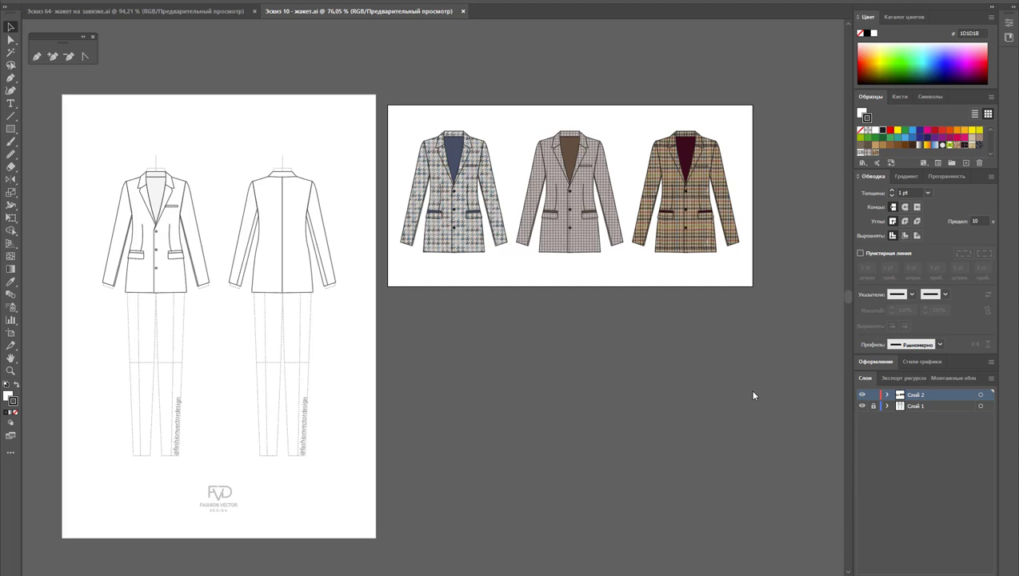
Delete the three coloured jacket samples and their now-empty second artboard.
mouse_move(773, 103)
mouse_down()
mouse_move(466, 293)
mouse_move(428, 277)
mouse_move(438, 273)
mouse_up()
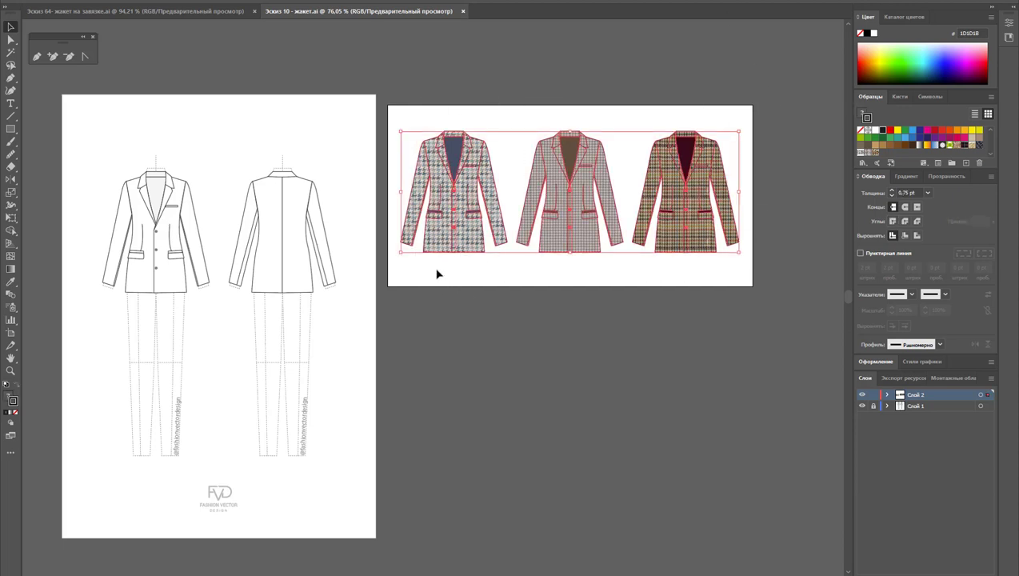
key(Delete)
click(11, 332)
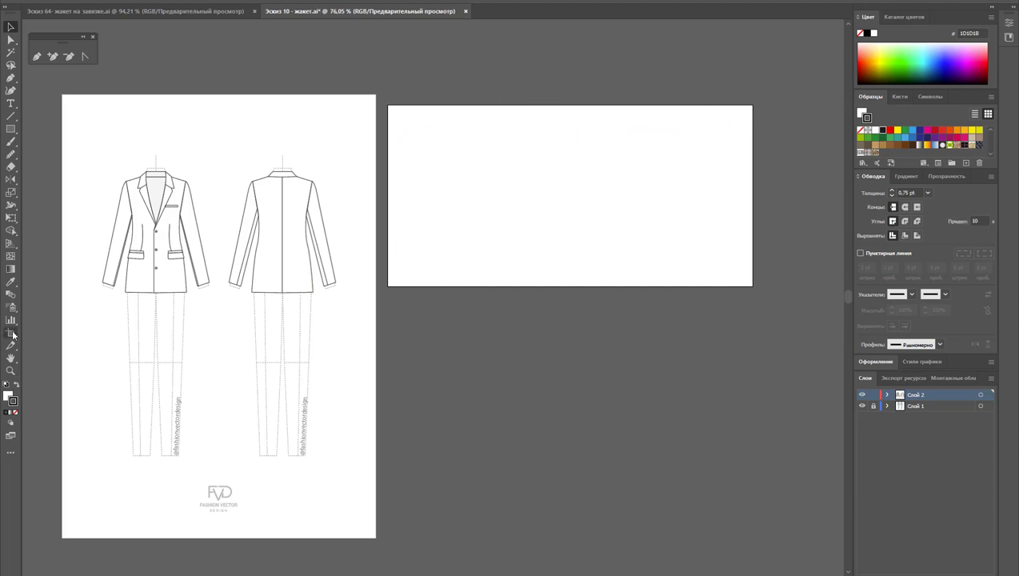
key(Delete)
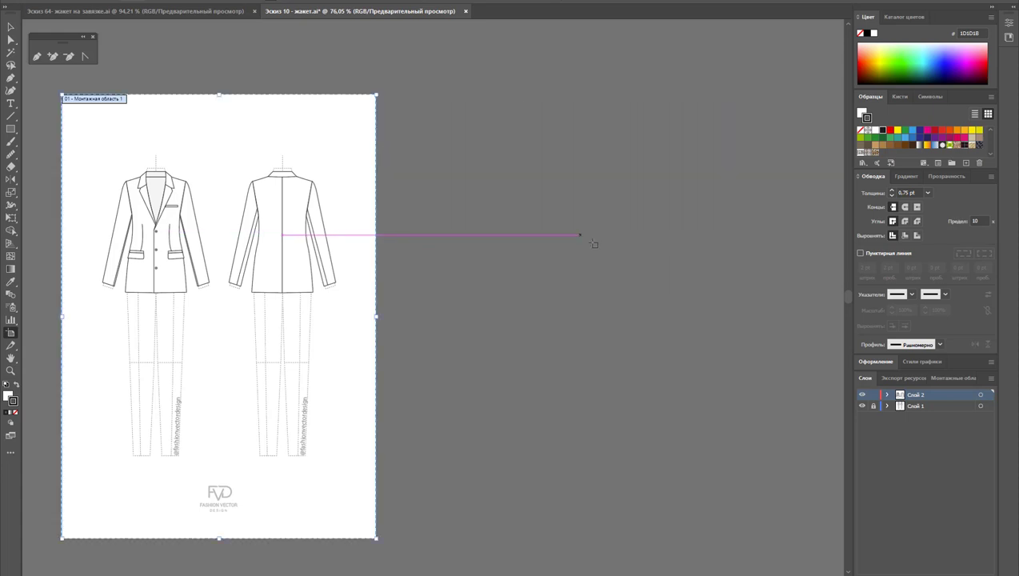
Fit the remaining page in the window and select the back-view jacket.
key(ctrl+0)
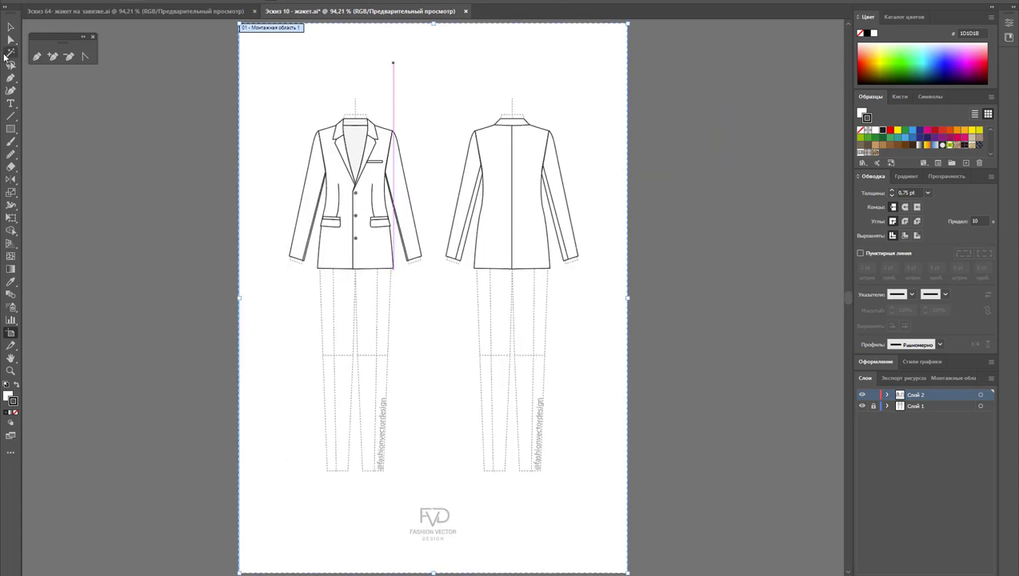
key(v)
drag(598, 85, 470, 333)
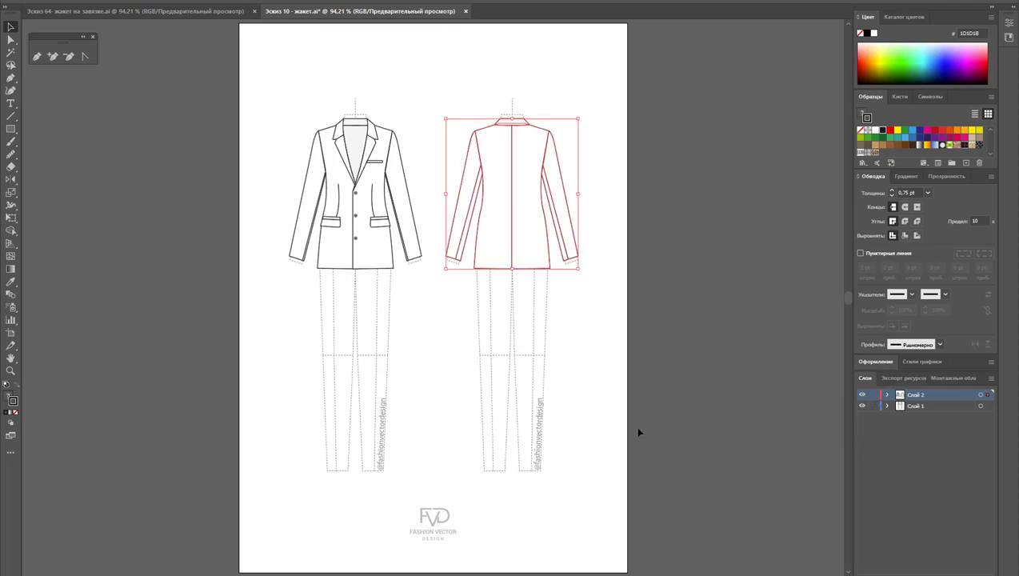
Delete every path of the back-view figure.
click(571, 446)
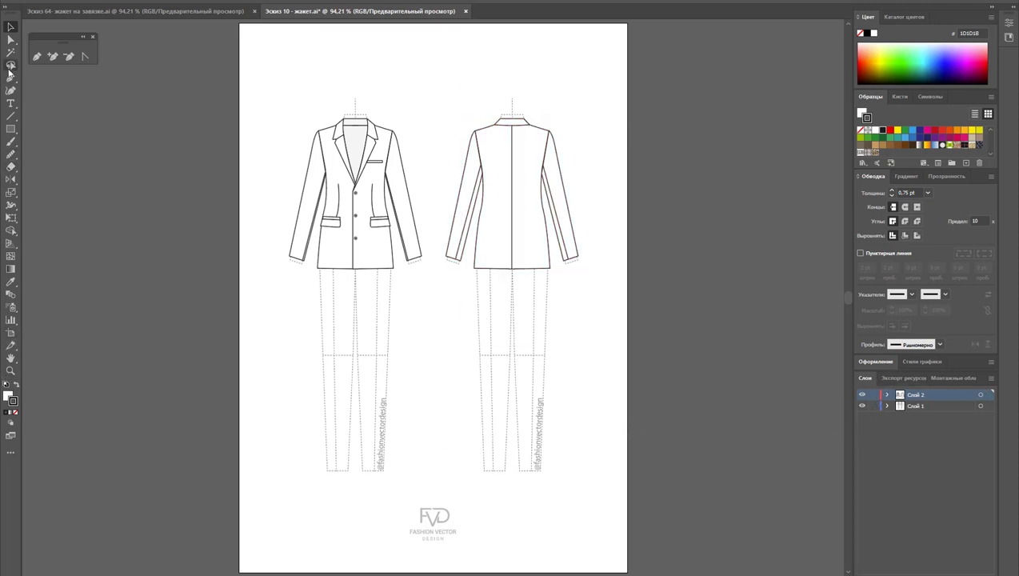
click(10, 39)
drag(426, 92, 589, 506)
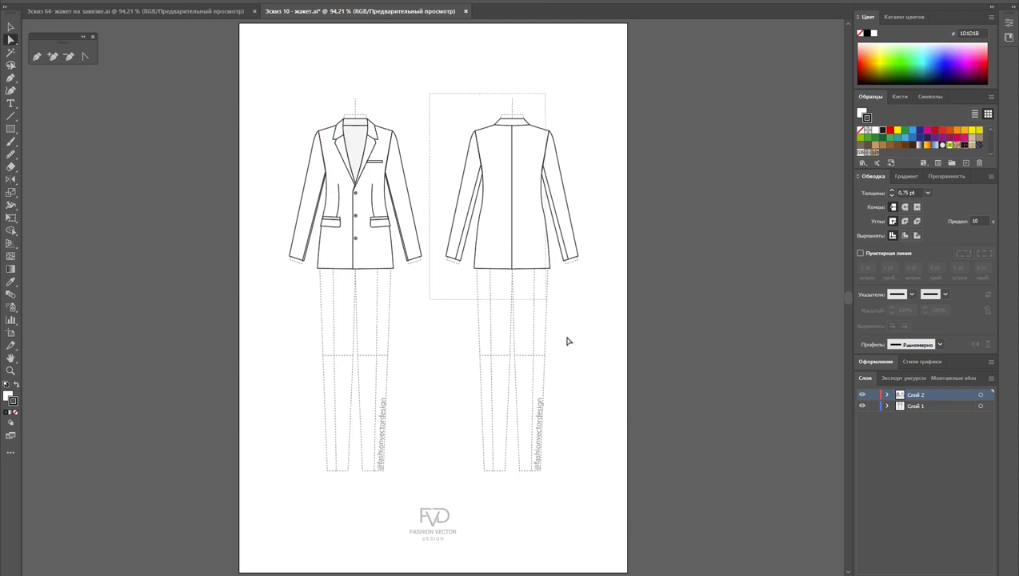
key(Delete)
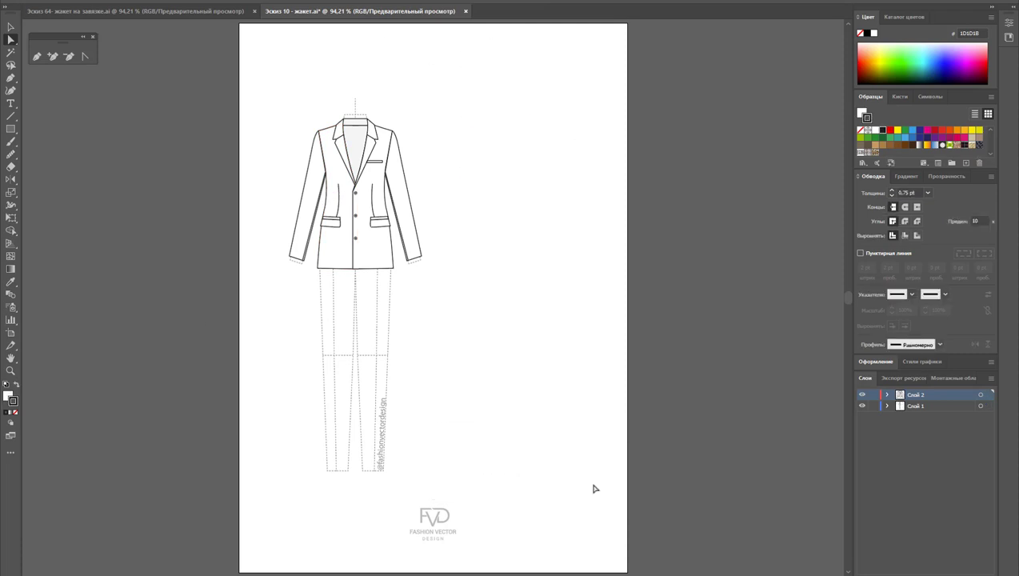
Alt-drag a copy of the front jacket and trousers into the back view's place.
drag(262, 70, 447, 483)
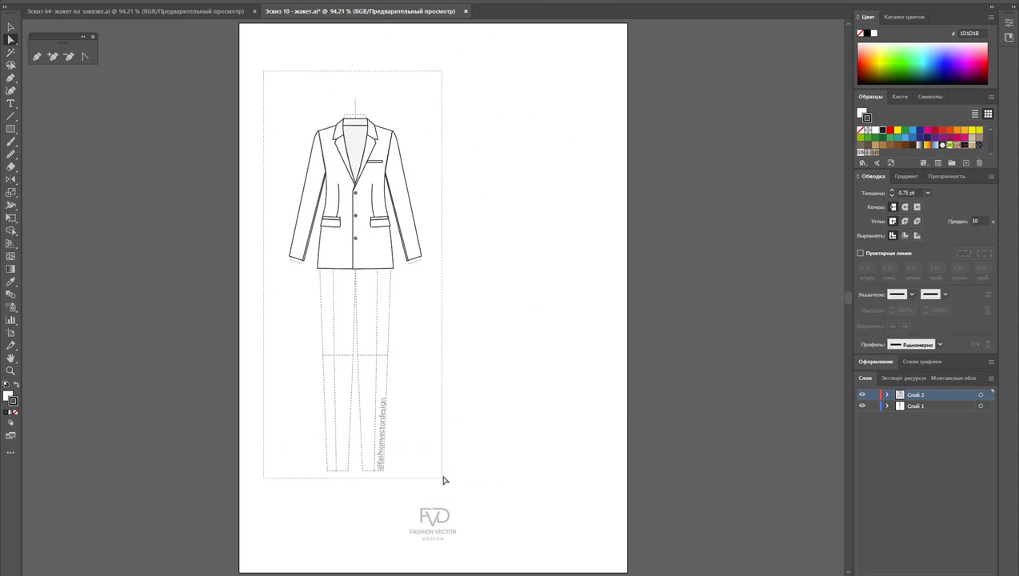
click(11, 27)
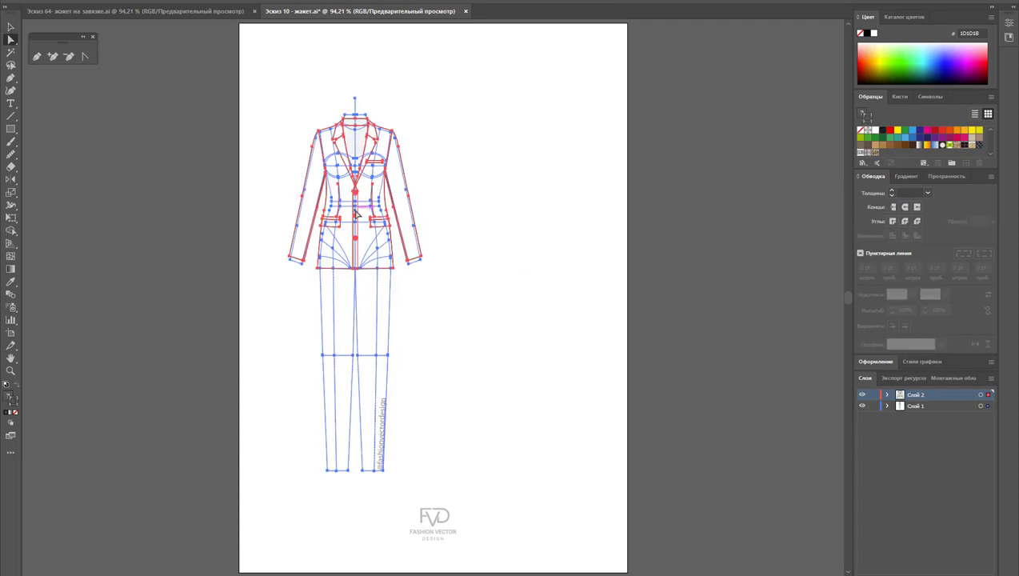
drag(368, 226, 534, 226)
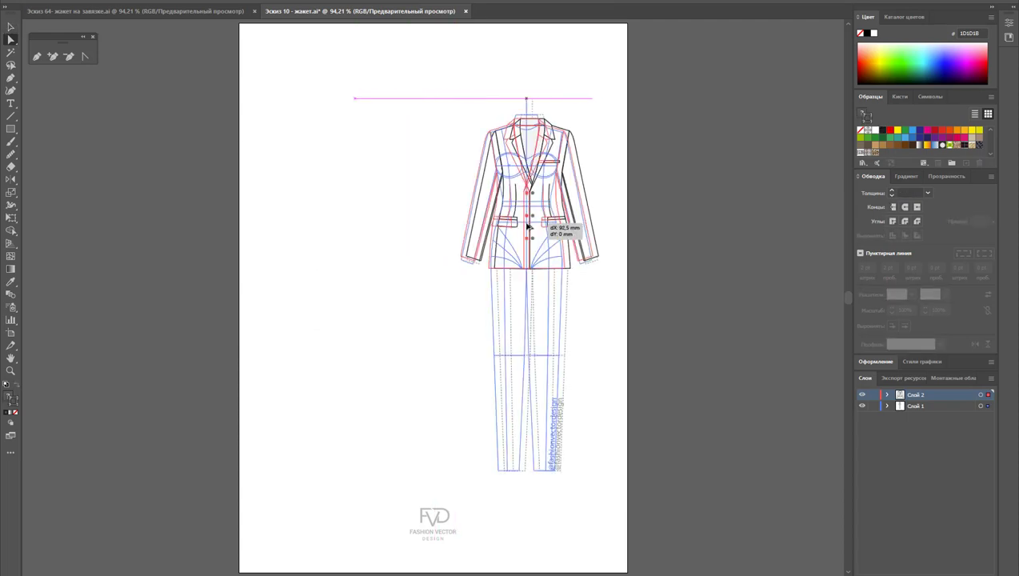
click(11, 27)
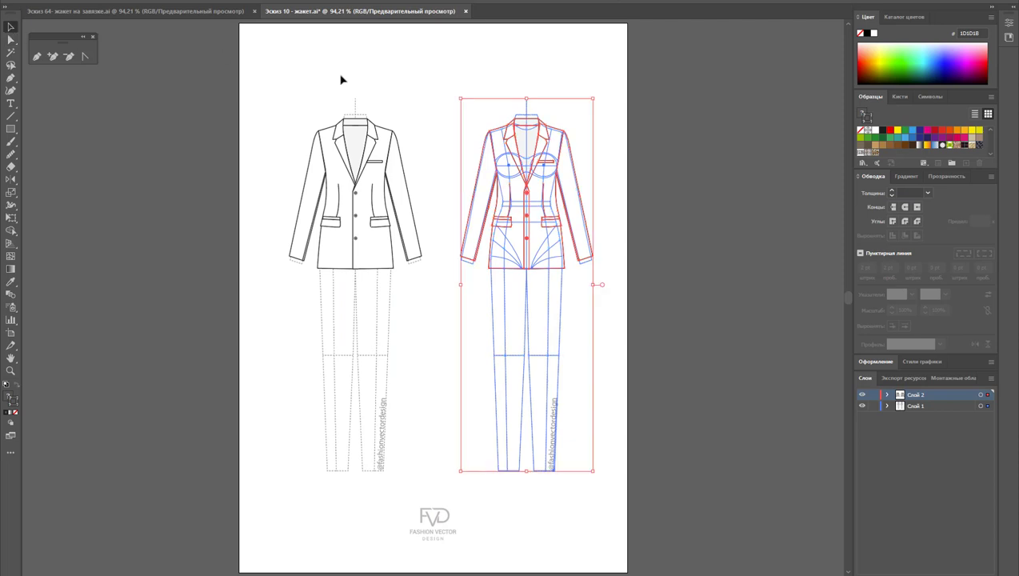
click(427, 76)
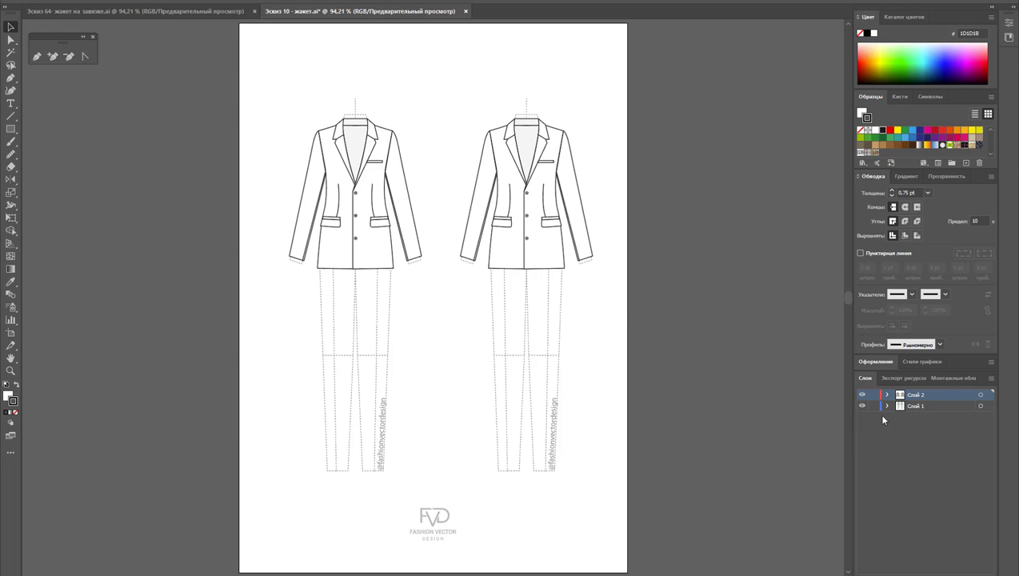
Zoom the copied jacket to 300% and ungroup its parts.
click(12, 372)
click(504, 257)
click(403, 298)
click(471, 269)
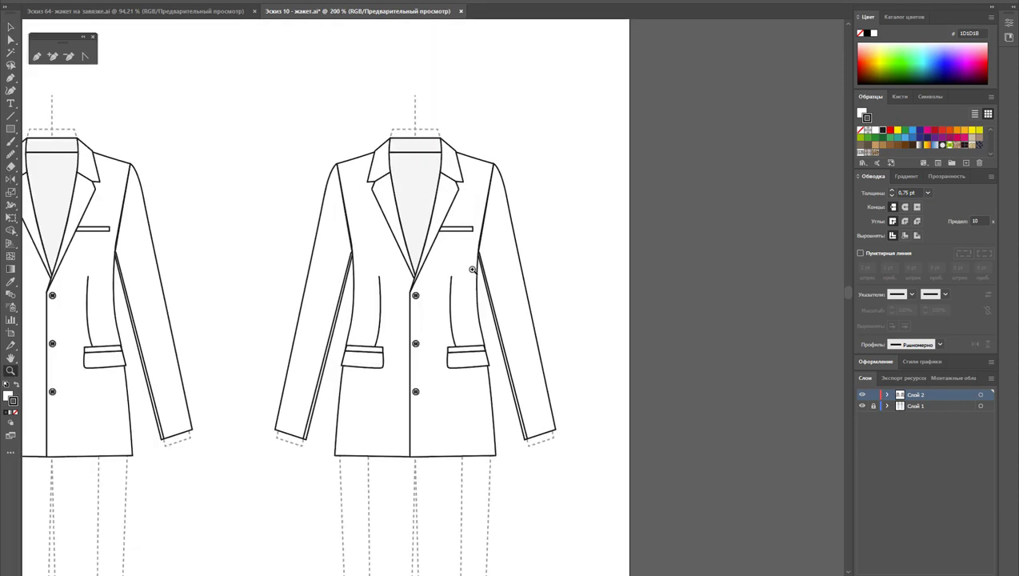
click(417, 309)
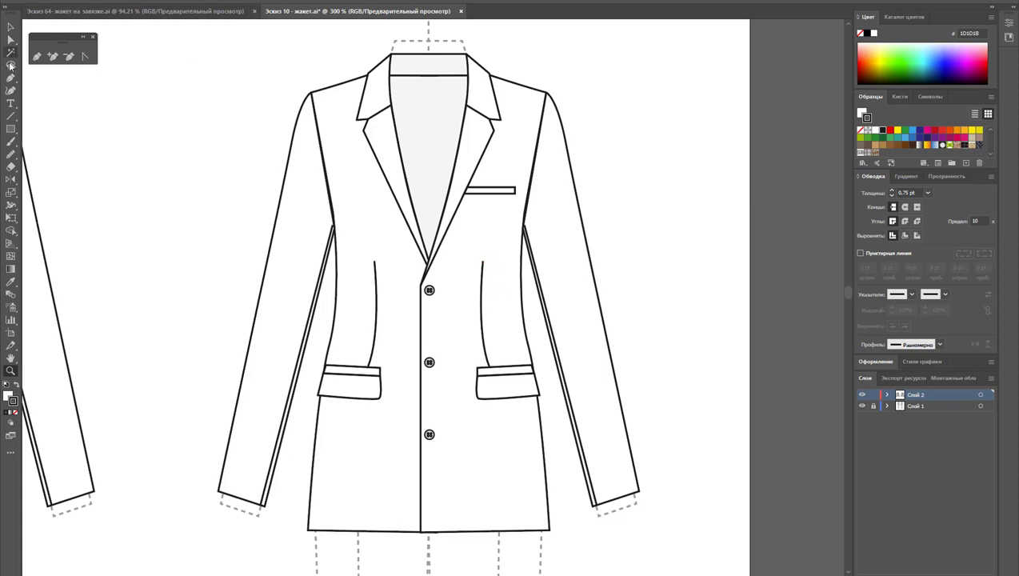
click(11, 27)
click(370, 376)
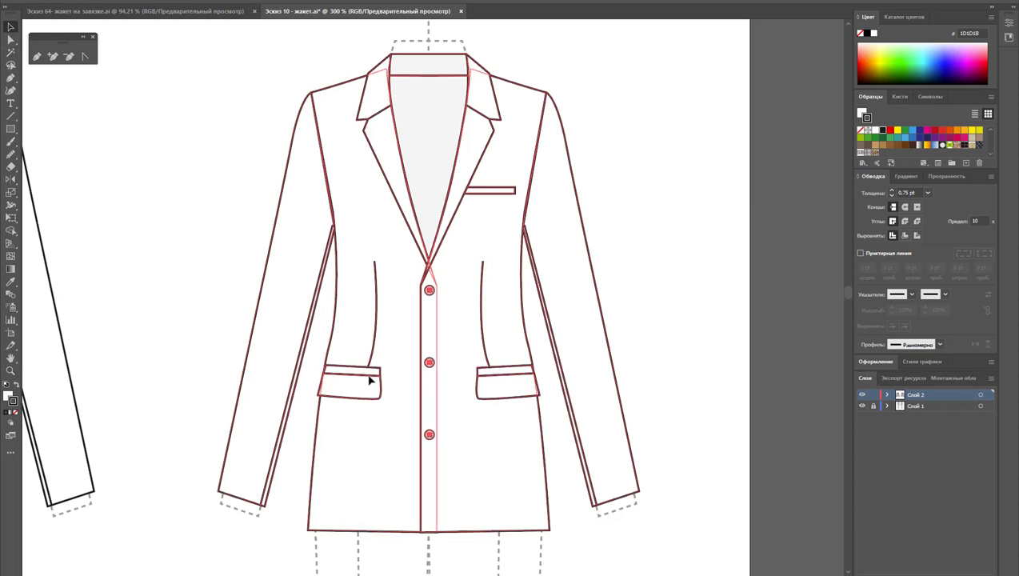
right_click(370, 376)
click(440, 465)
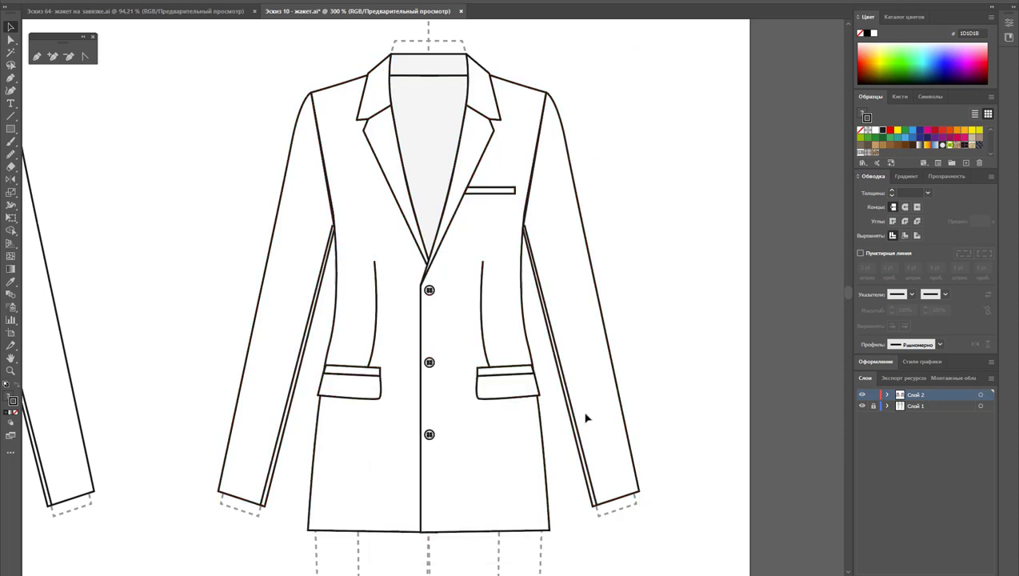
Delete the right and left pocket flaps, keeping the welts.
click(513, 385)
key(Delete)
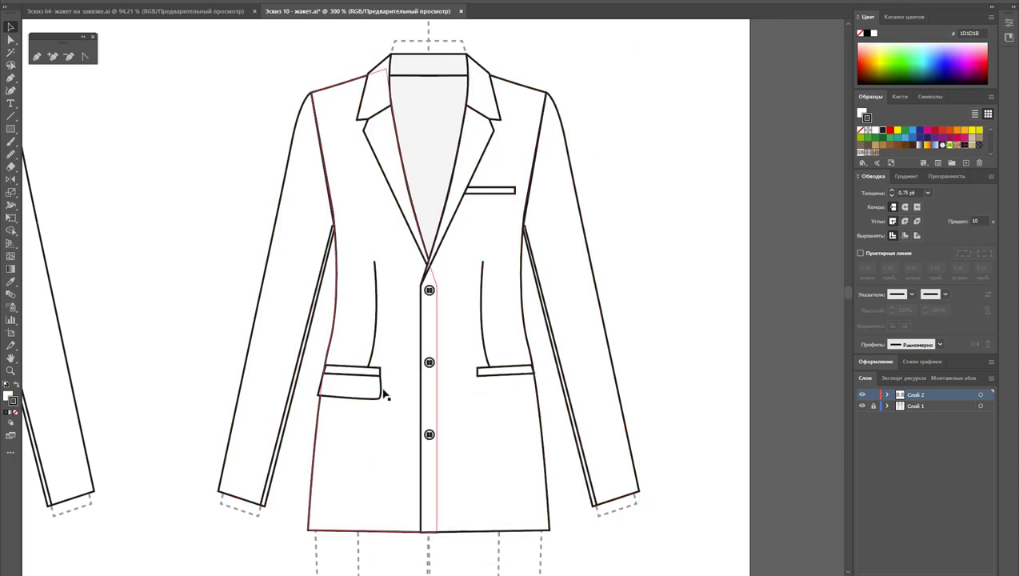
click(369, 389)
key(Delete)
click(364, 374)
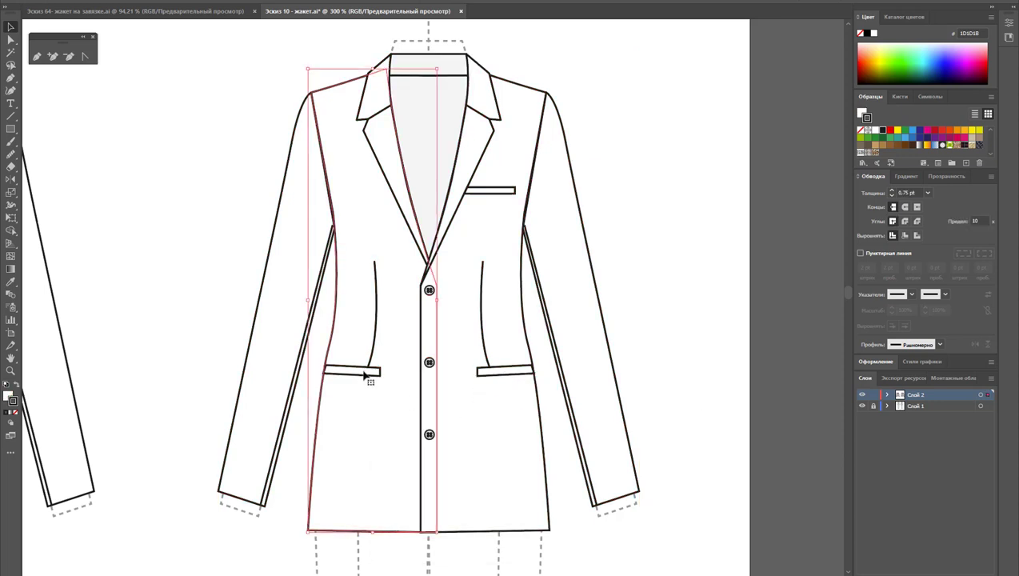
click(364, 374)
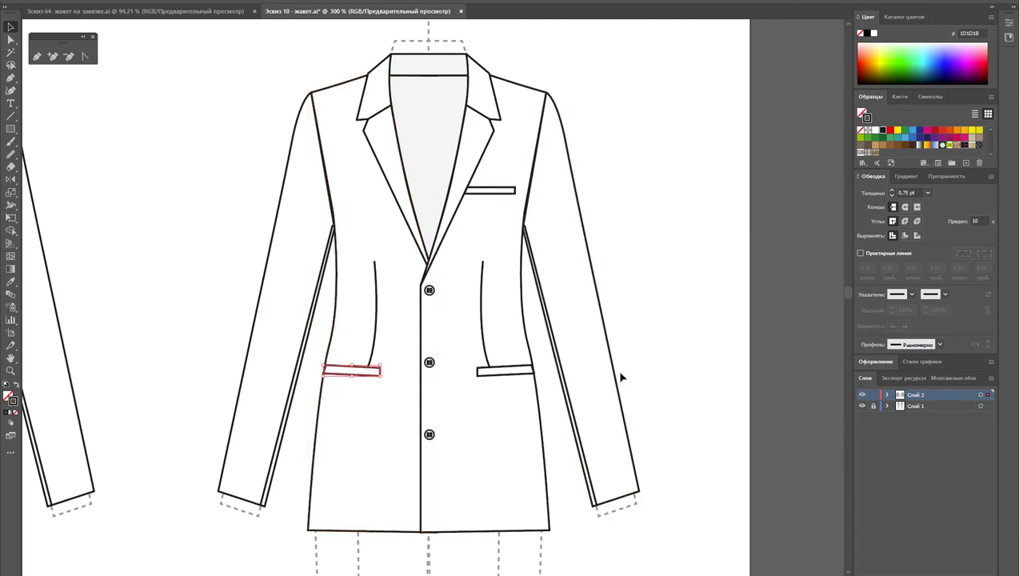
click(668, 355)
Delete the right and left front darts.
click(483, 331)
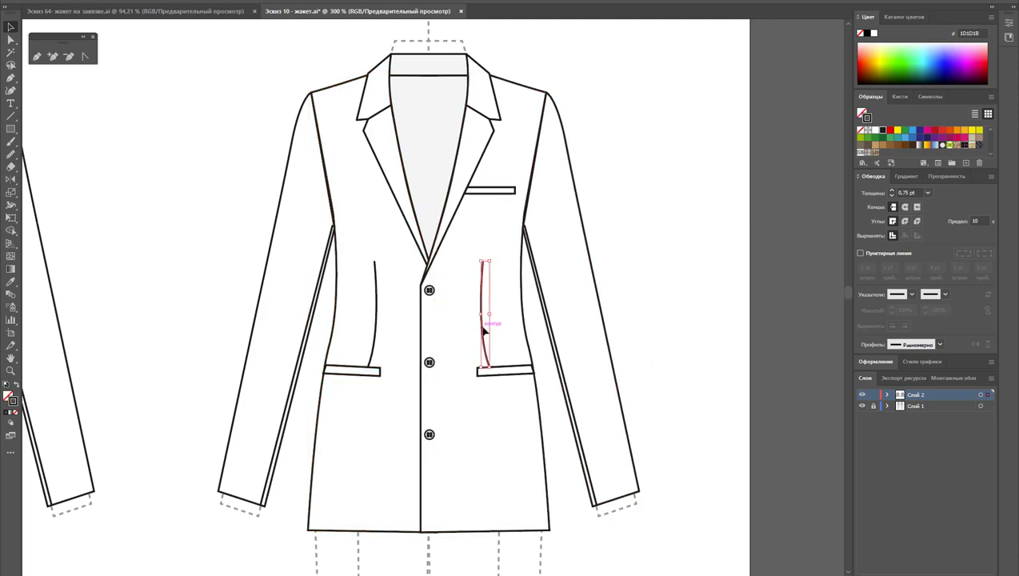
key(Delete)
click(375, 326)
key(Delete)
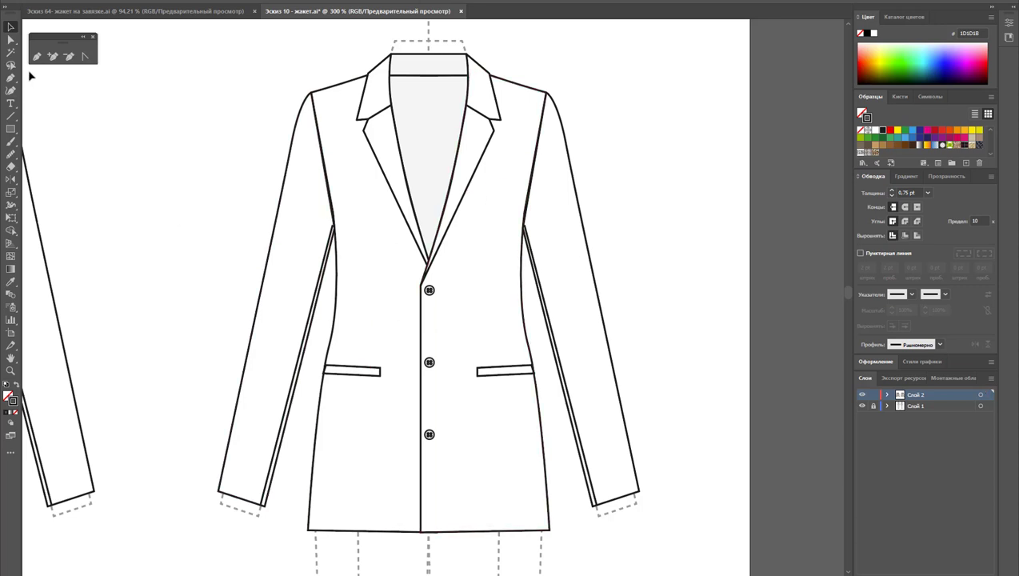
Pencil new edges at the left pocket's corner and along the right pocket's bottom.
click(36, 56)
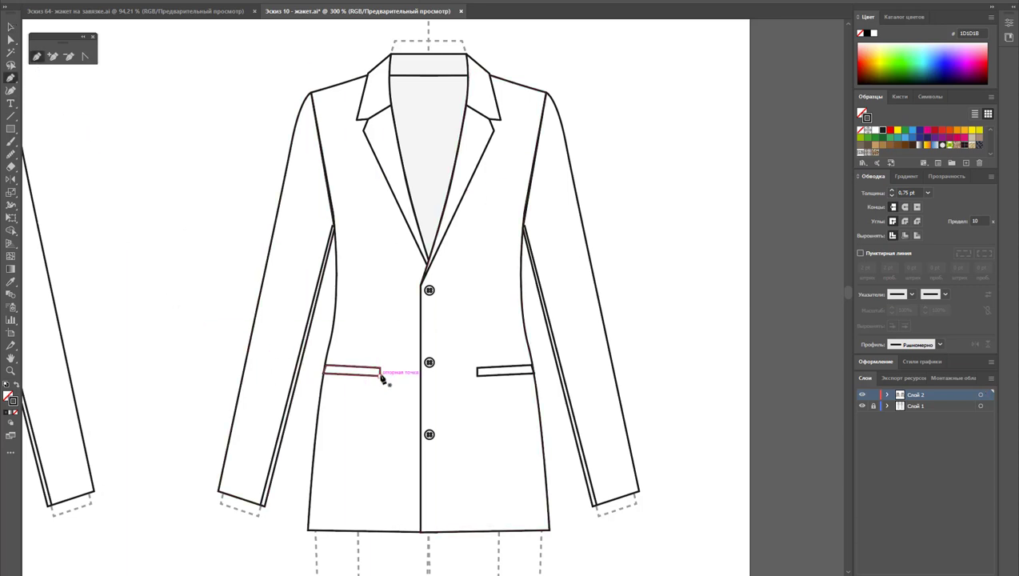
drag(379, 373, 380, 382)
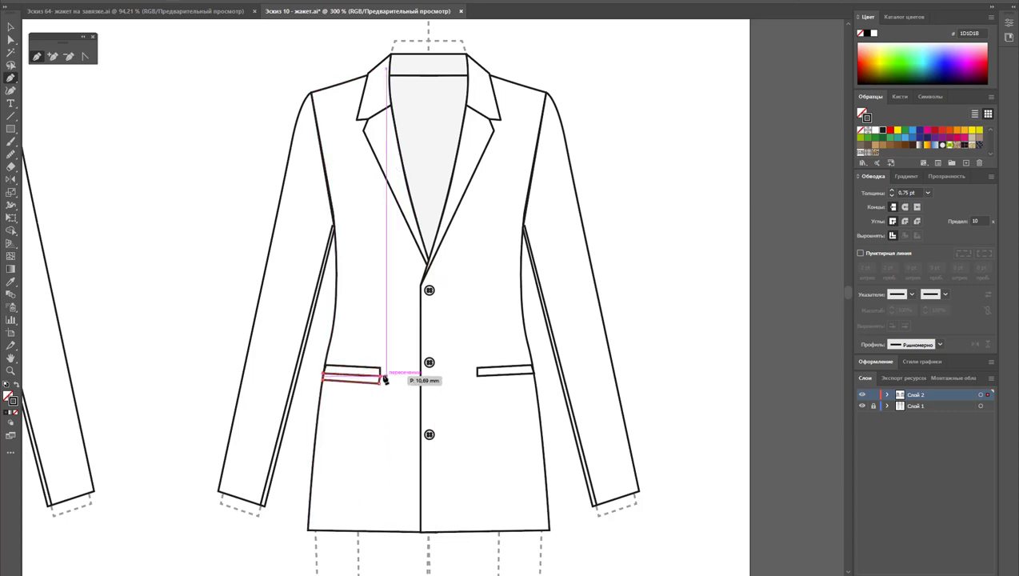
mouse_move(478, 382)
mouse_down()
mouse_move(535, 385)
mouse_move(480, 379)
mouse_up()
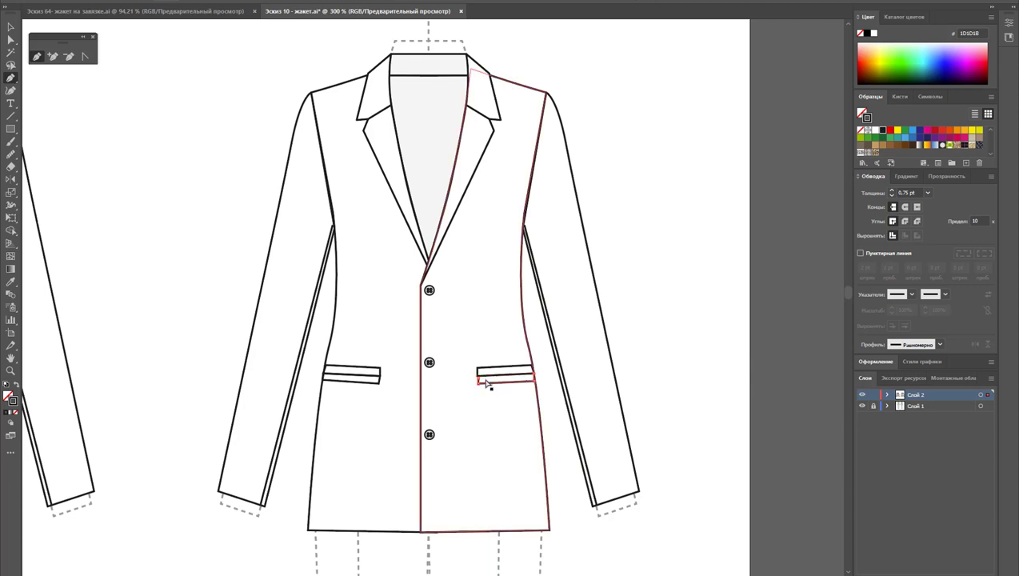
click(11, 38)
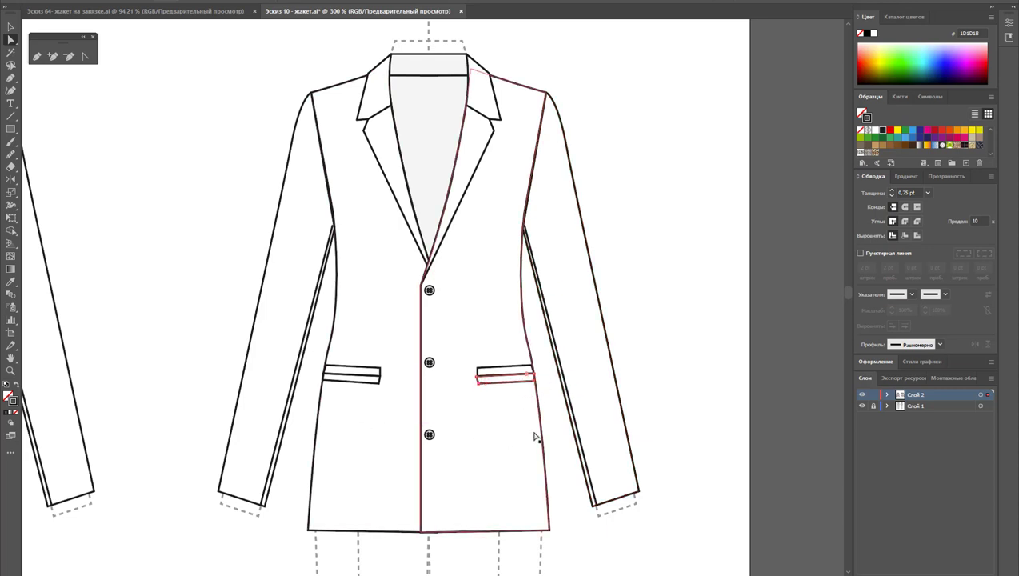
Delete the stray inner line along the left sleeve.
click(558, 452)
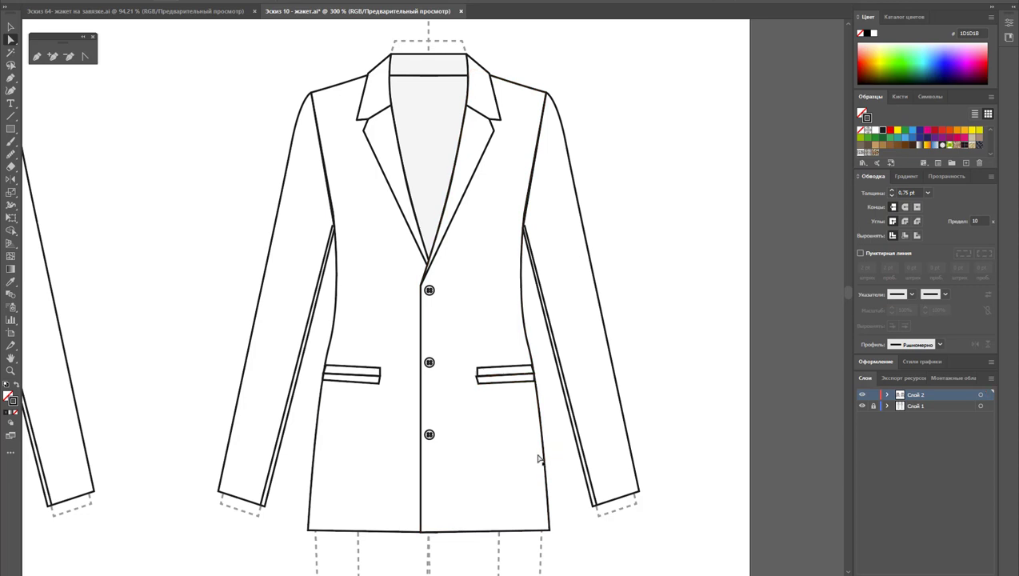
click(580, 438)
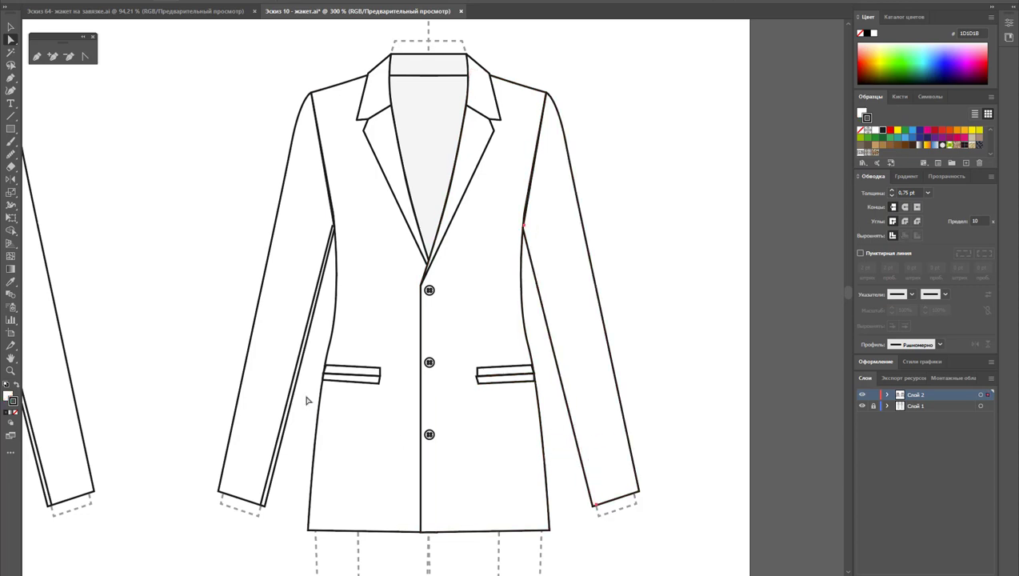
click(293, 388)
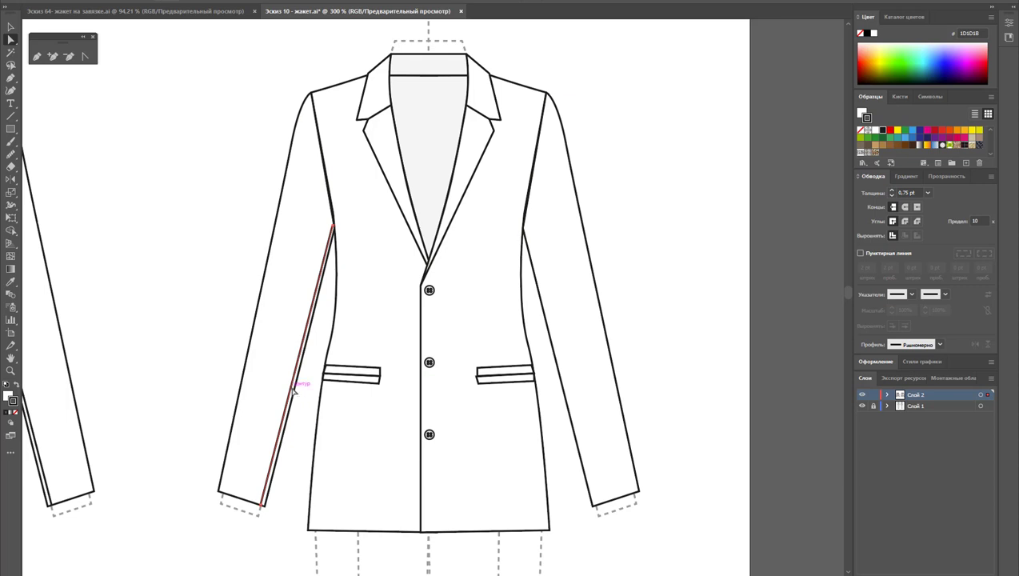
key(Delete)
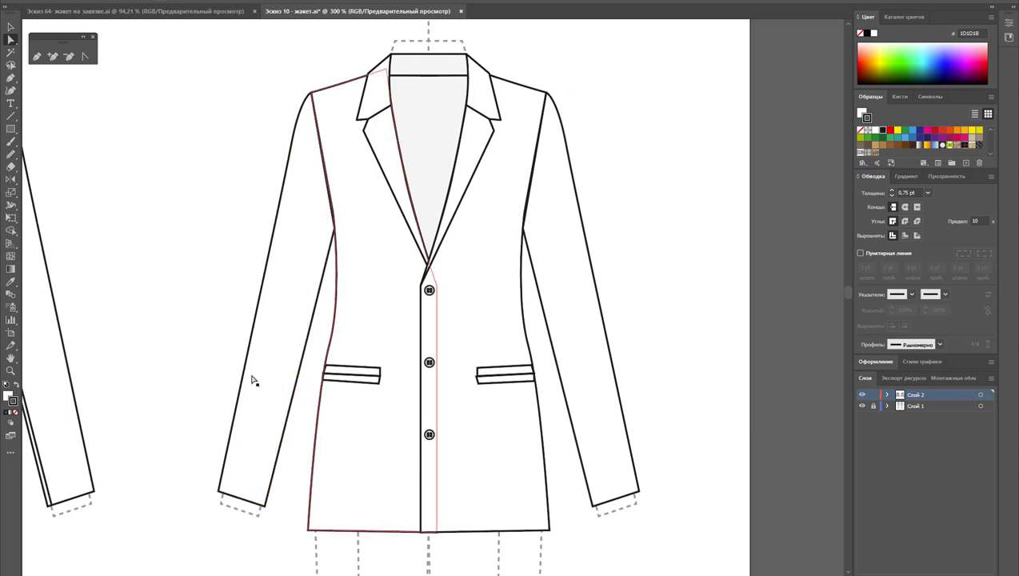
Drag the lapel corner points down and outward to reshape the lapels.
click(366, 130)
drag(363, 131, 352, 142)
drag(491, 122, 505, 141)
click(377, 78)
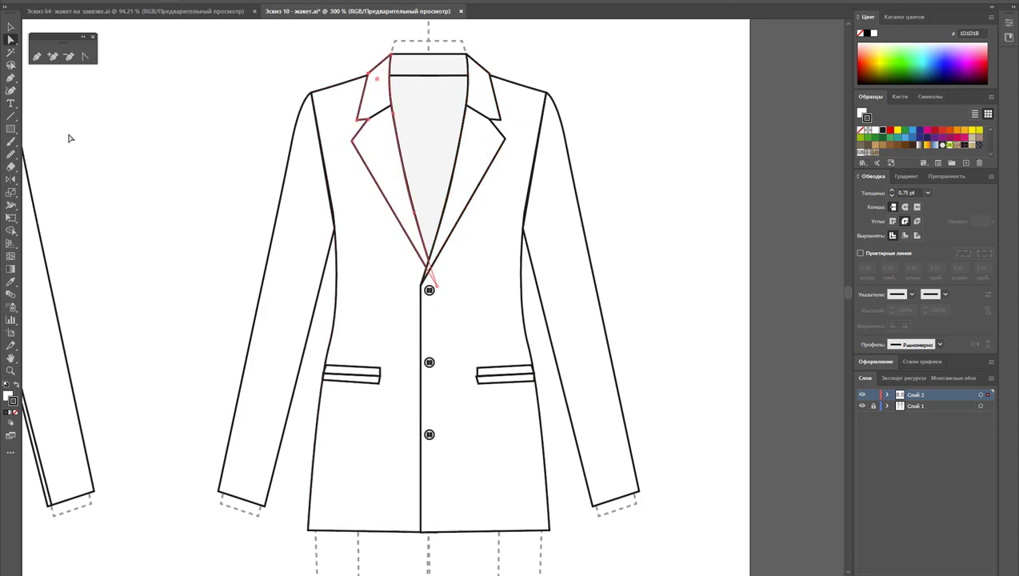
Curve the left lapel's upper edge and nudge the collar stand's top centre point up.
click(85, 56)
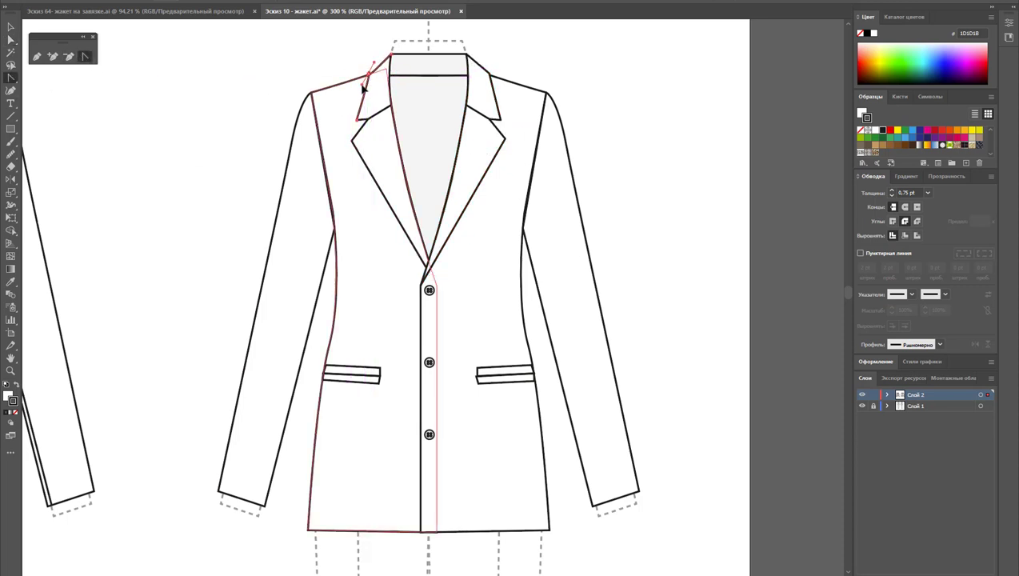
drag(368, 76, 374, 67)
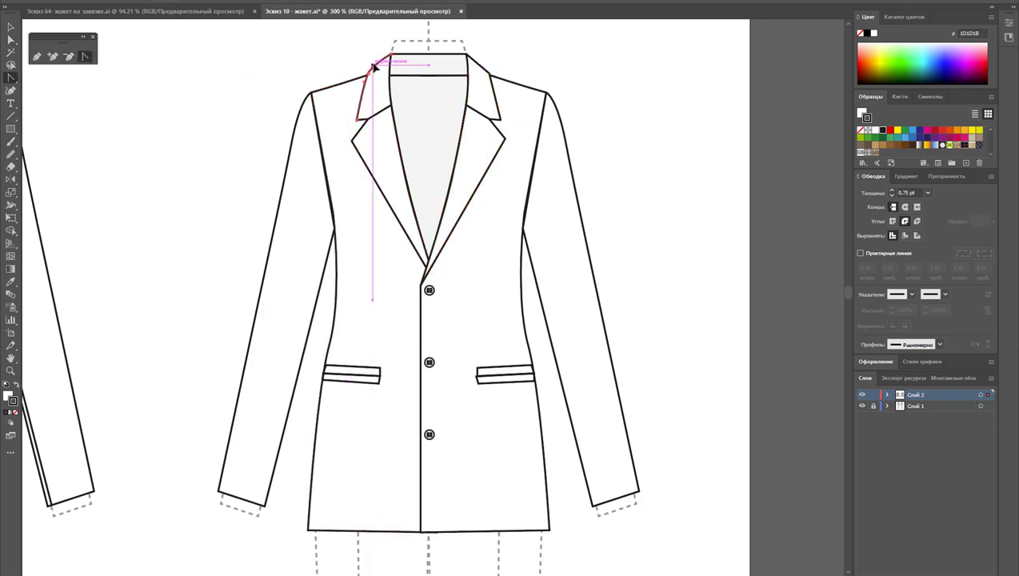
click(486, 69)
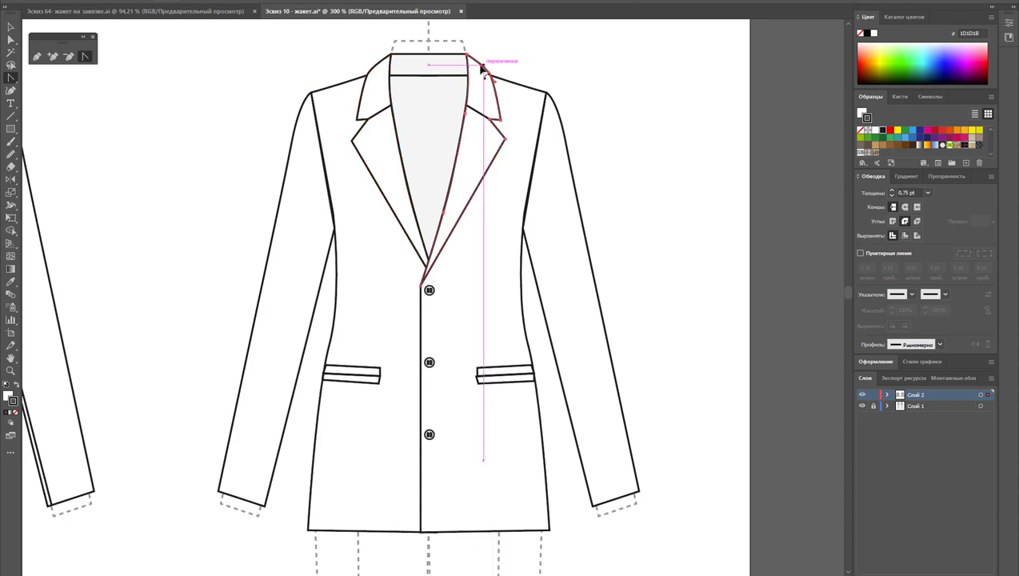
click(429, 56)
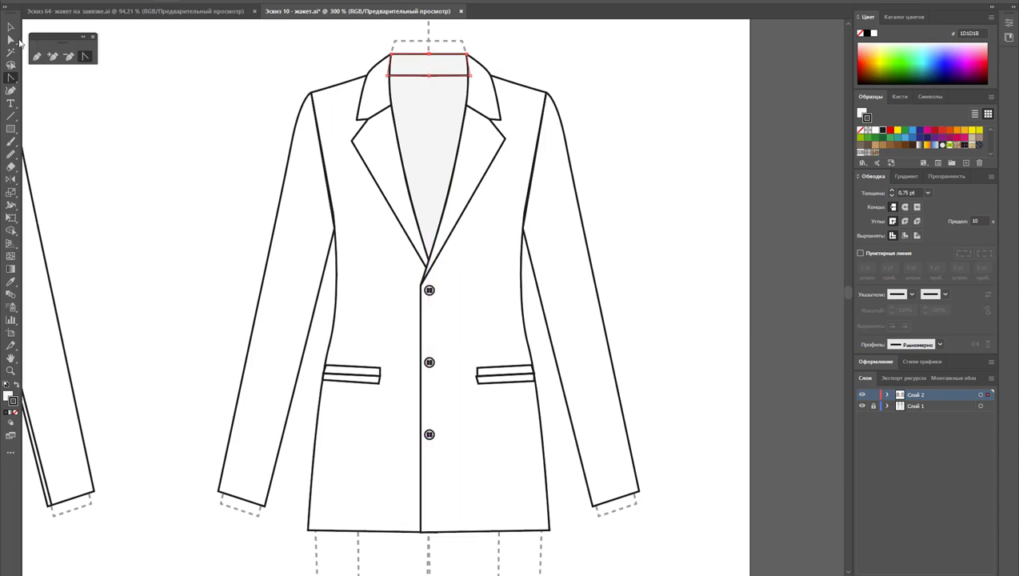
click(11, 40)
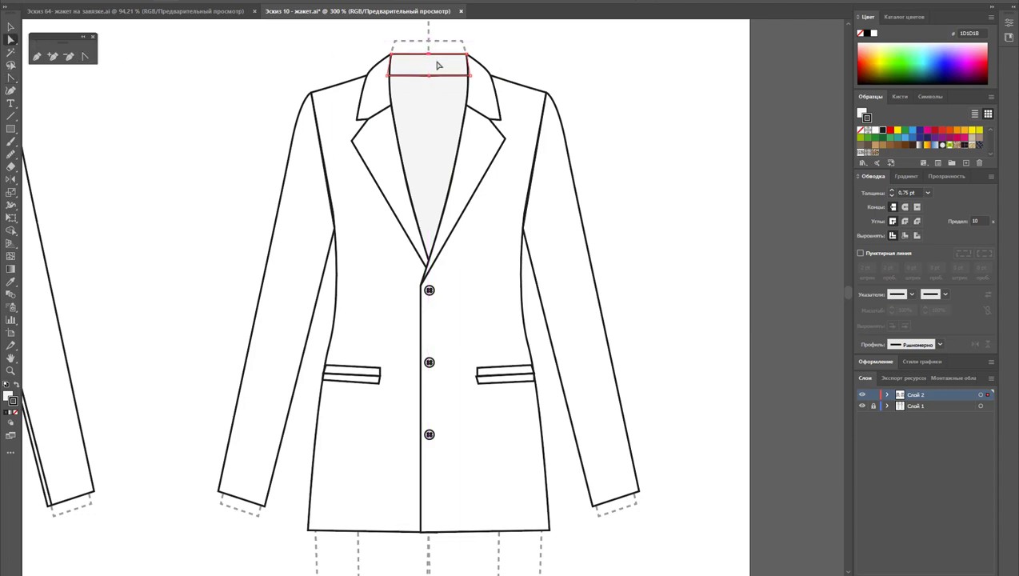
key(Up)
key(Up)
Turn the collar stand's top point into a smooth arc and remove a lower-edge point.
click(69, 55)
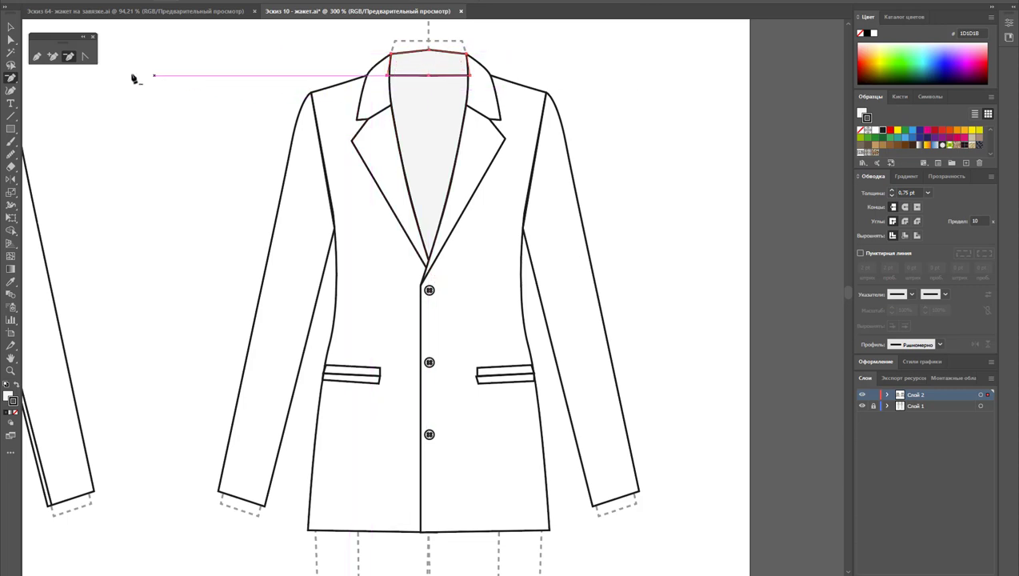
click(85, 55)
drag(430, 52, 448, 98)
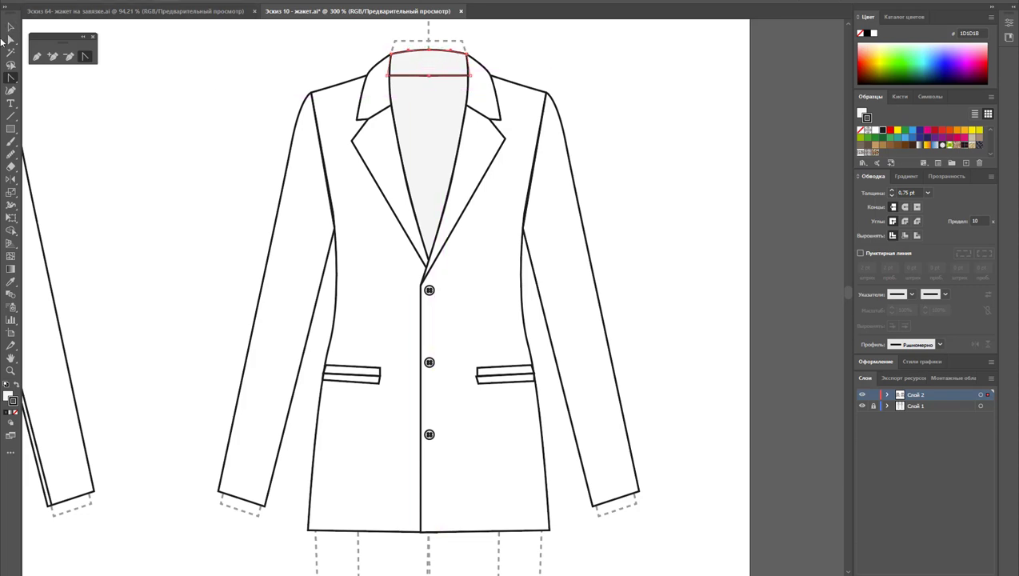
key(a)
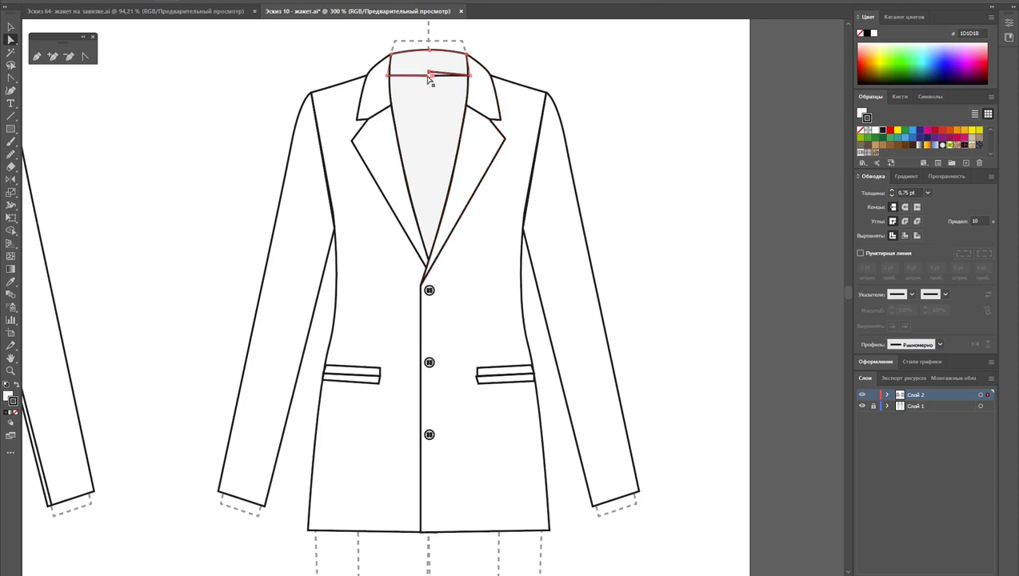
click(69, 56)
click(430, 73)
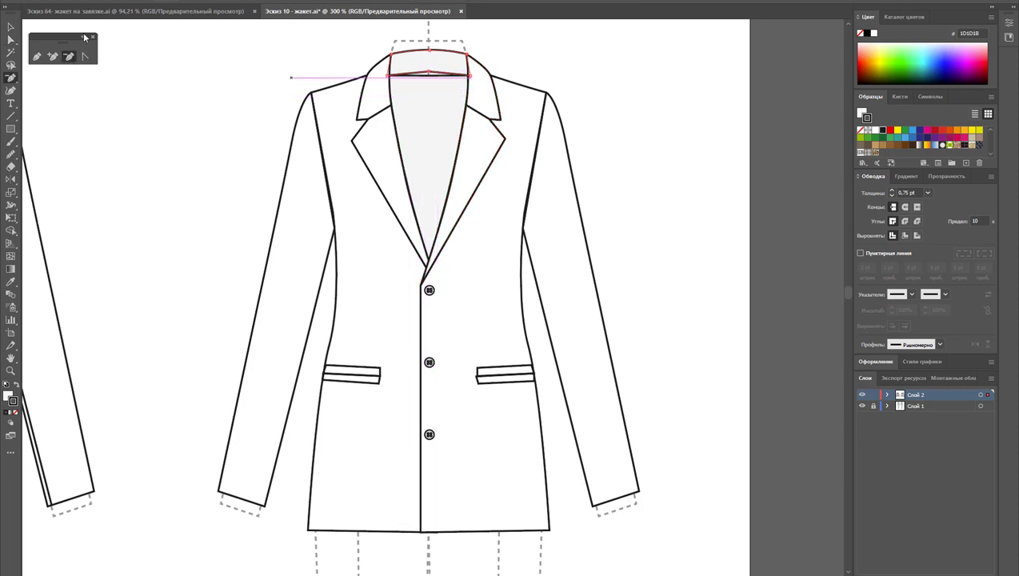
Delete the centre anchor on the inner shirt shape's top edge.
click(11, 40)
click(430, 82)
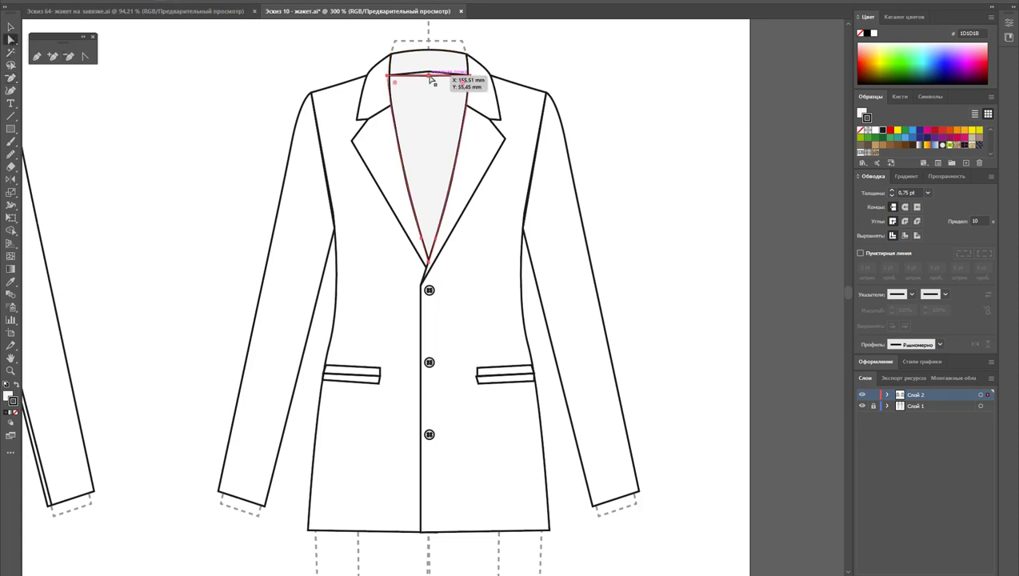
click(69, 56)
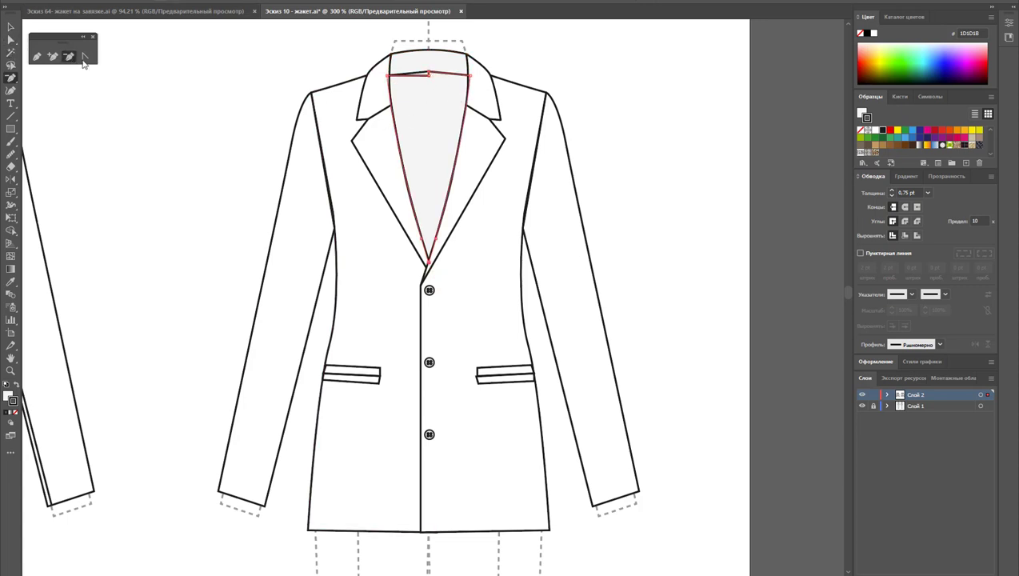
click(429, 75)
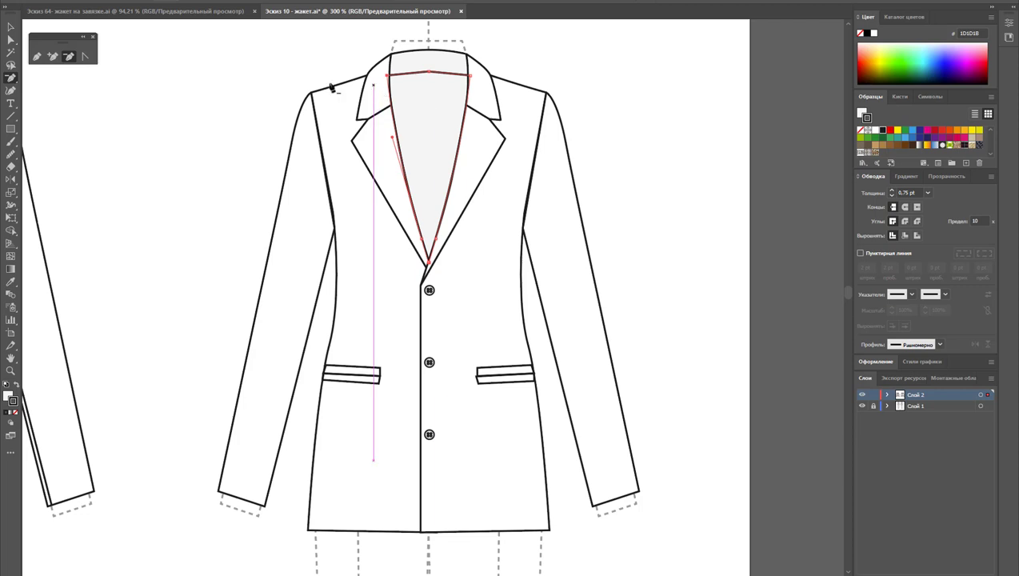
click(84, 56)
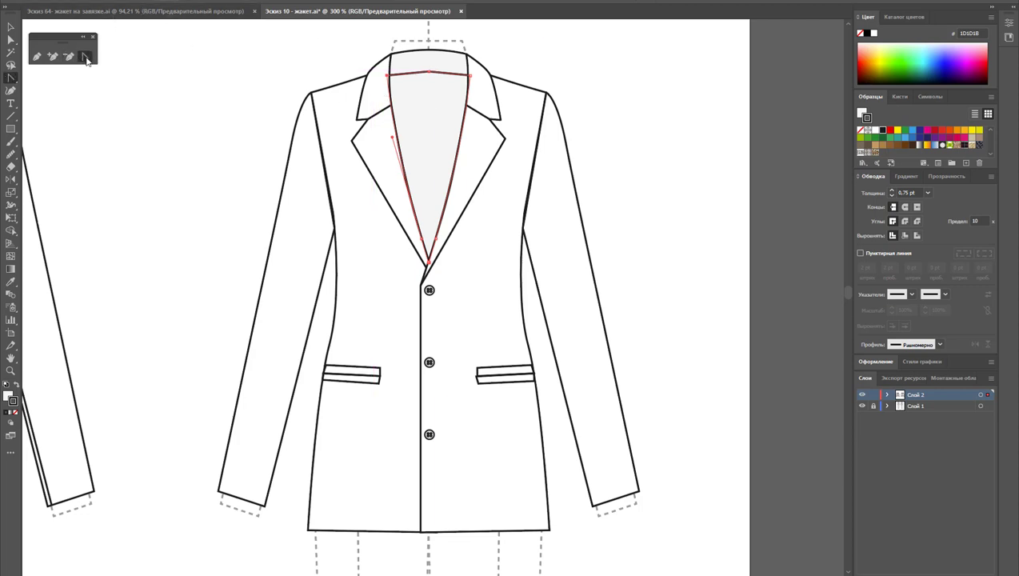
click(422, 74)
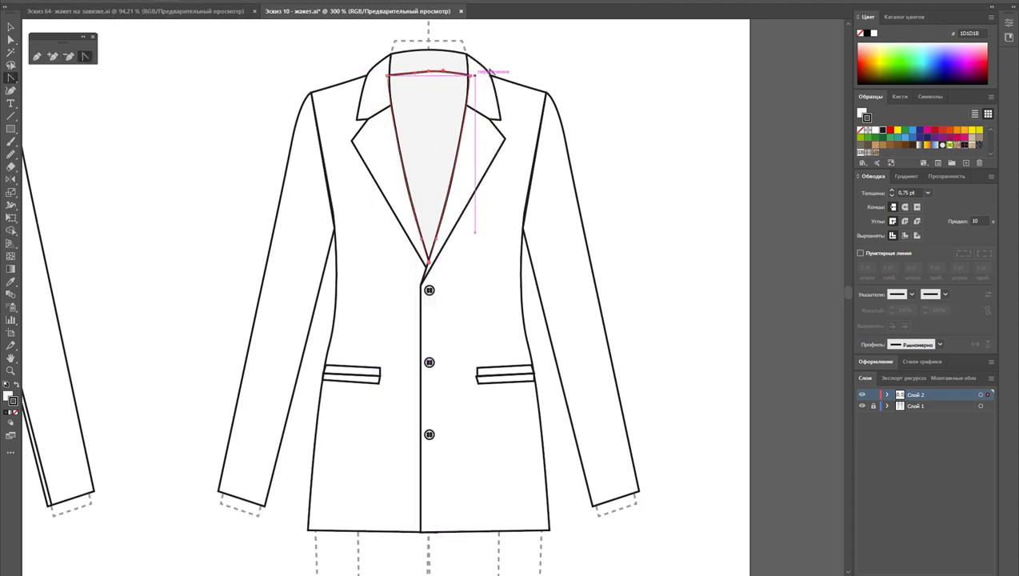
click(12, 28)
click(683, 133)
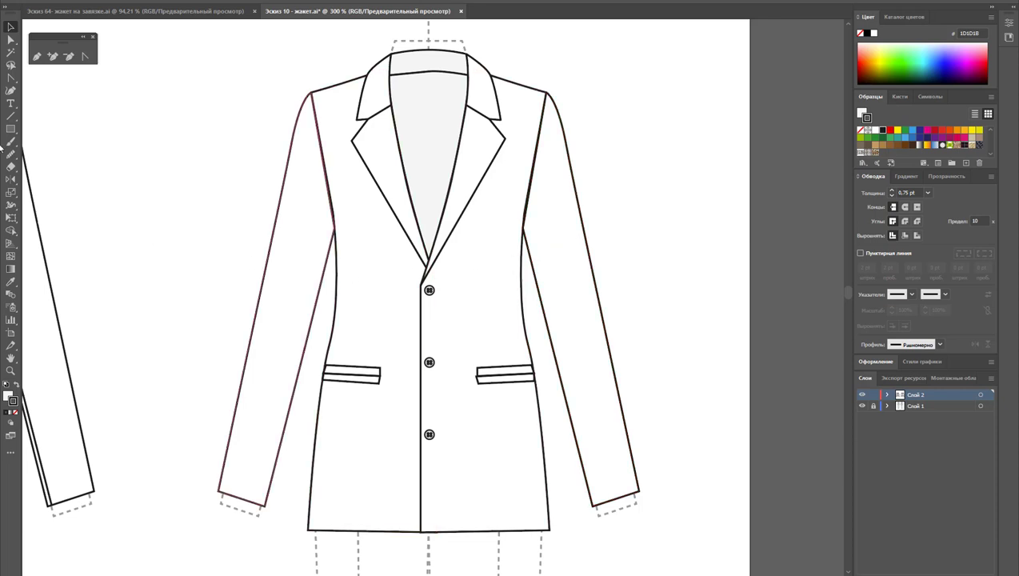
Reshape the left lapel's open path ends, undoing the curled right lapel notch.
click(85, 56)
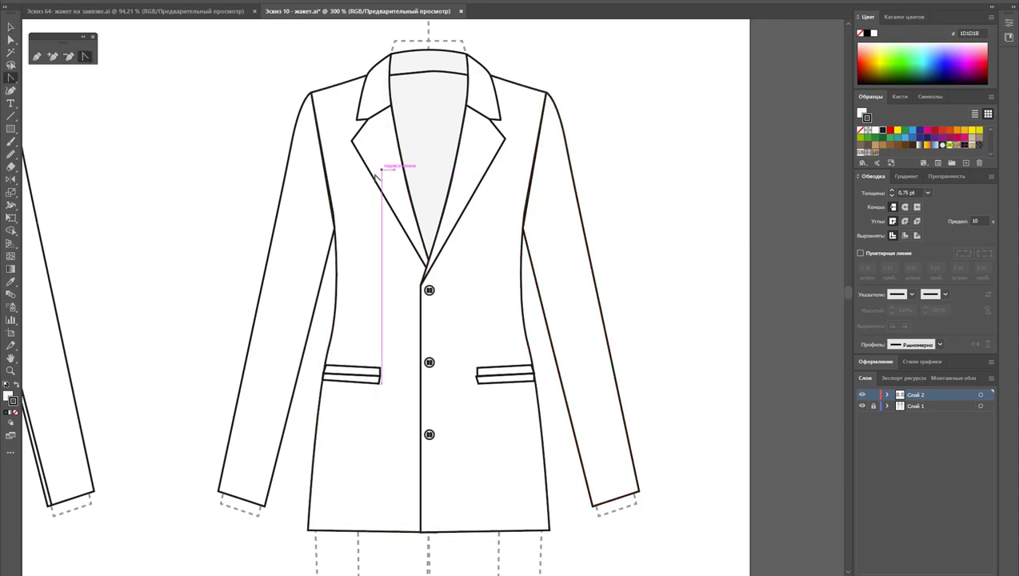
drag(364, 174, 341, 106)
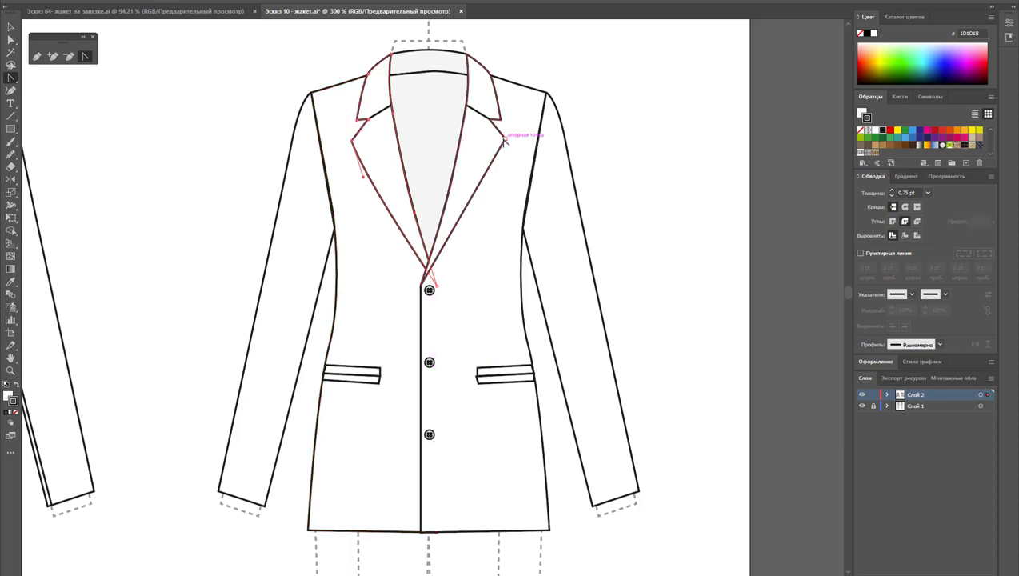
drag(506, 140, 517, 103)
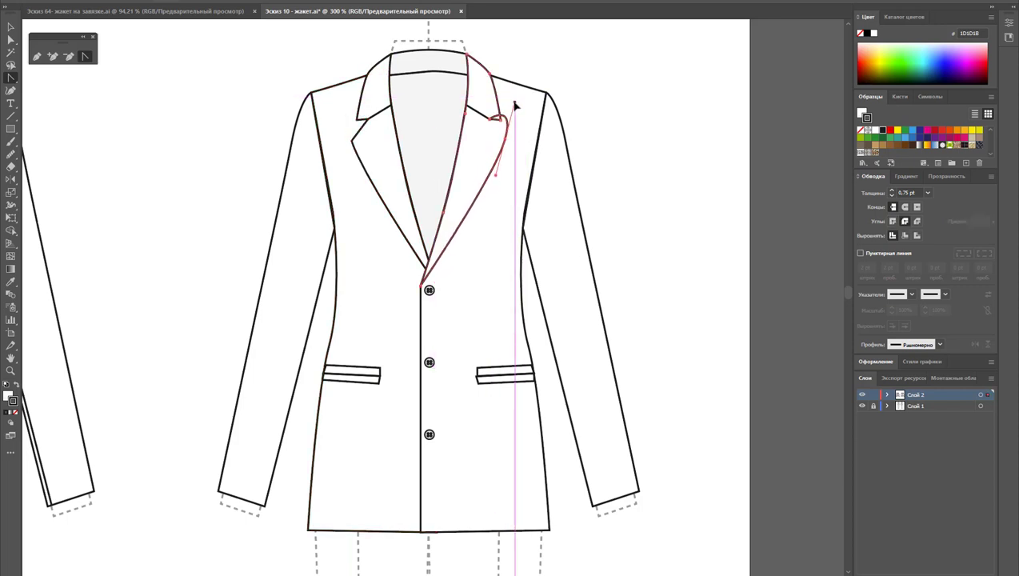
key(ctrl+z)
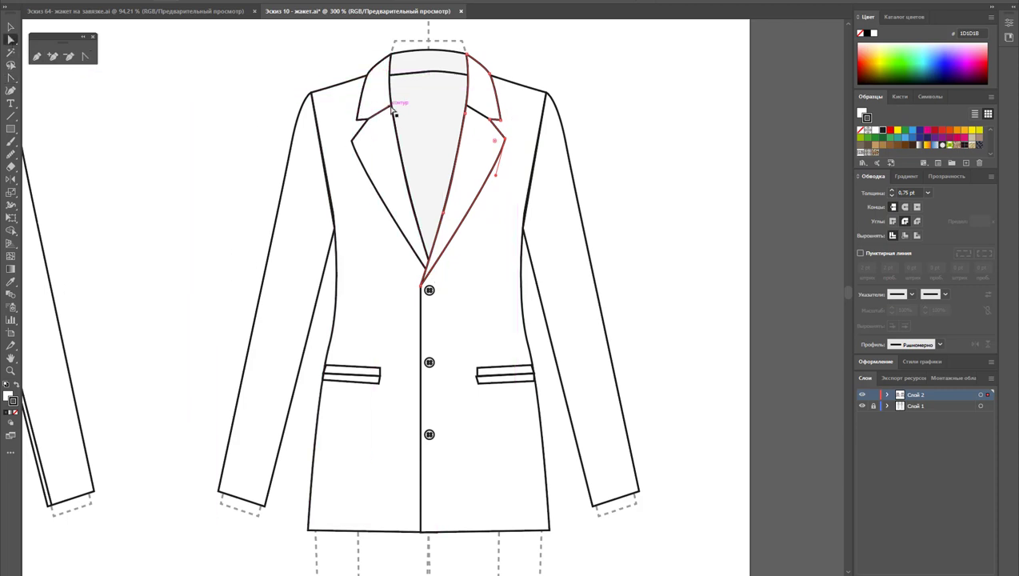
Shift the left and right collar-top points slightly so the collar meets the lapels.
click(392, 105)
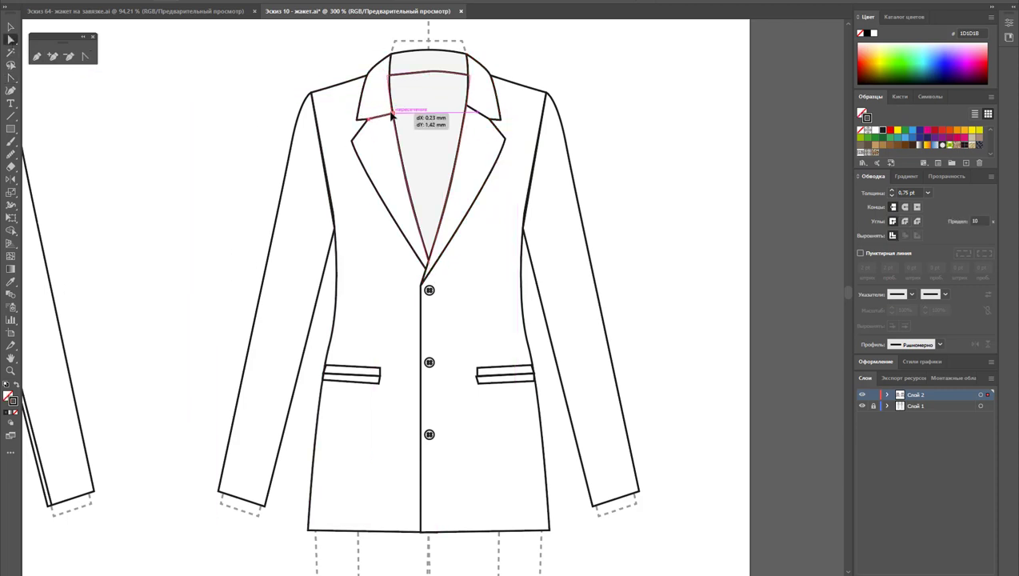
click(469, 111)
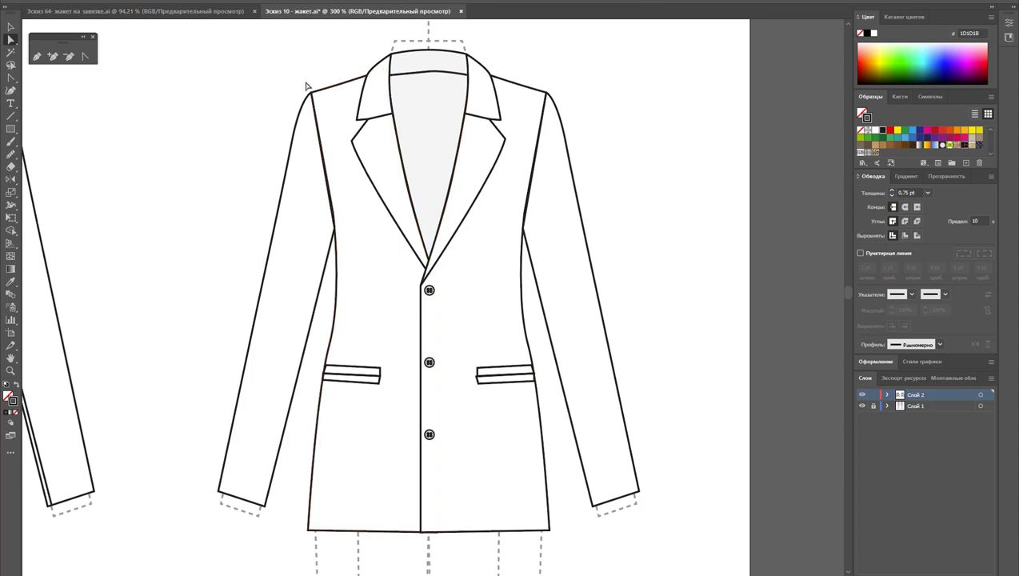
drag(394, 56, 398, 57)
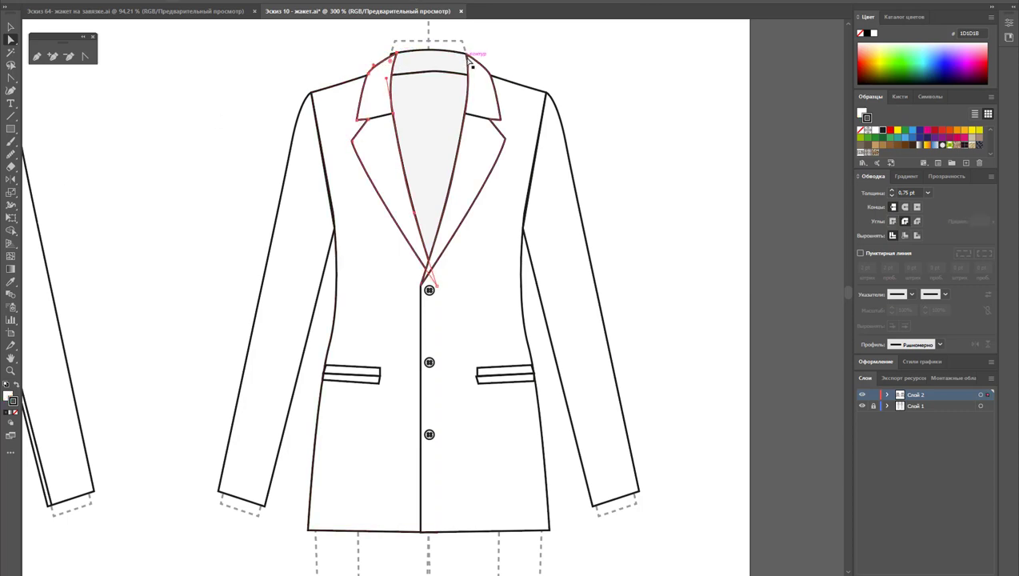
drag(471, 61, 461, 56)
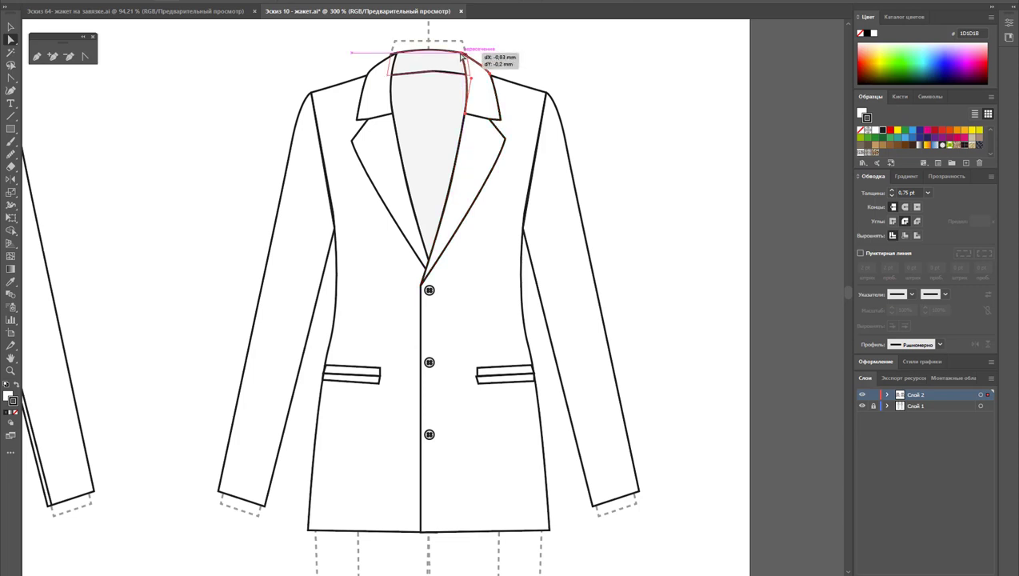
click(441, 61)
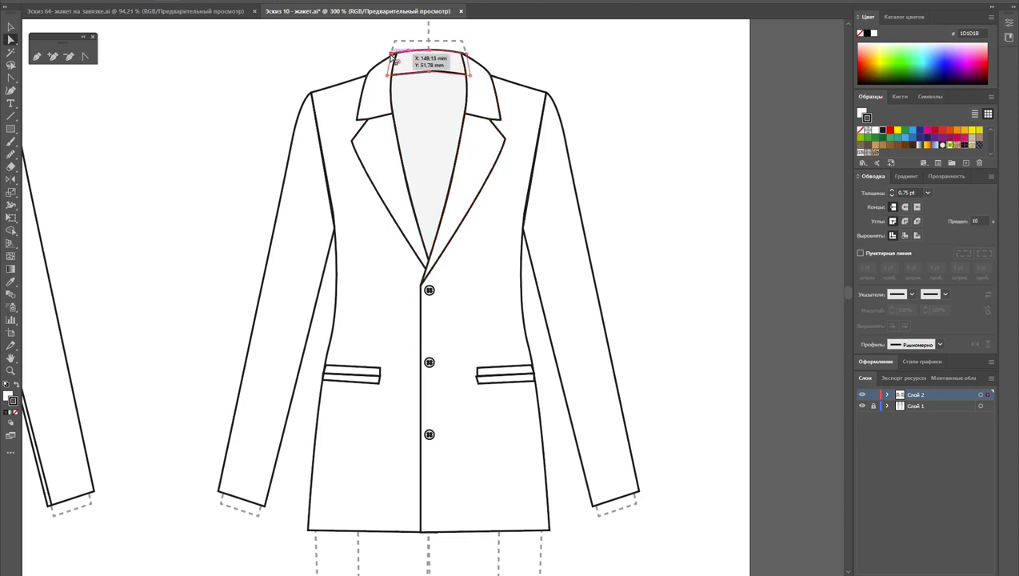
click(468, 59)
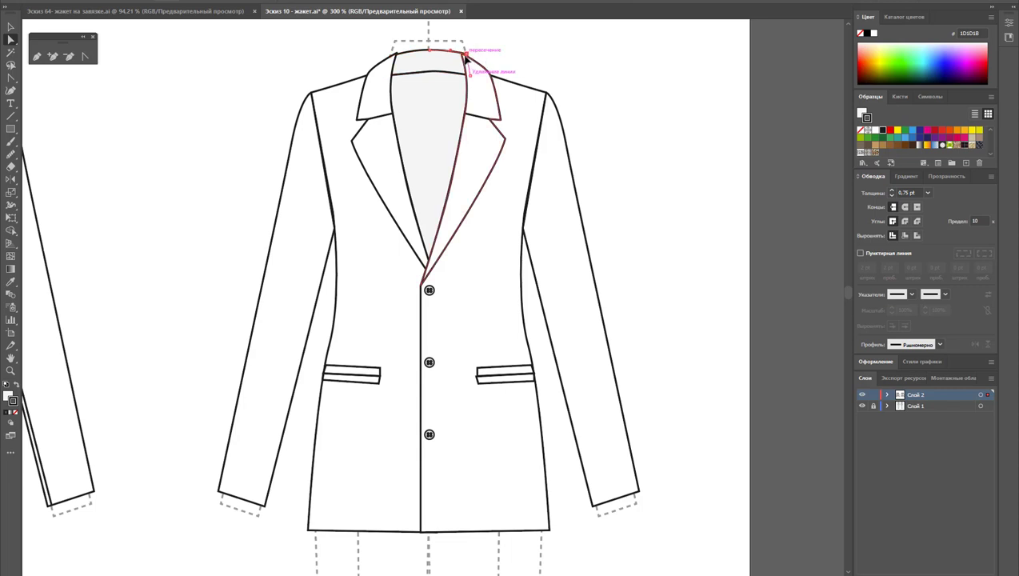
click(466, 58)
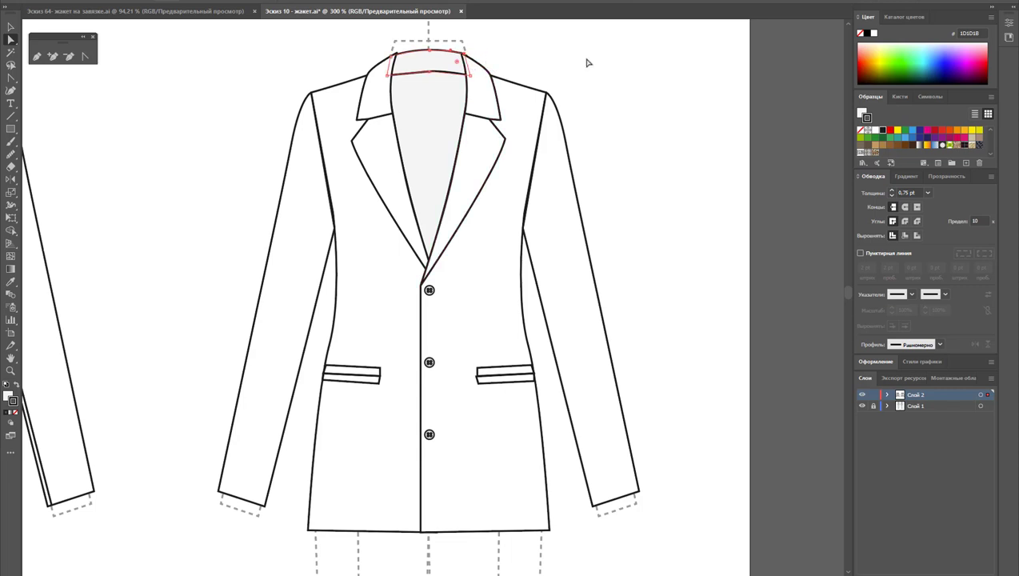
click(552, 63)
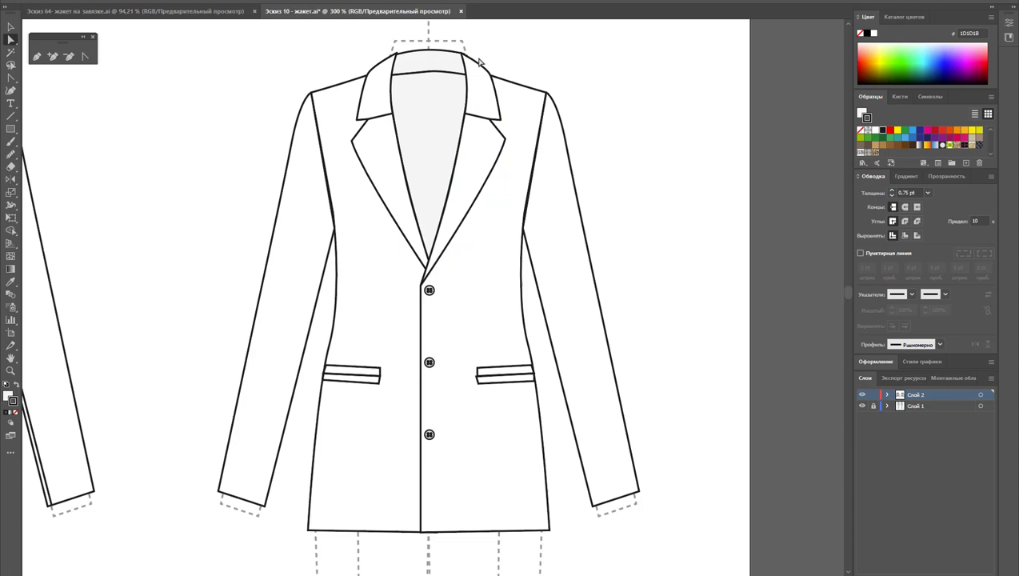
click(390, 55)
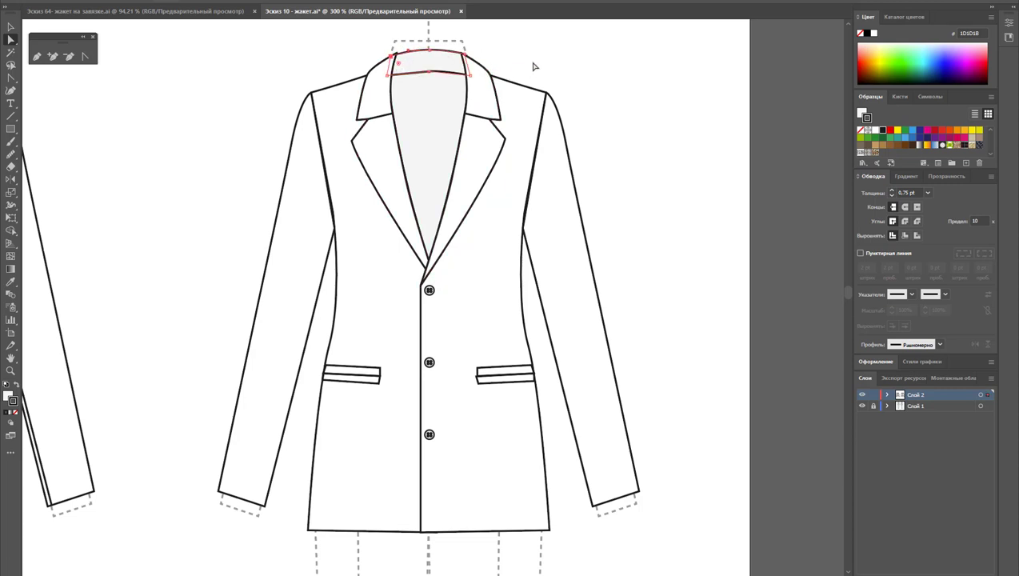
click(529, 67)
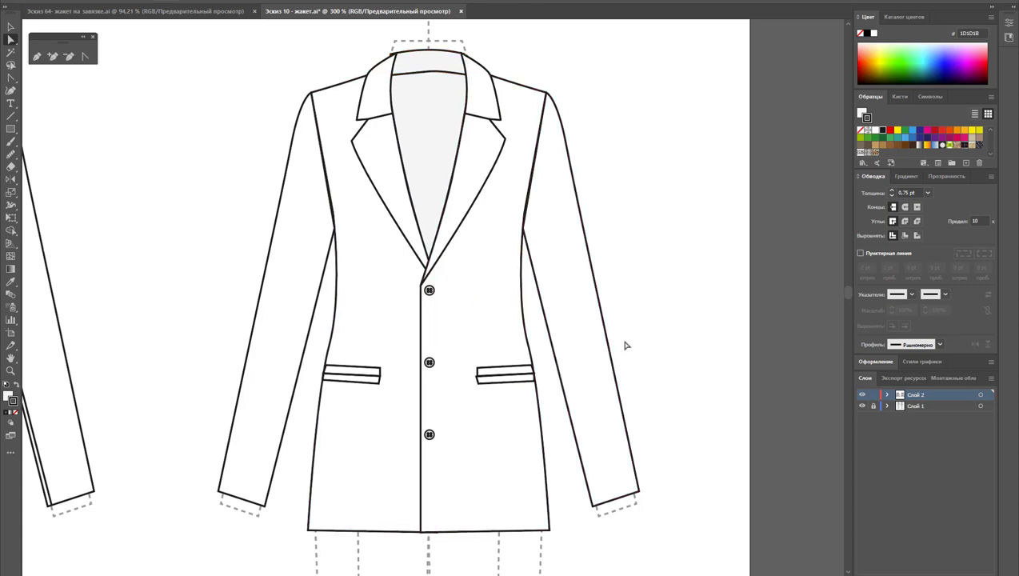
Delete both front buttons.
click(479, 381)
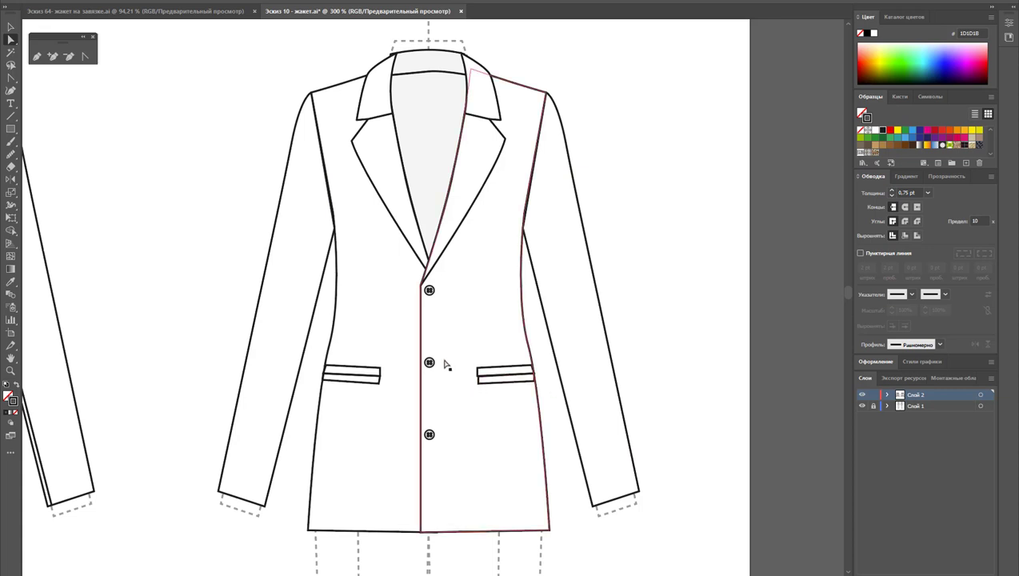
click(11, 26)
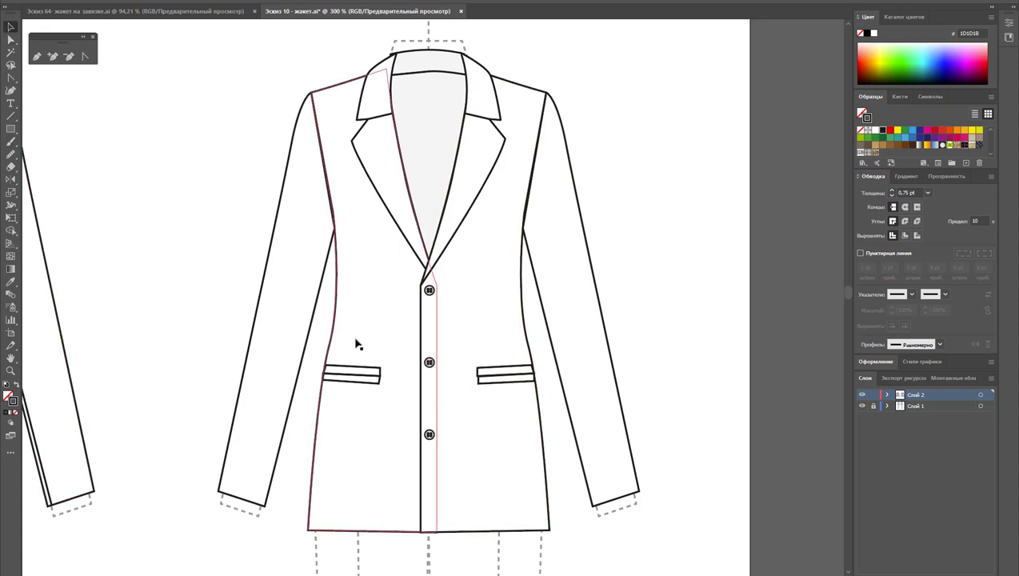
click(430, 362)
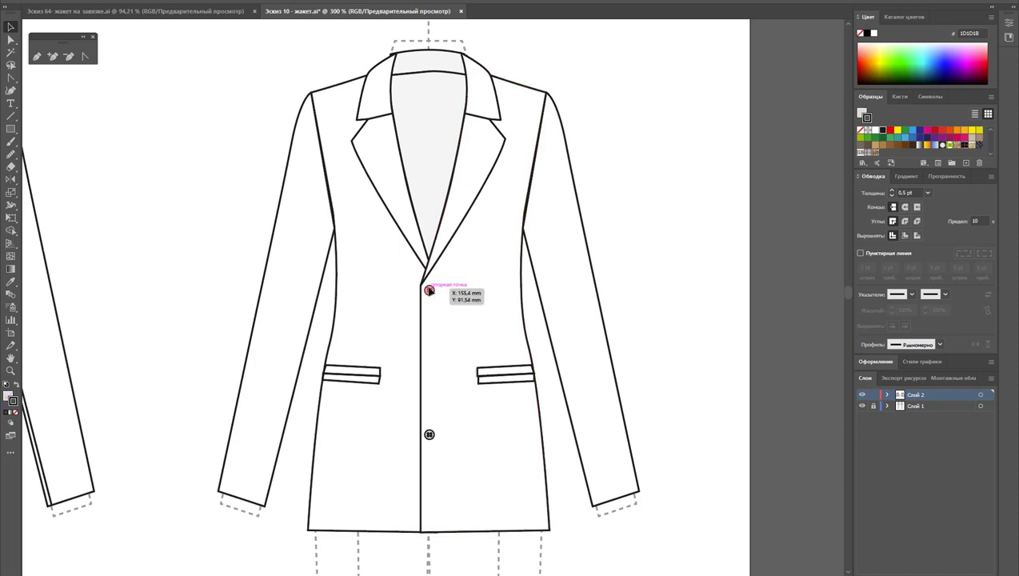
click(428, 289)
key(Delete)
click(428, 433)
key(Delete)
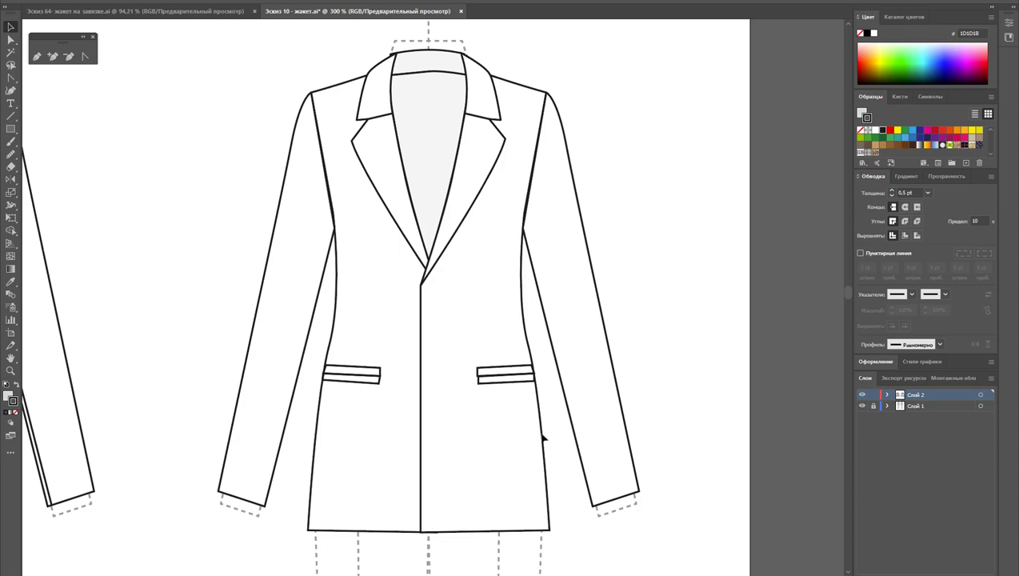
Bend the front edge into a gentle curve from below the lapel to the hem.
click(85, 56)
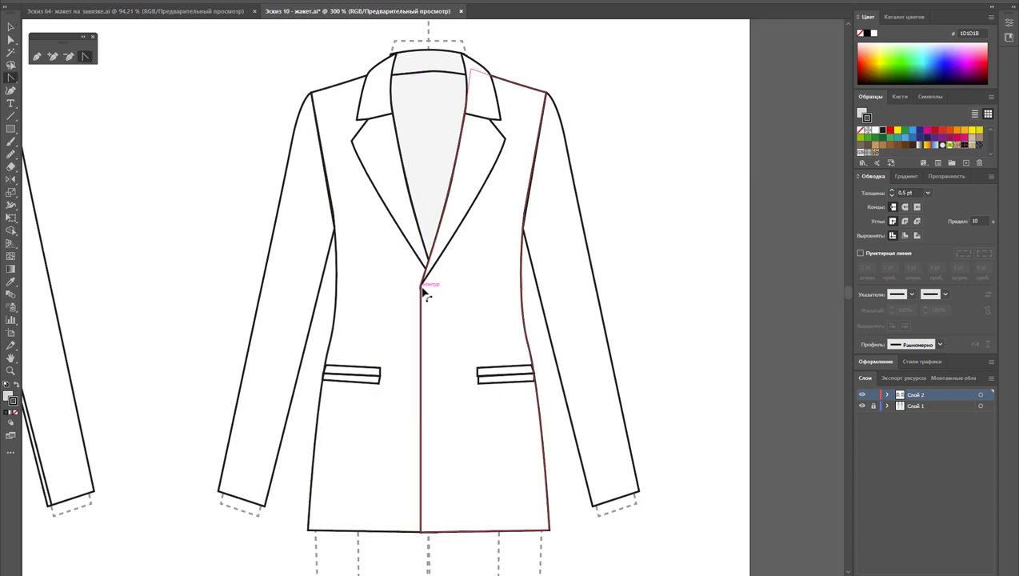
drag(421, 285, 418, 304)
key(ctrl+z)
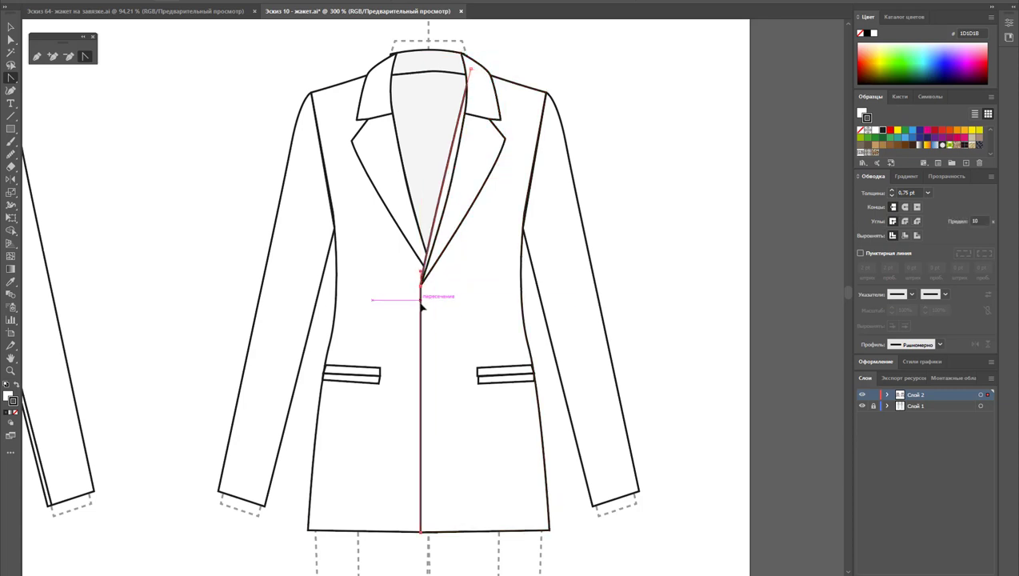
click(415, 312)
mouse_move(415, 312)
mouse_down()
mouse_move(399, 323)
mouse_move(405, 404)
mouse_up()
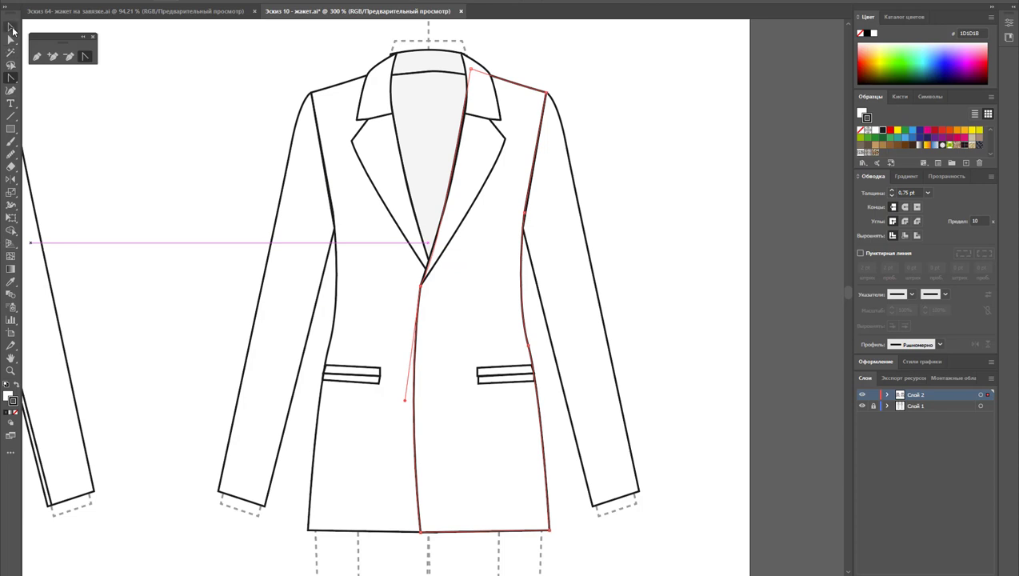
click(12, 27)
click(148, 122)
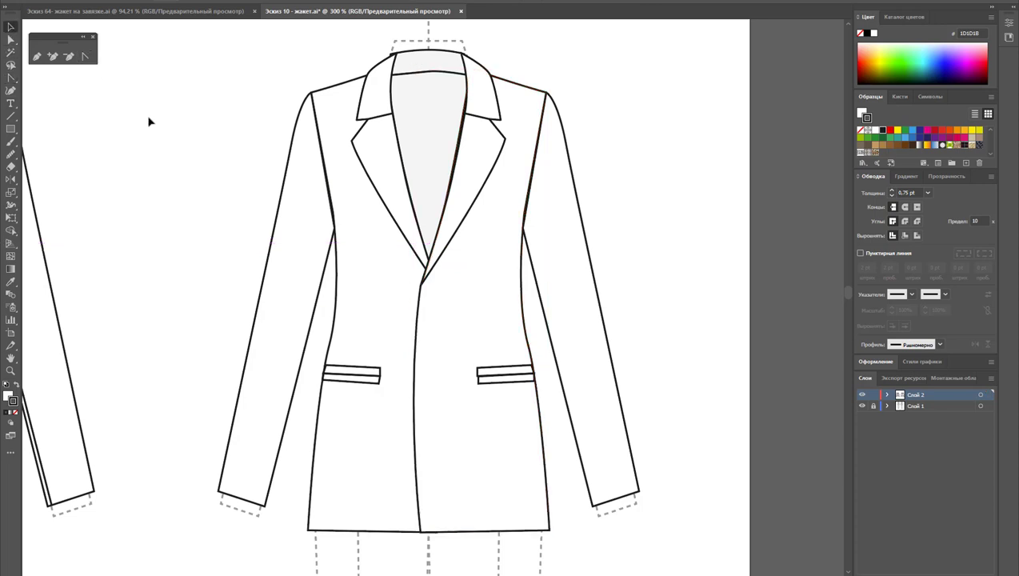
Pencil a narrow band across the right front below the lapel and level its bottom edge.
click(36, 56)
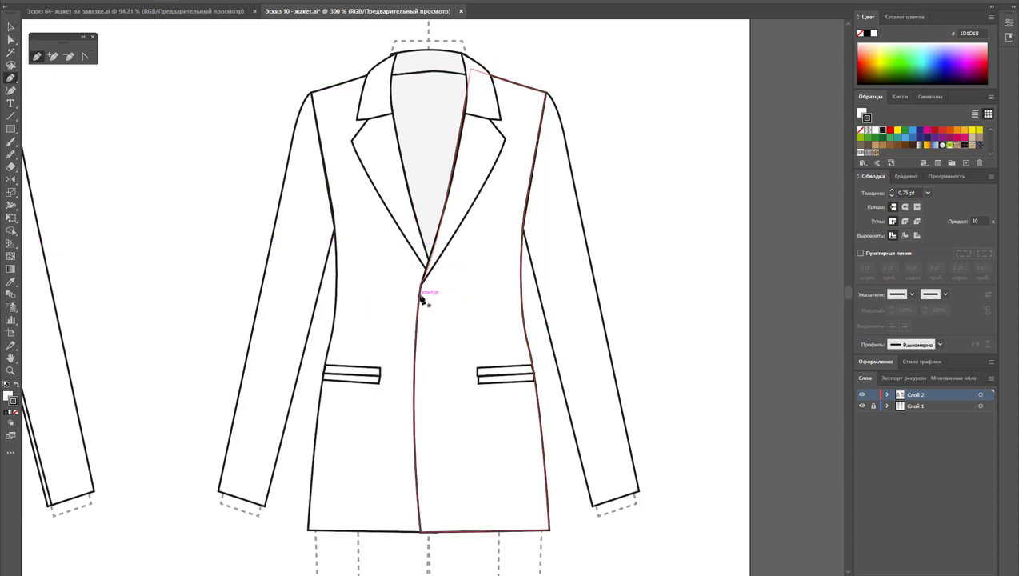
mouse_move(420, 284)
mouse_down()
mouse_move(521, 285)
mouse_move(419, 307)
mouse_up()
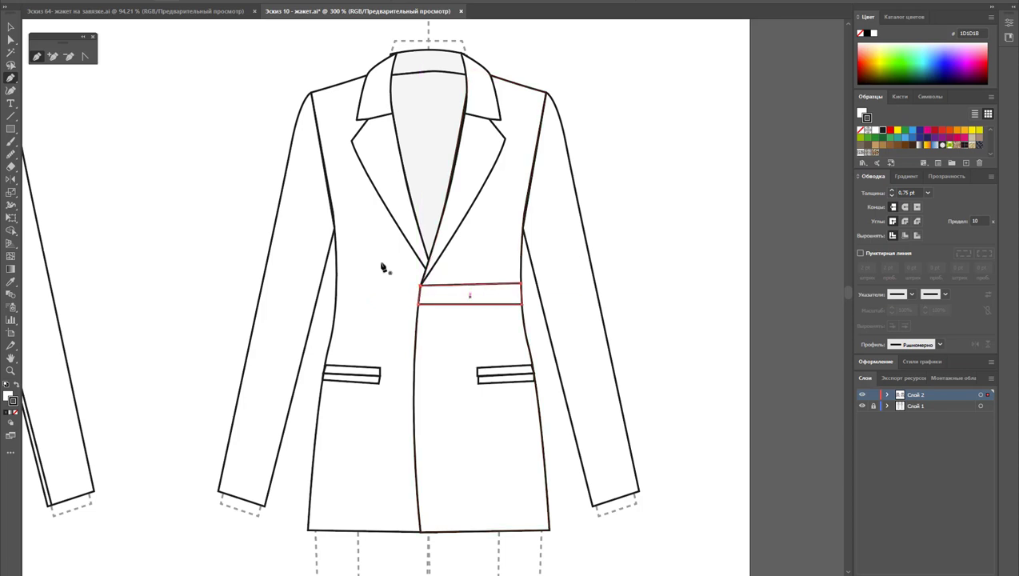
click(12, 40)
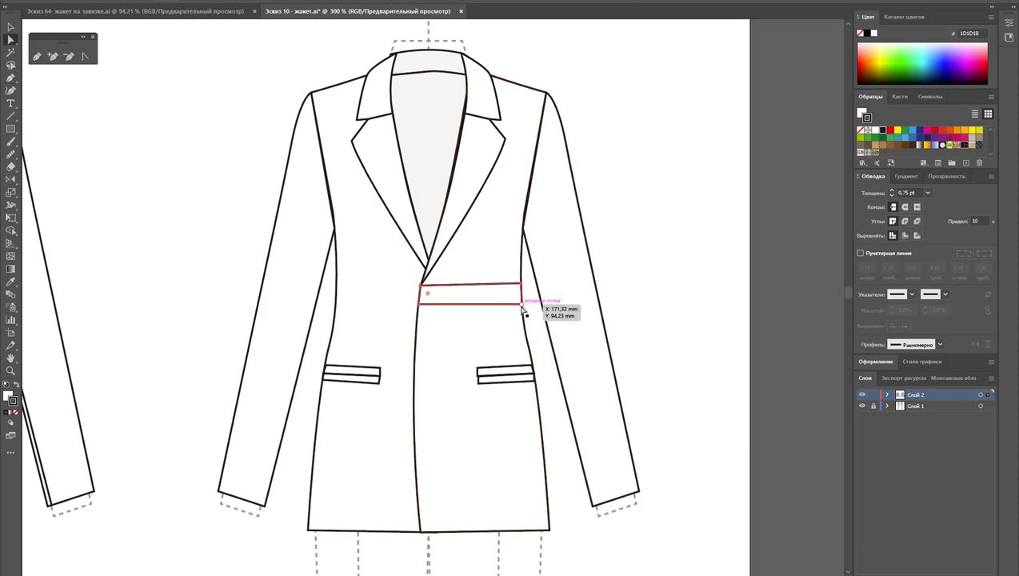
drag(522, 305, 523, 300)
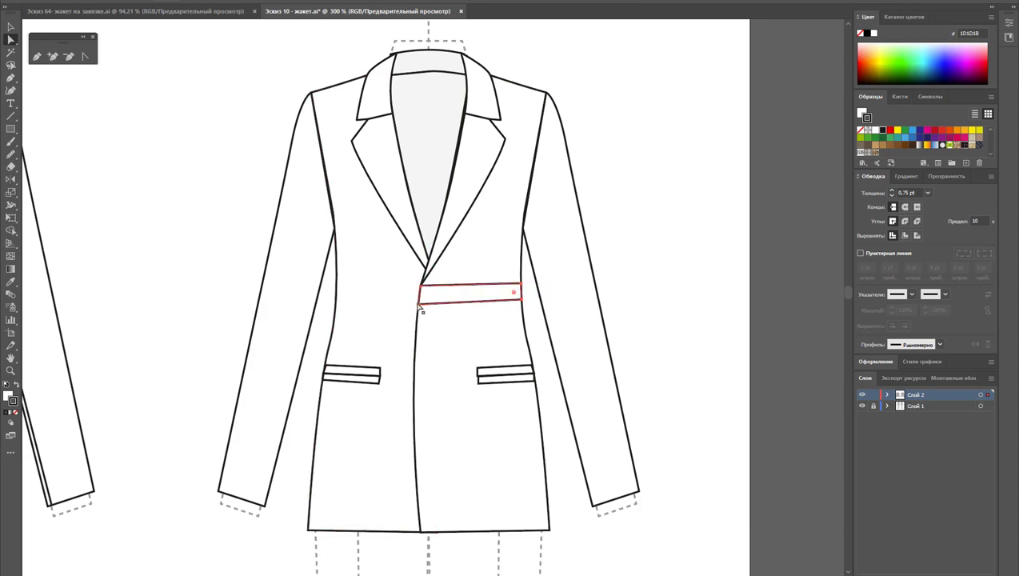
drag(419, 304, 419, 300)
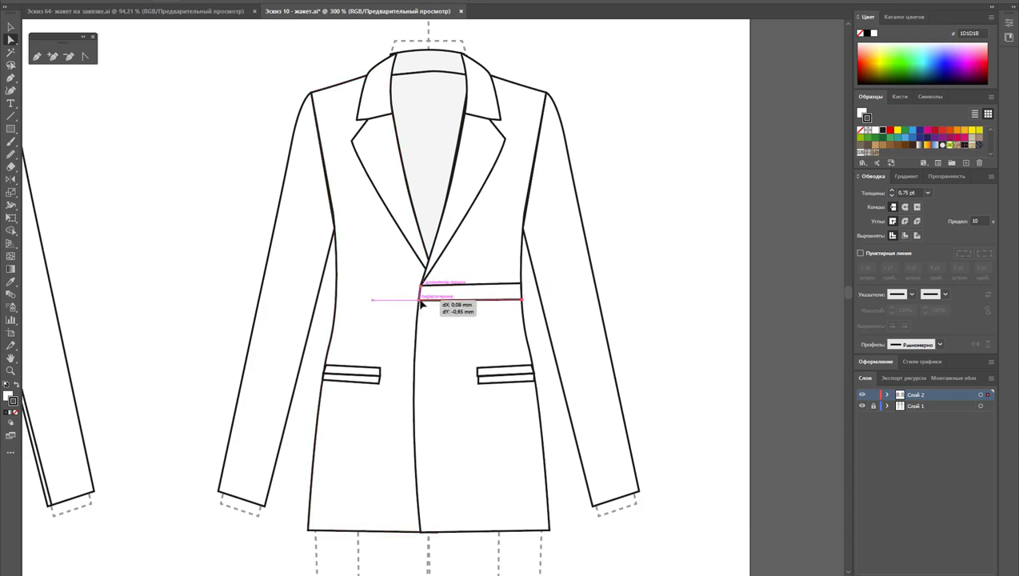
click(539, 335)
scroll(440, 328, down, 2)
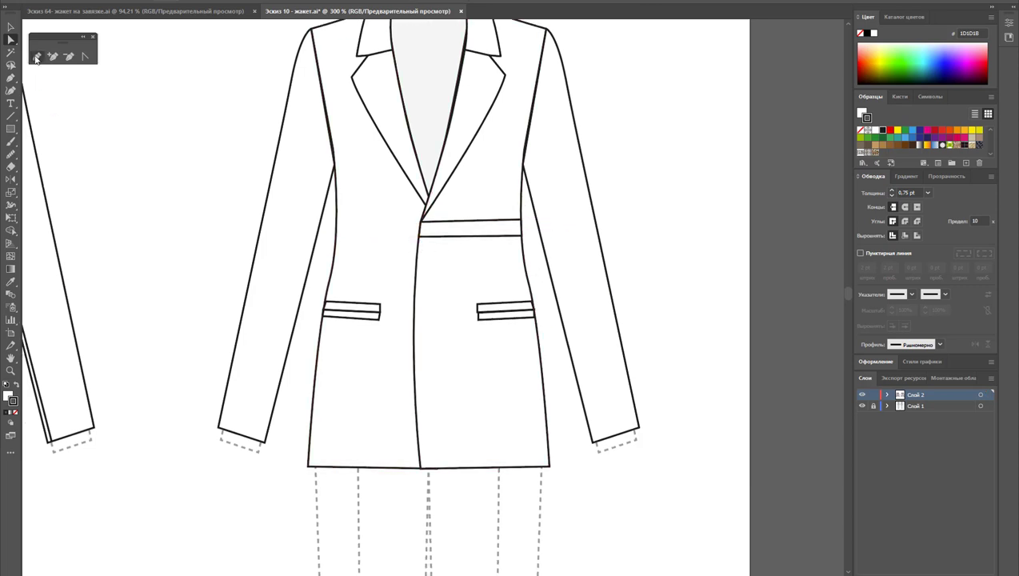
click(36, 57)
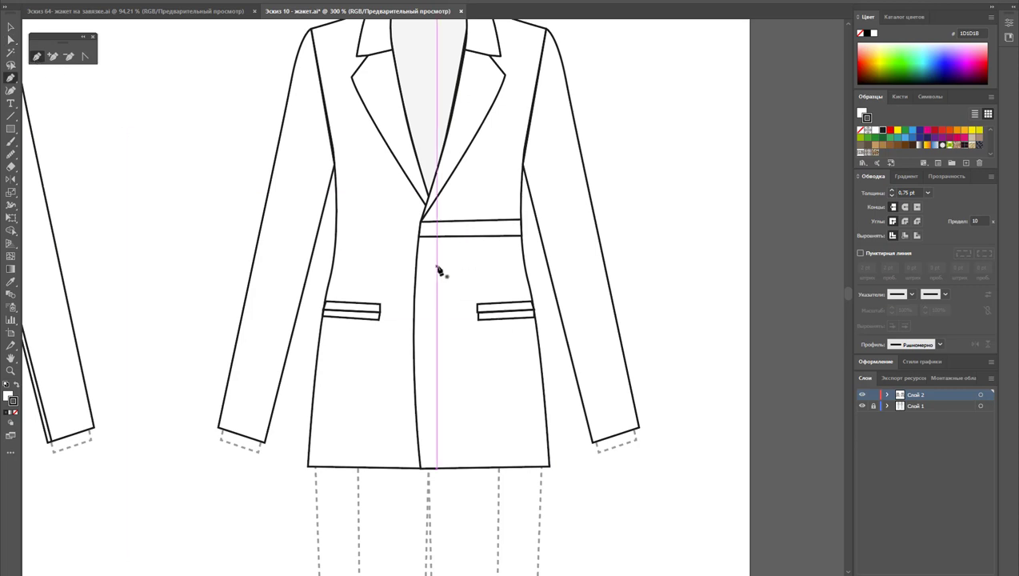
On a new layer above the locked outline, draw the wrap panel, filled red at 30% opacity.
key(ctrl+l)
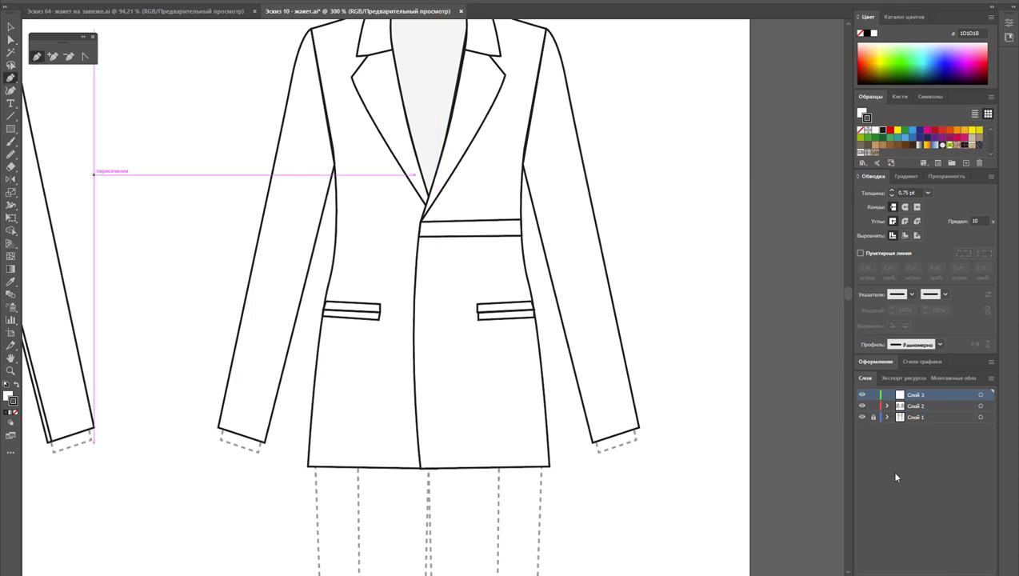
click(873, 406)
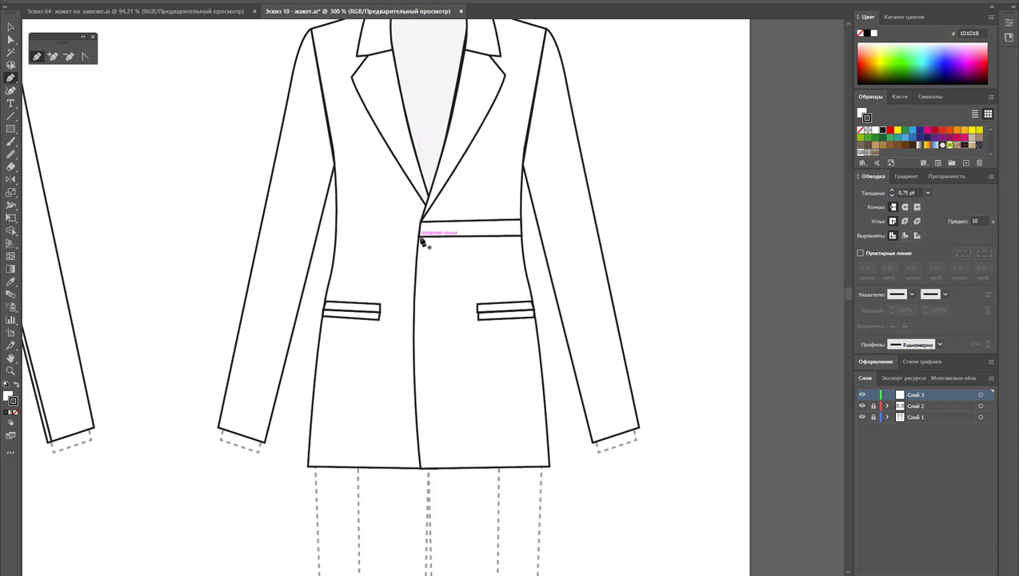
mouse_move(419, 239)
mouse_down()
mouse_move(411, 533)
mouse_move(505, 250)
mouse_move(420, 235)
mouse_up()
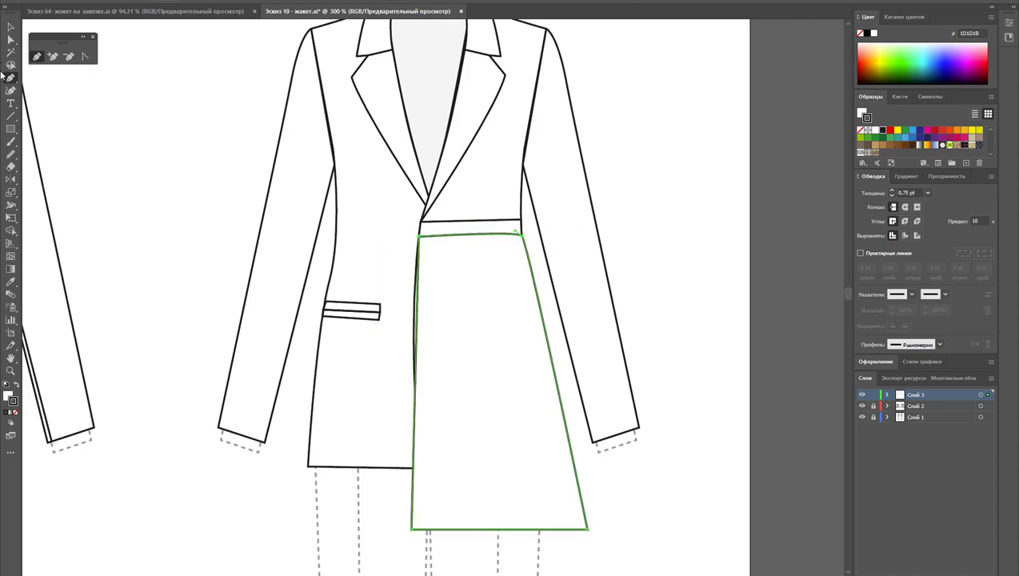
click(11, 28)
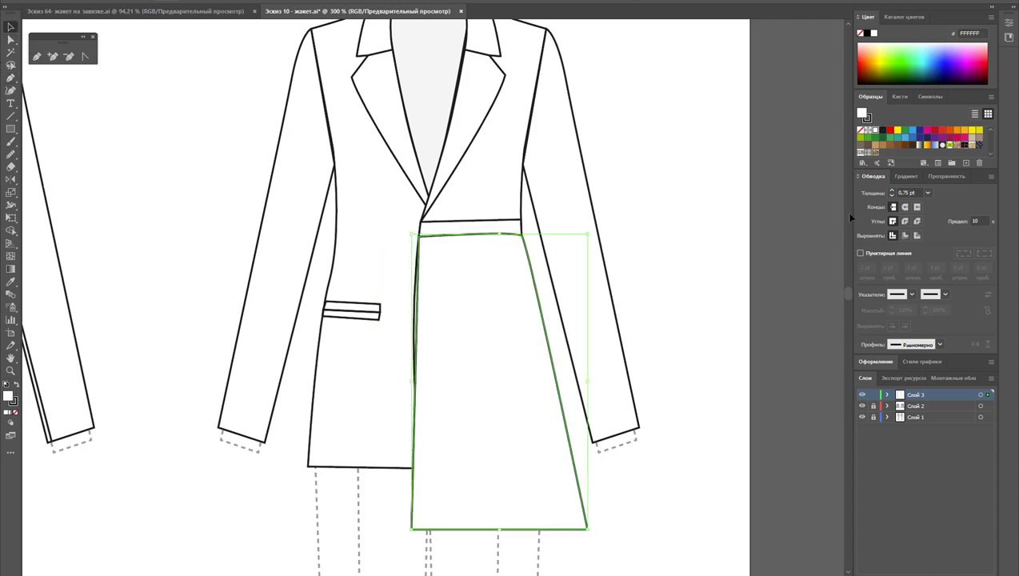
click(889, 131)
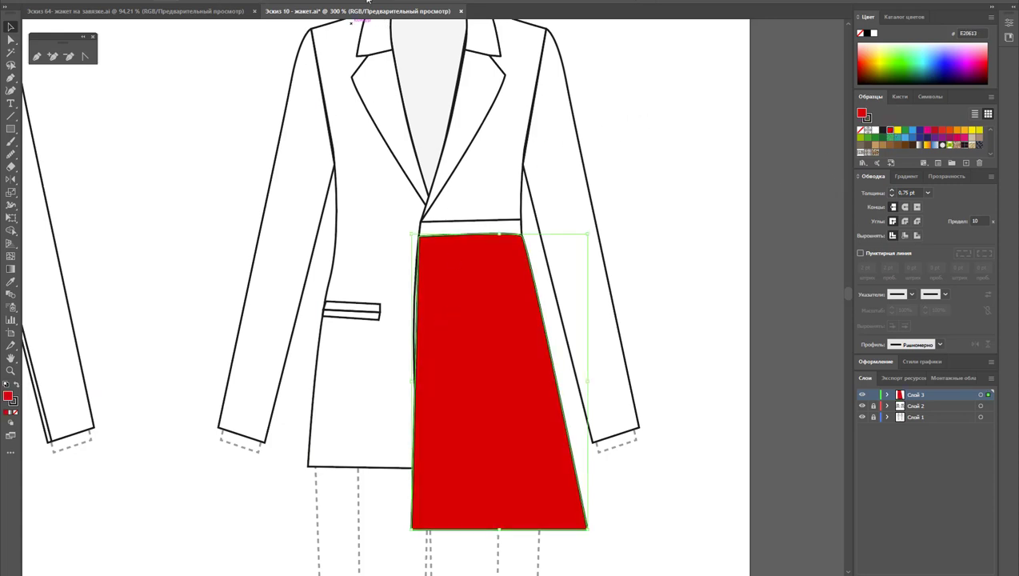
key(3)
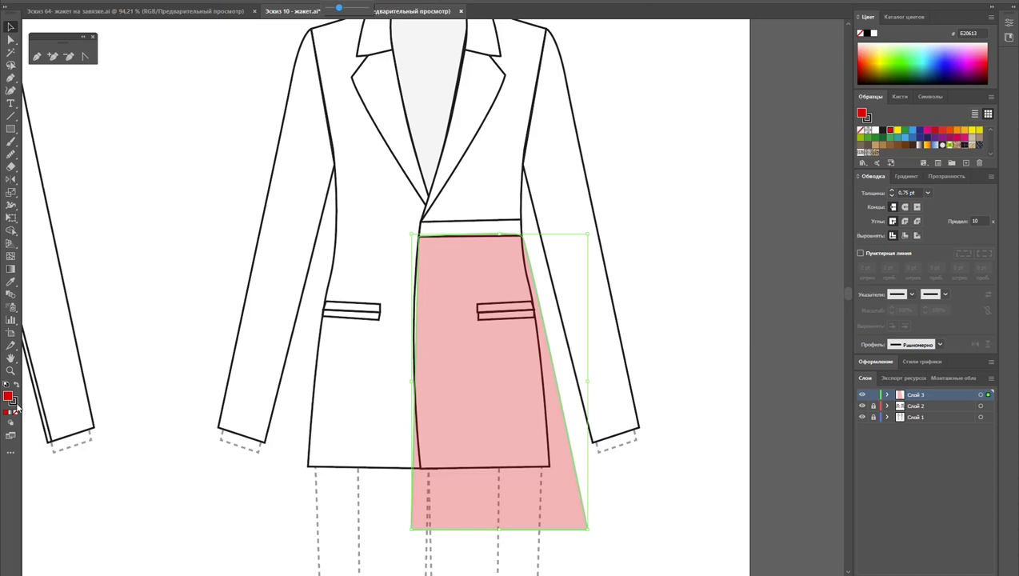
click(15, 404)
click(336, 442)
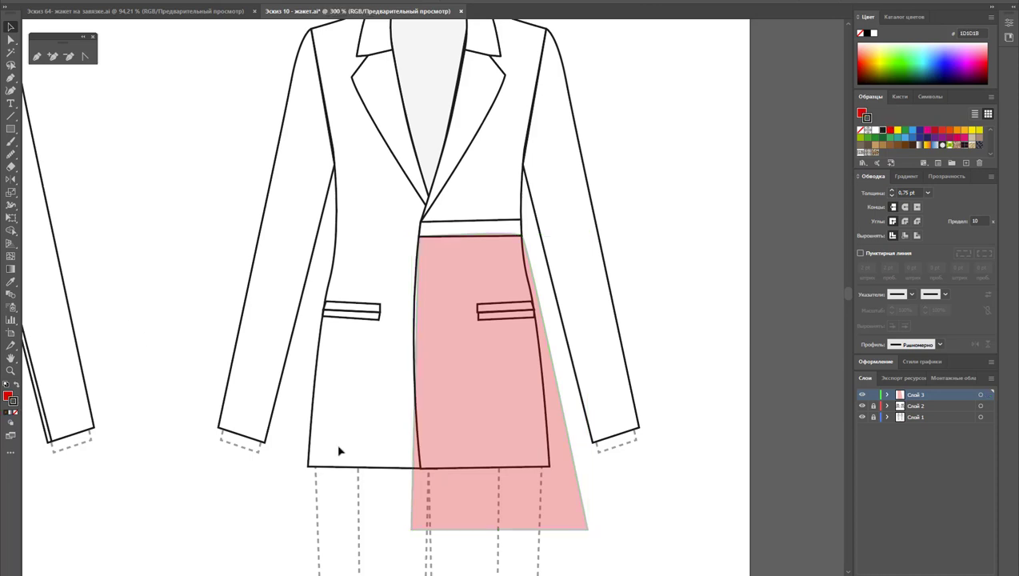
Raise and slant the panel's bottom corners and curve its outer right edge.
click(11, 40)
drag(588, 530, 586, 505)
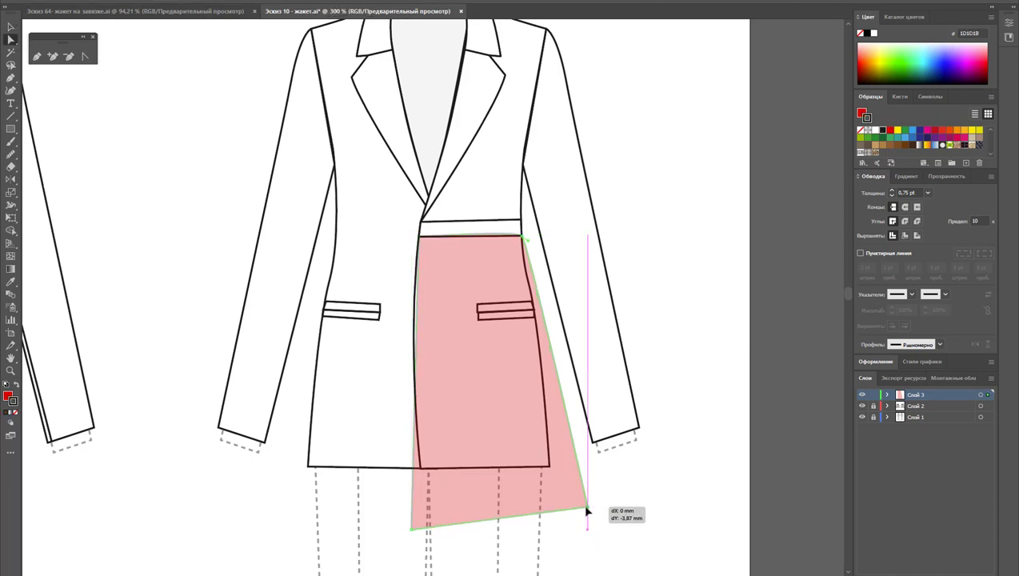
drag(411, 529, 413, 512)
drag(588, 506, 590, 500)
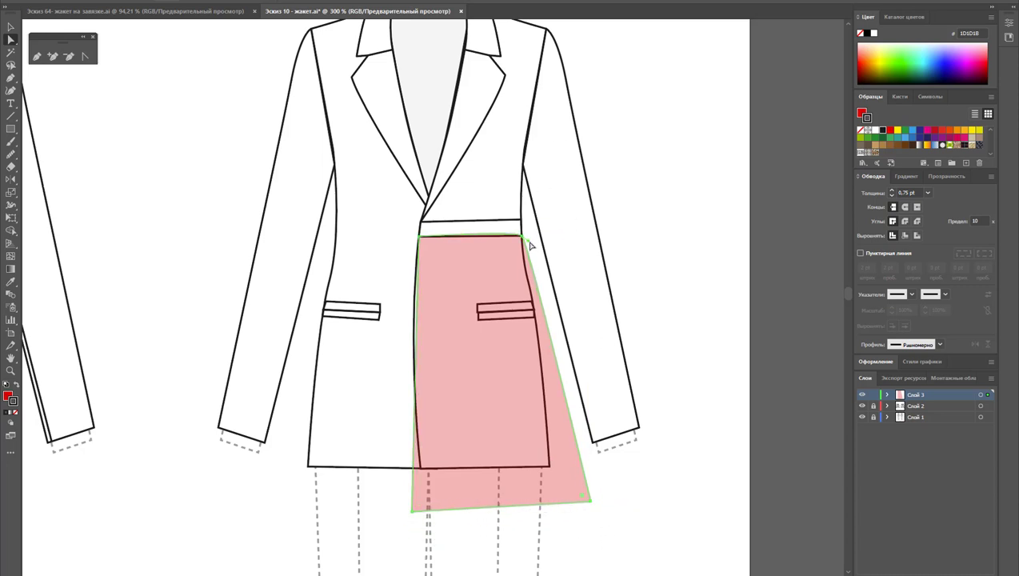
drag(522, 237, 546, 271)
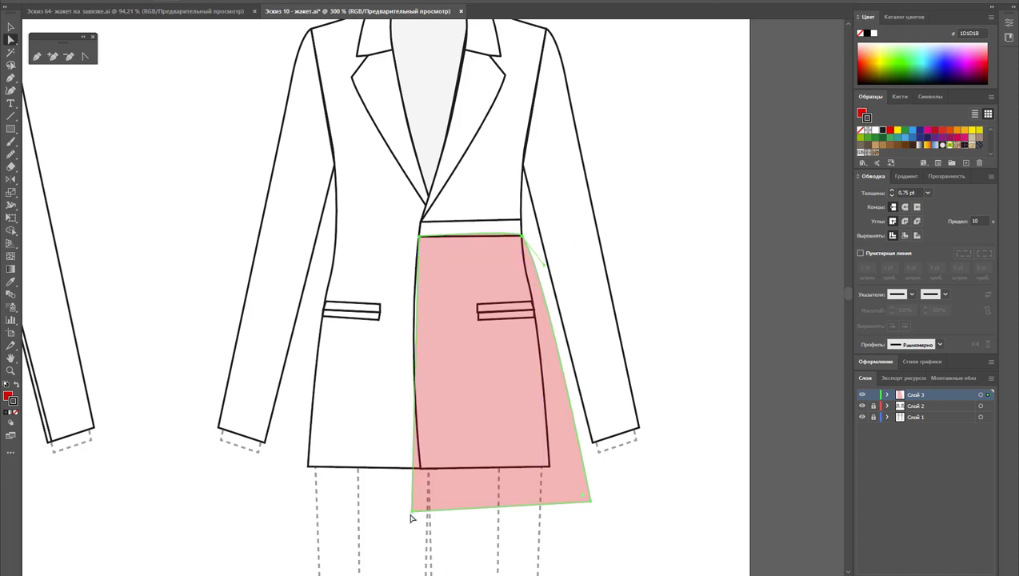
drag(410, 518, 412, 512)
Create Layer 4 and start a Pen outline of the pink panel with no fill and dark stroke.
key(ctrl+l)
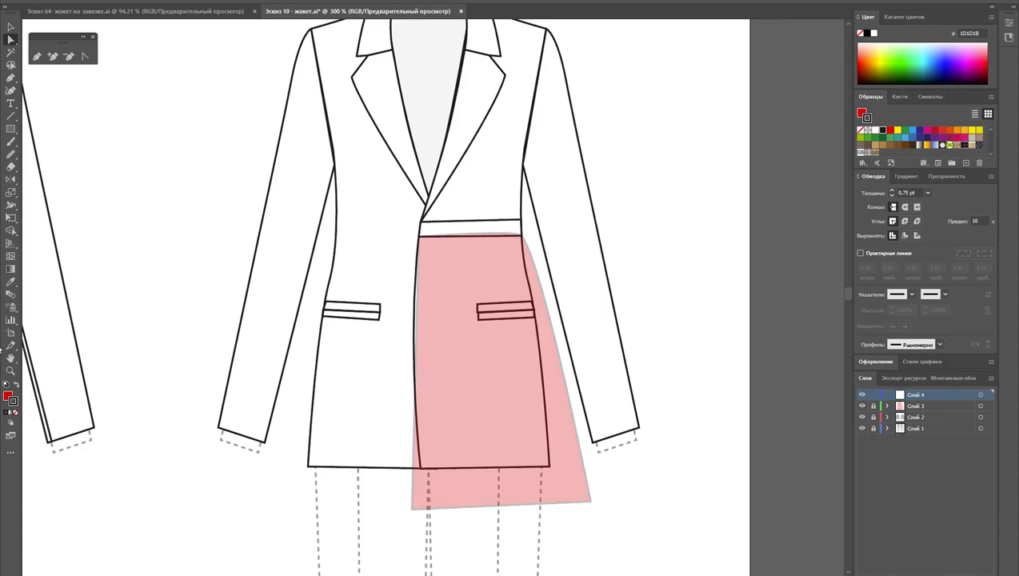
key(p)
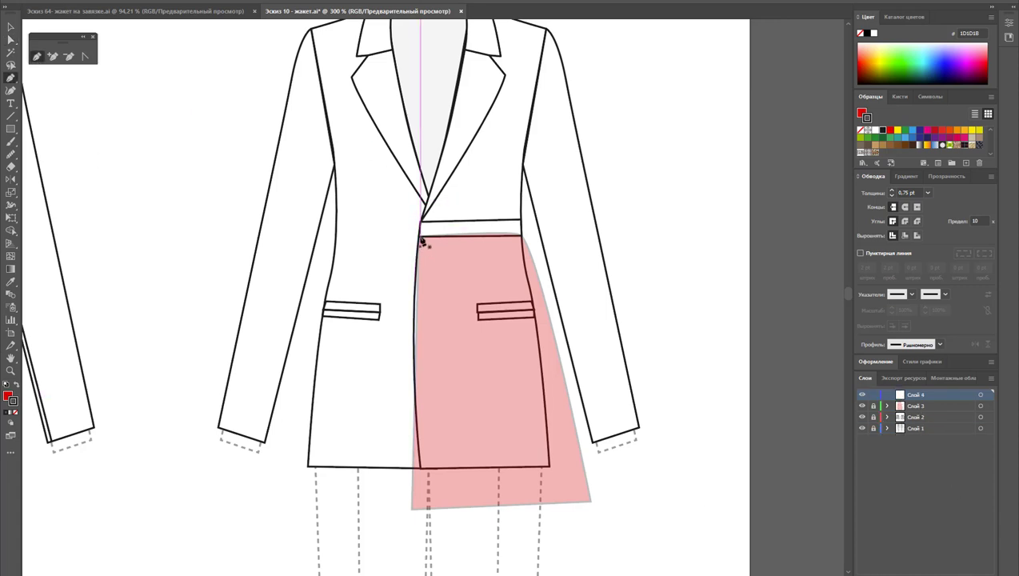
click(419, 238)
click(521, 236)
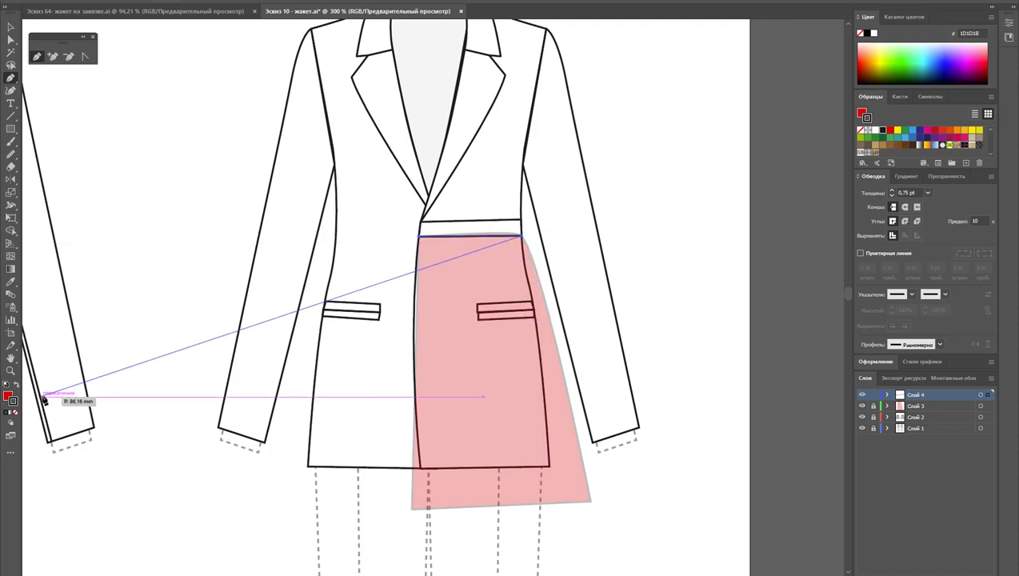
click(14, 412)
click(14, 402)
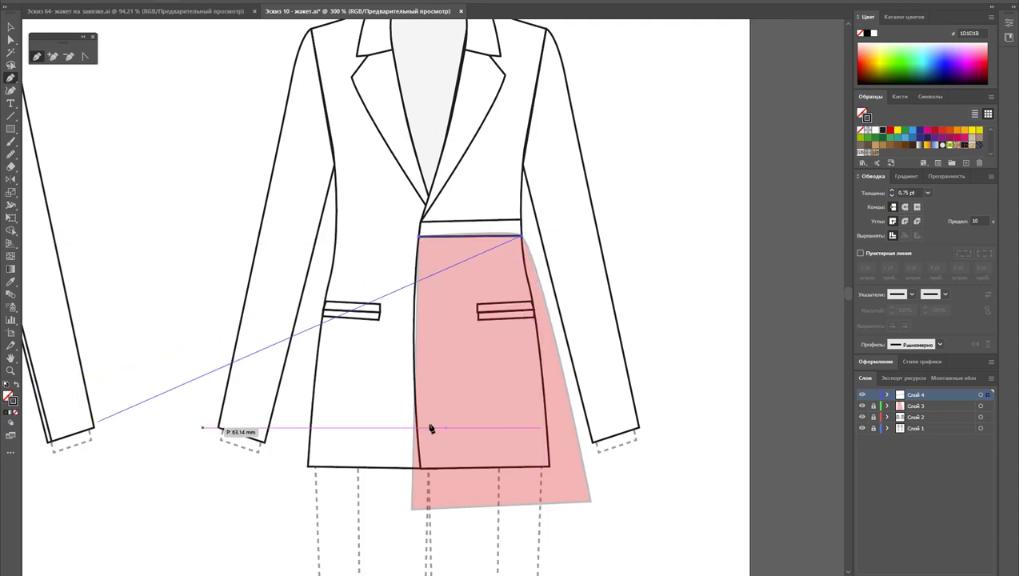
Trace the panel's curved right edge to its bottom corner, then scribble a zigzag hem.
click(542, 289)
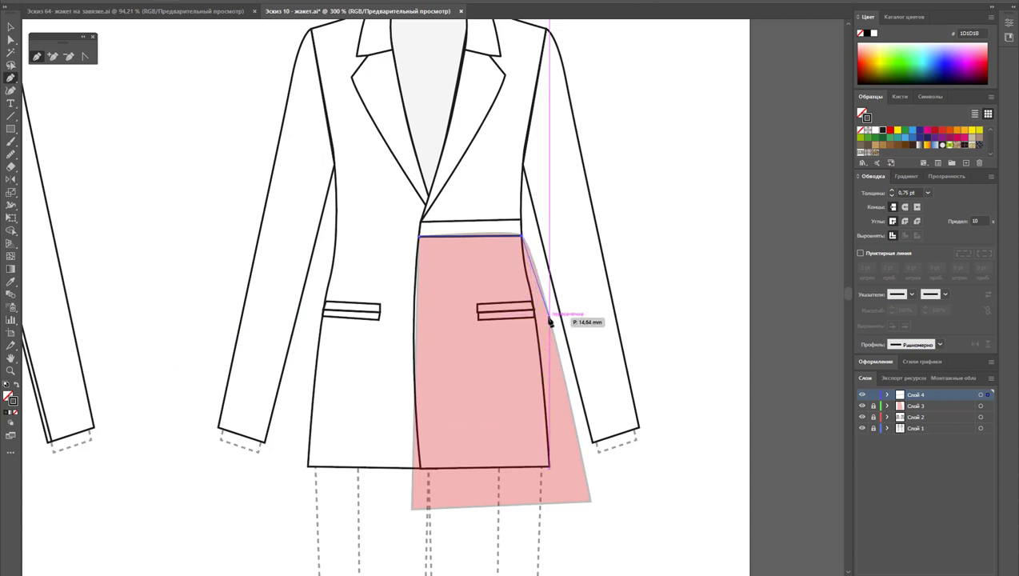
click(550, 317)
click(560, 361)
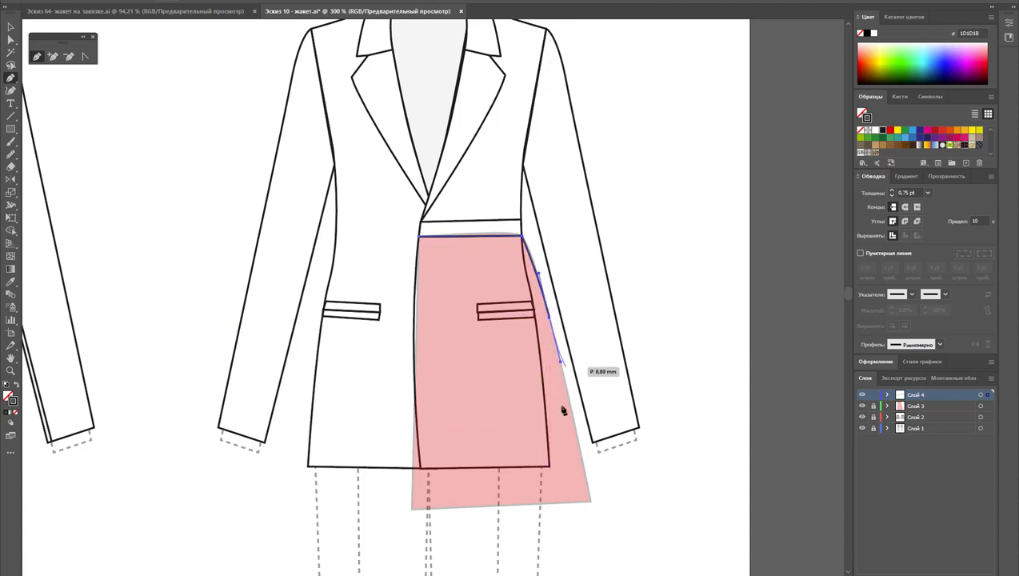
click(590, 502)
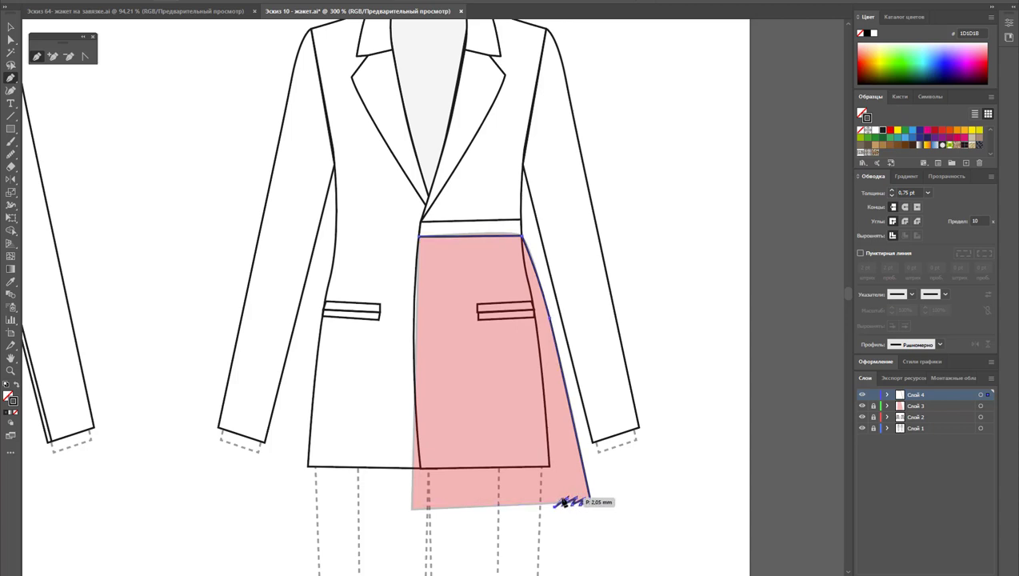
mouse_move(561, 503)
mouse_down()
mouse_move(508, 514)
mouse_move(414, 510)
mouse_move(419, 235)
mouse_up()
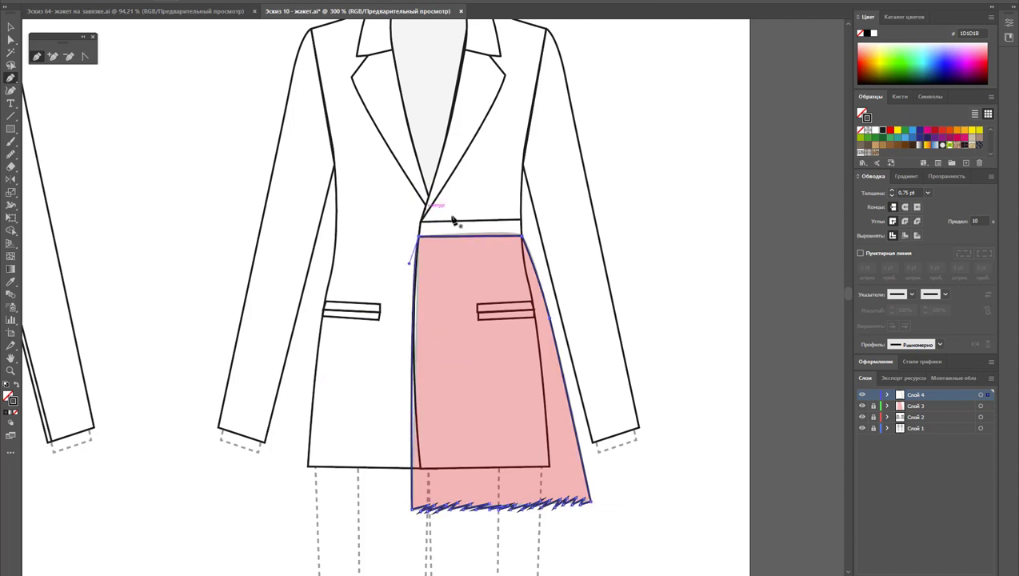
Delete layer Слой 3 holding the pink fill and return to Слой 4.
click(9, 27)
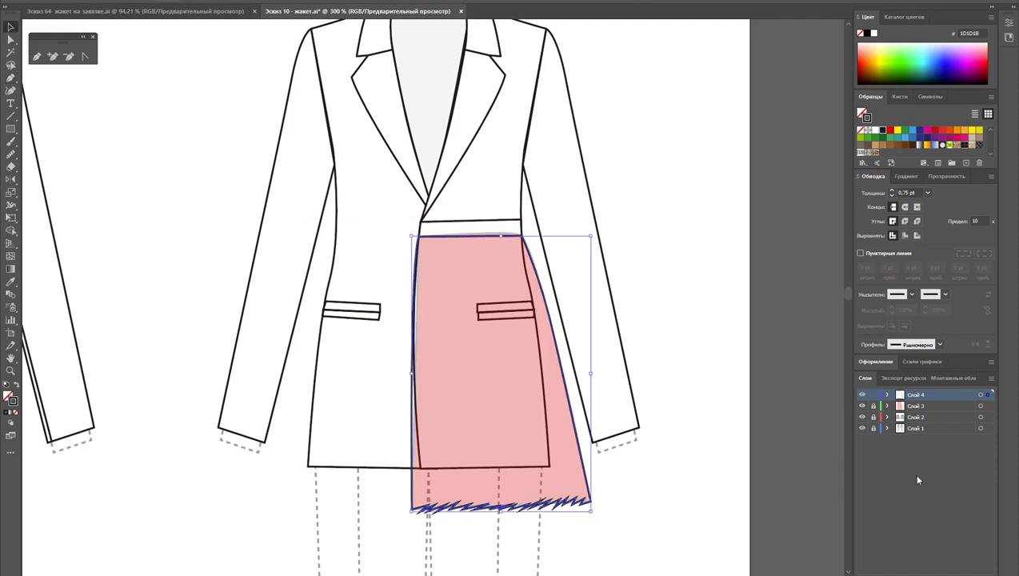
click(899, 406)
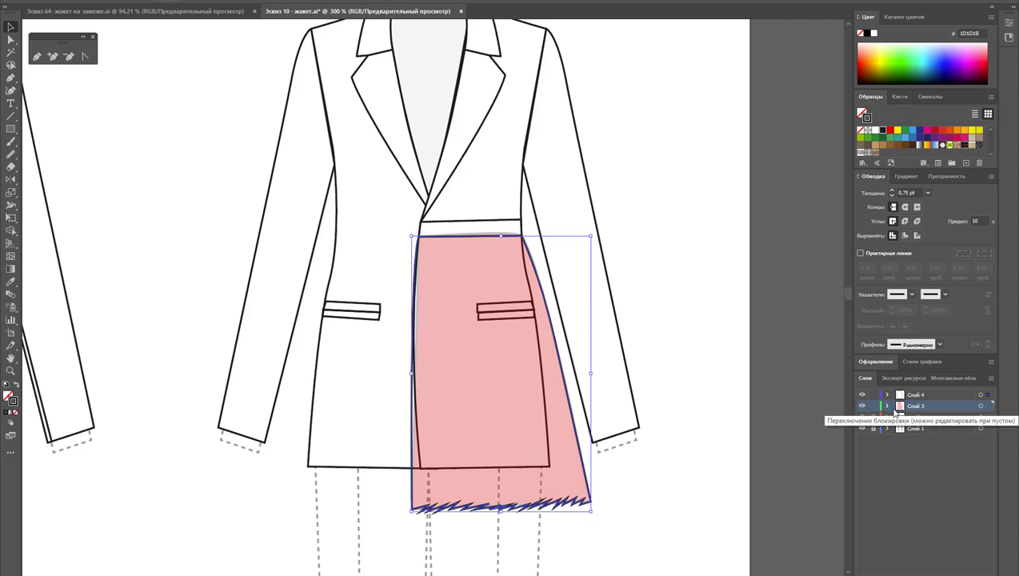
drag(900, 408, 984, 570)
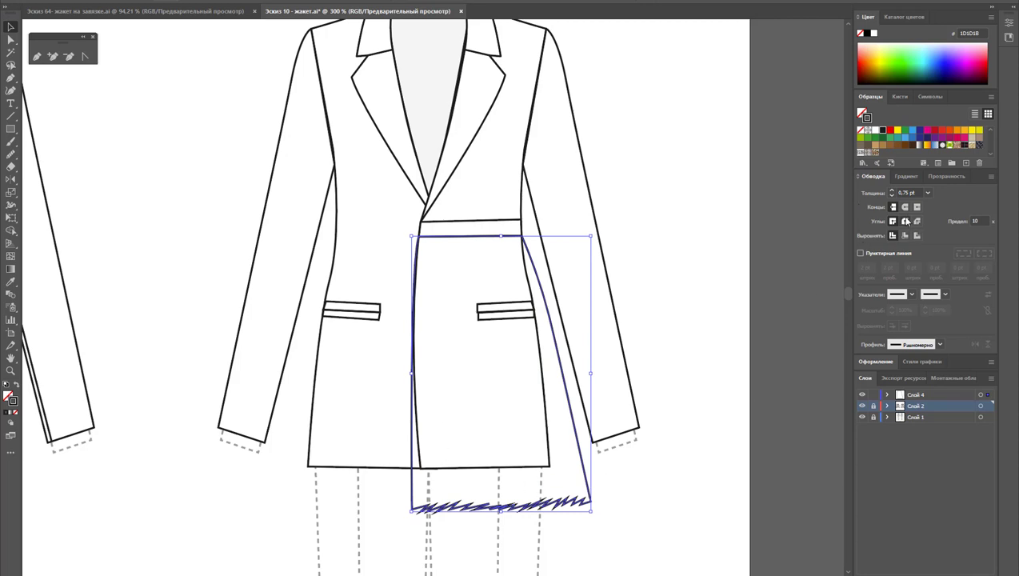
click(716, 525)
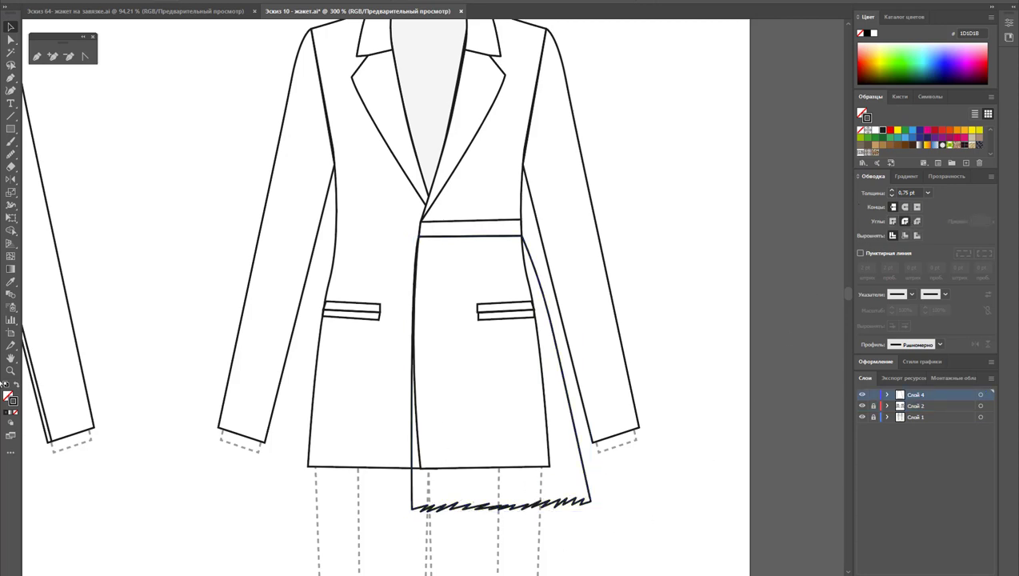
Zoom in on the hem and select the zigzag path with Direct Selection.
click(11, 373)
click(432, 325)
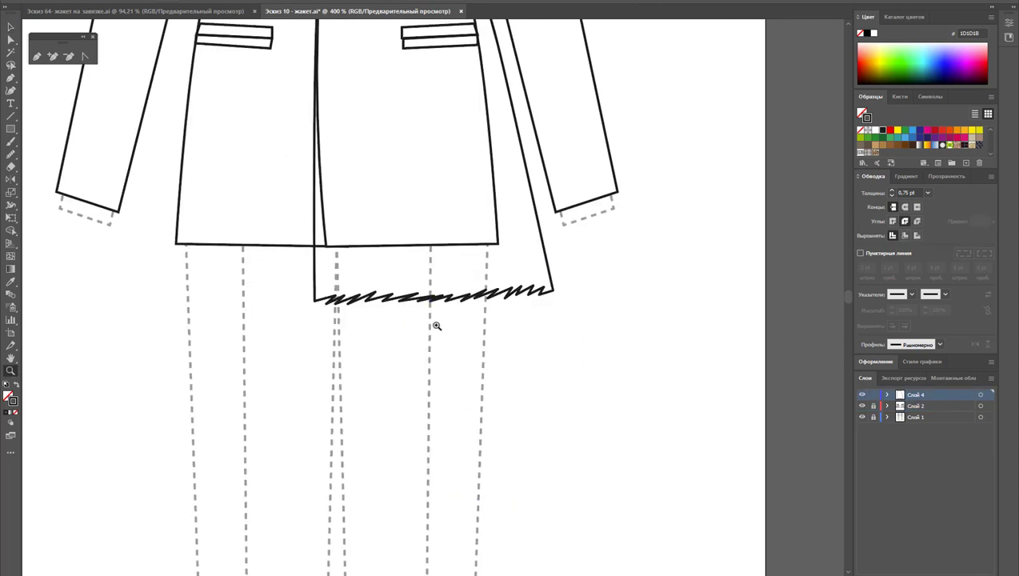
click(354, 299)
click(355, 299)
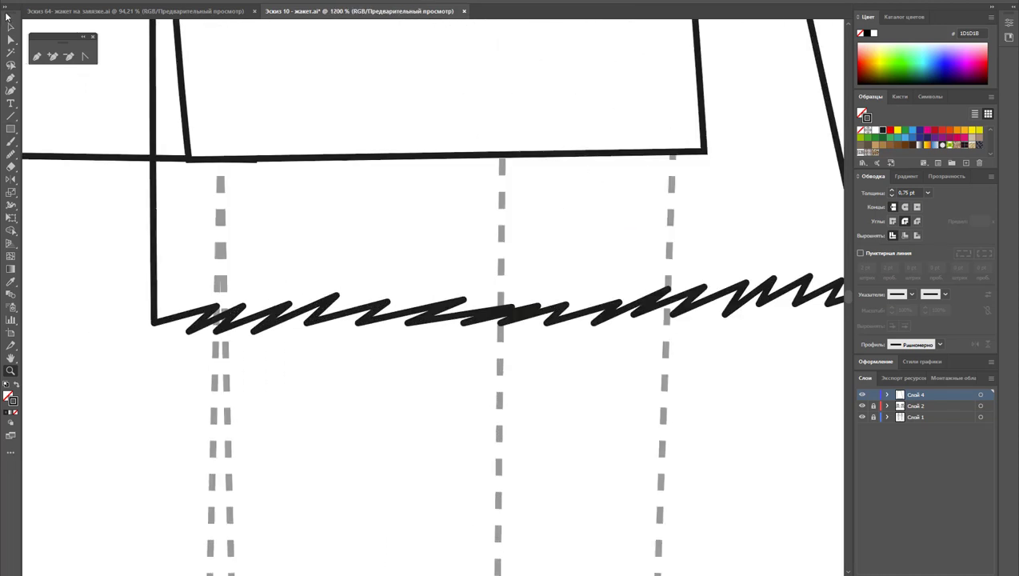
click(11, 39)
click(189, 332)
Drag the zigzag's anchor points so its peaks are more evenly spaced.
drag(189, 331, 176, 326)
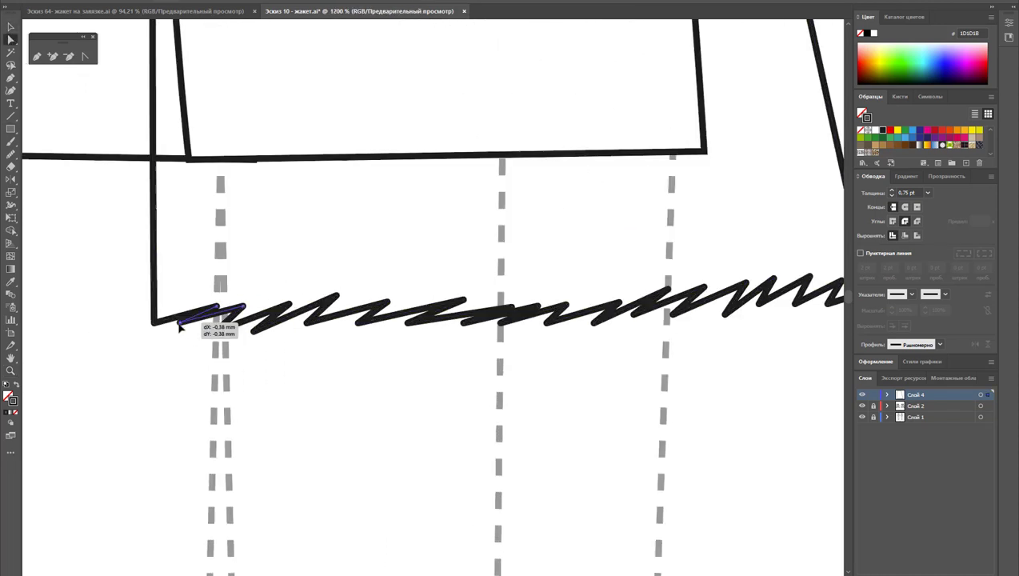
drag(265, 313, 278, 307)
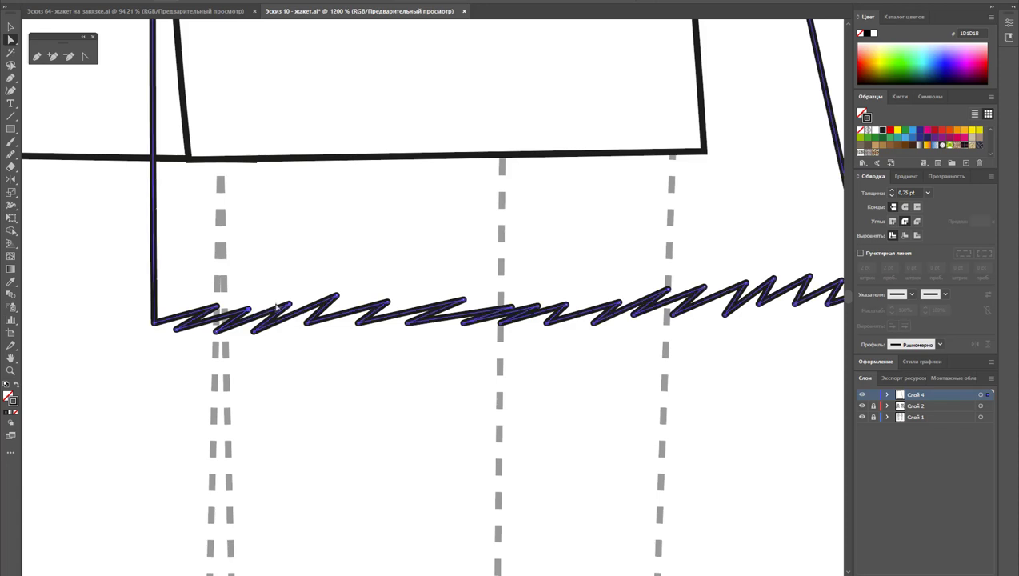
drag(337, 296, 328, 311)
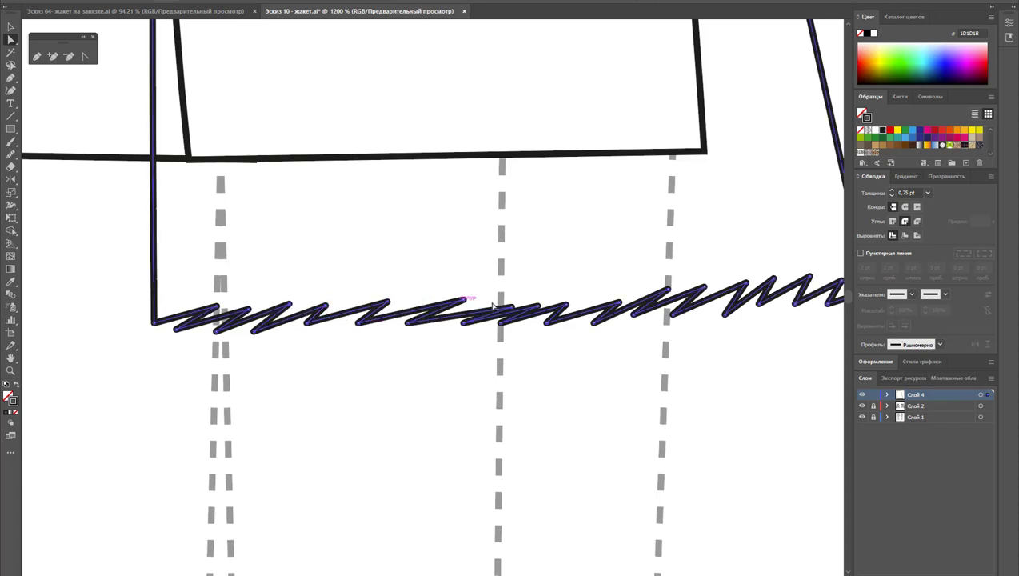
drag(463, 301, 439, 303)
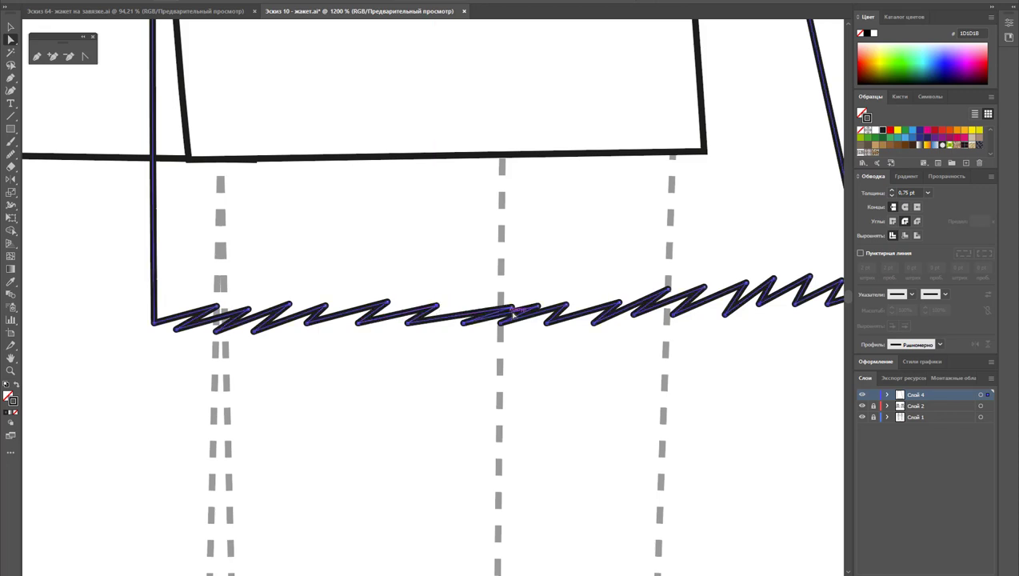
drag(512, 309, 541, 305)
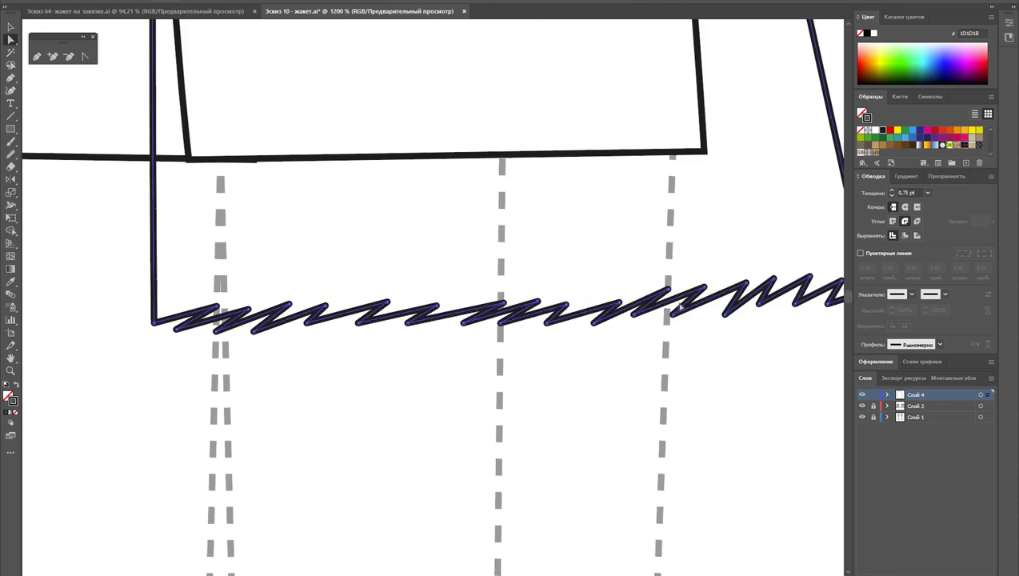
drag(704, 288, 705, 286)
click(661, 365)
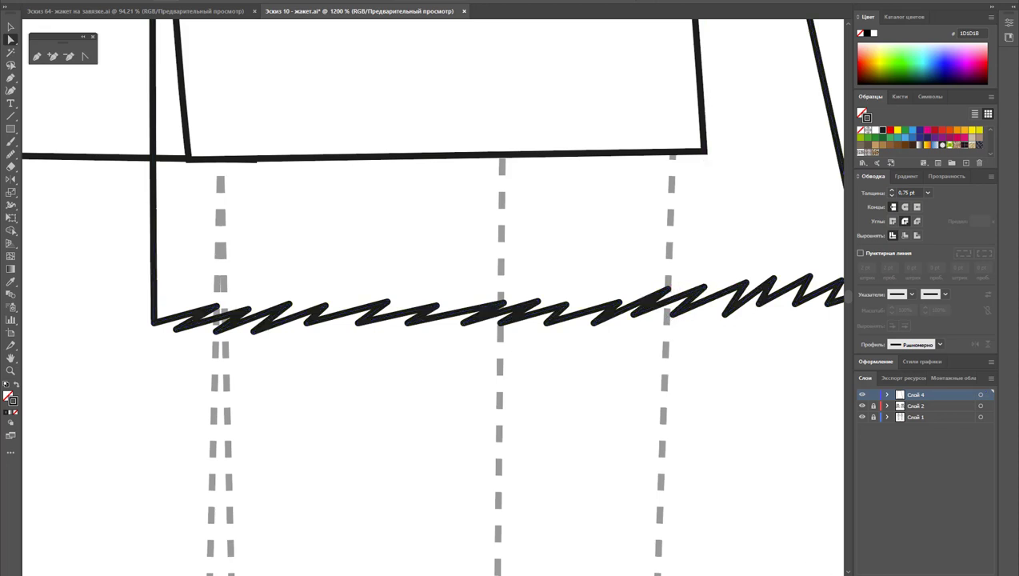
scroll(661, 365, right, 2)
click(673, 314)
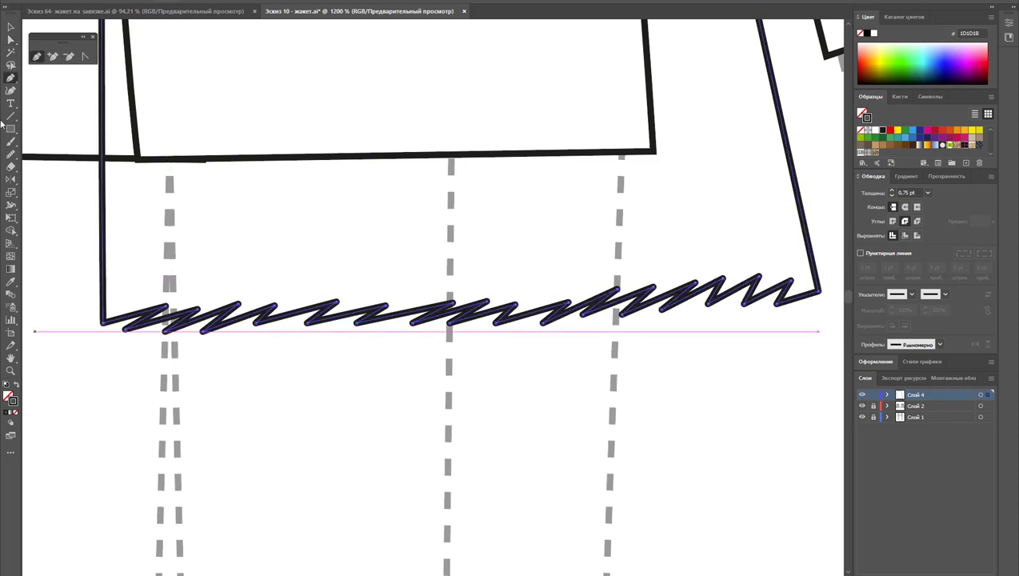
Draw short Pencil facet strokes between the first zigzag peaks at the hem's left end.
ctrl+click(228, 397)
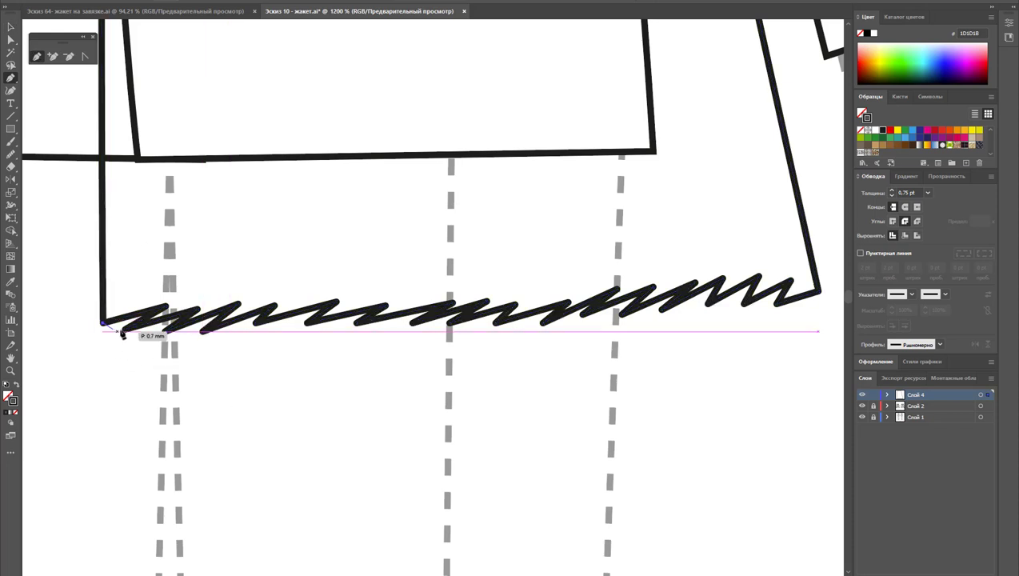
mouse_move(122, 334)
mouse_down()
mouse_move(164, 312)
mouse_move(106, 328)
mouse_up()
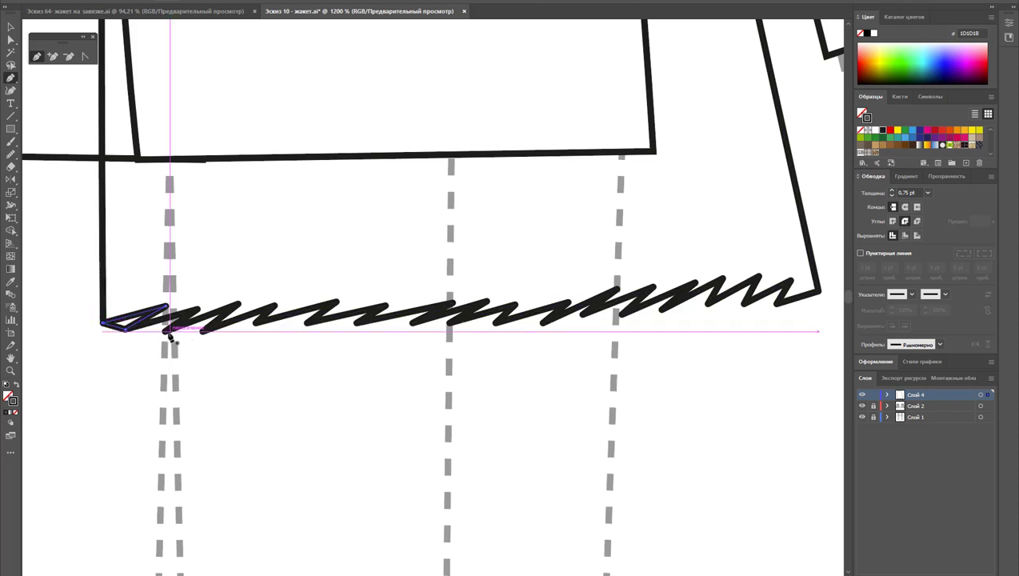
mouse_move(170, 335)
mouse_down()
mouse_move(203, 334)
mouse_move(182, 319)
mouse_move(167, 336)
mouse_up()
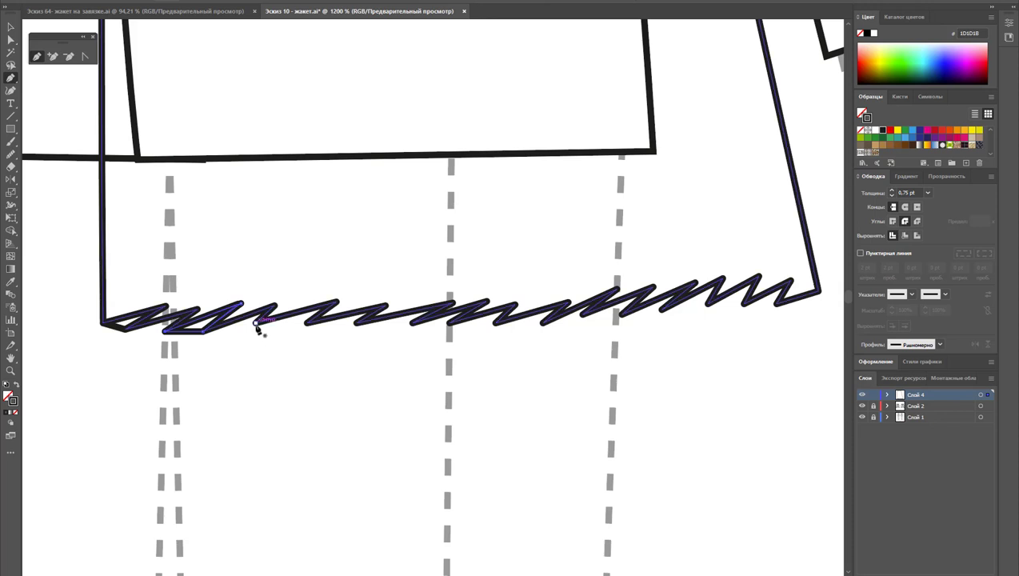
mouse_move(257, 325)
mouse_down()
mouse_move(336, 304)
mouse_move(257, 325)
mouse_up()
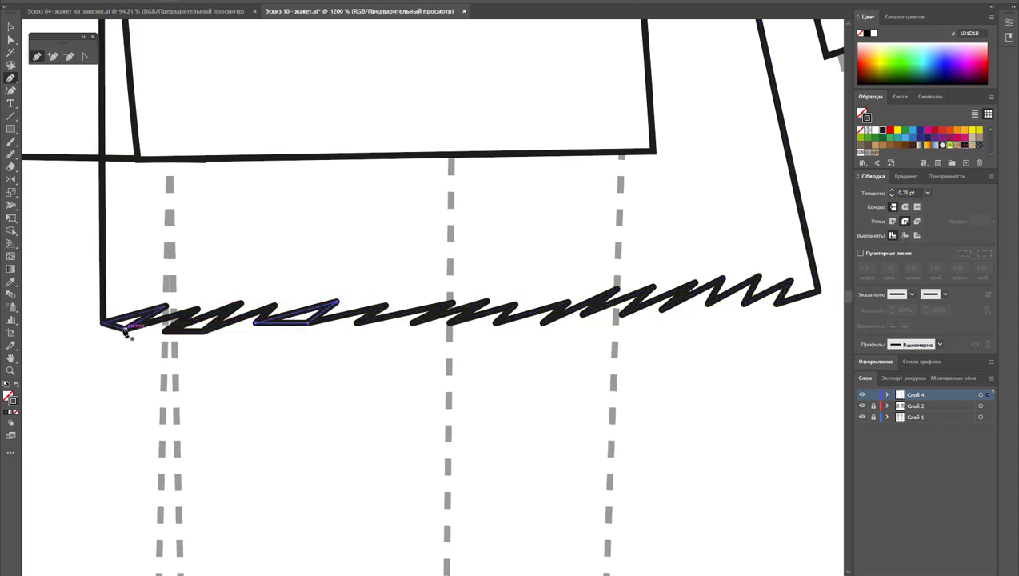
drag(196, 309, 130, 336)
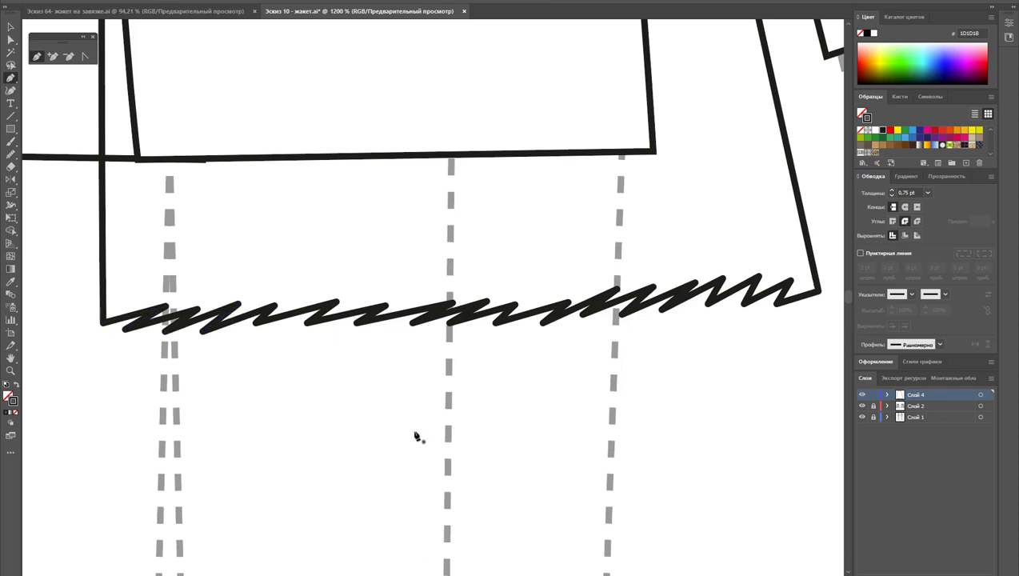
scroll(417, 436, up, 3)
Zoom out and draw a curved path from the waistband corner down to the hem corner.
ctrl+alt+click(428, 279)
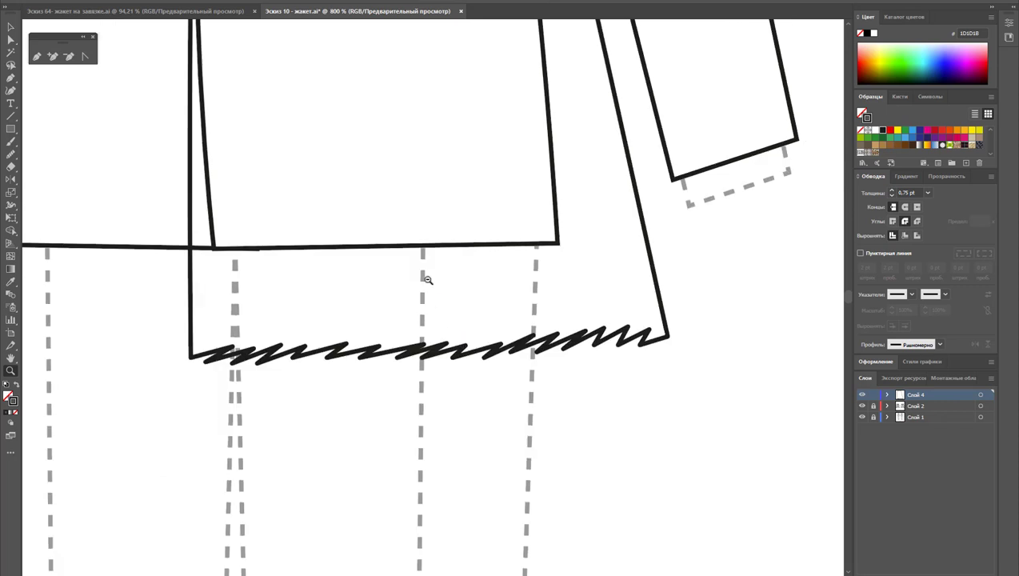
alt+click(369, 300)
scroll(349, 300, up, 2)
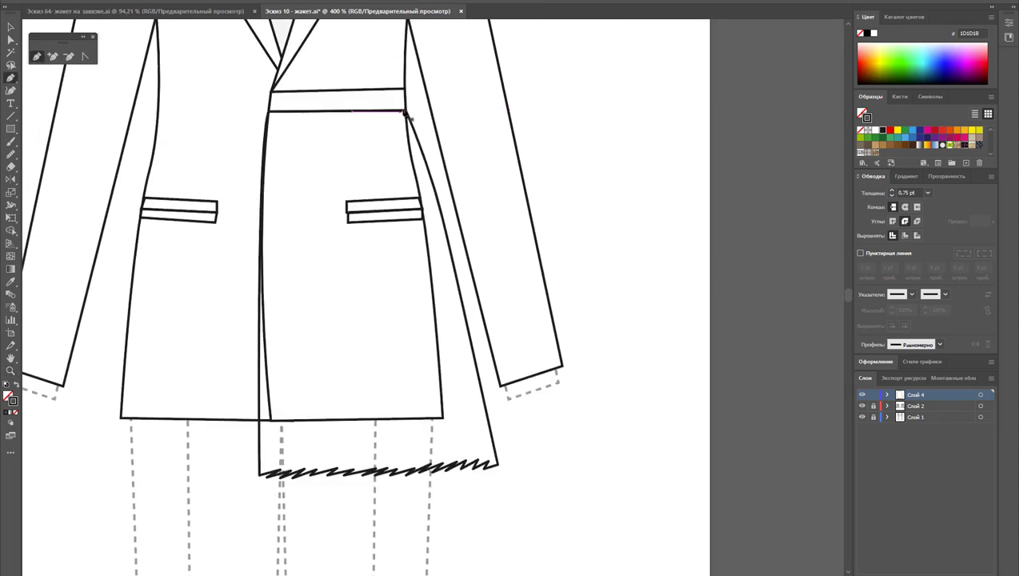
click(405, 112)
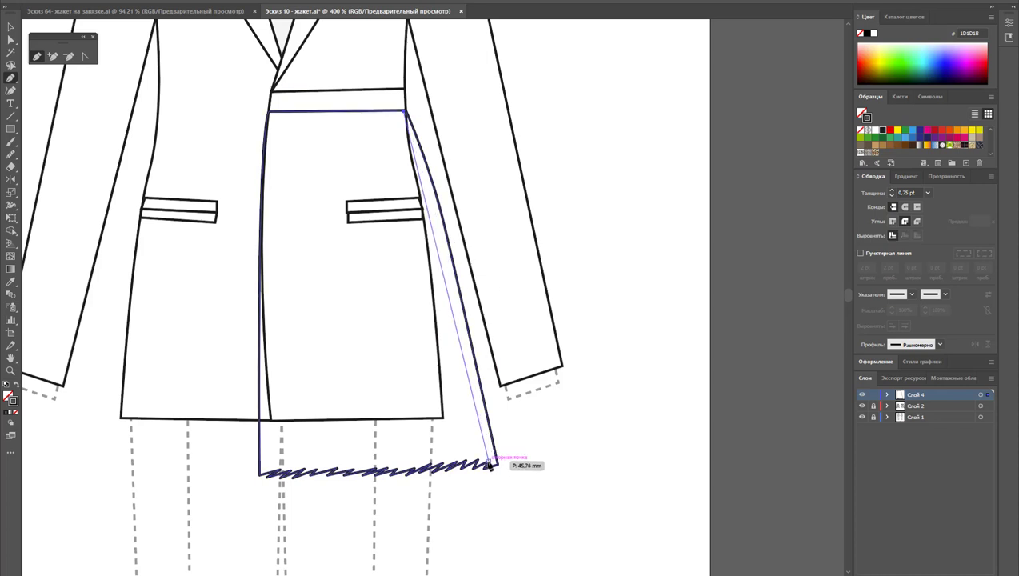
drag(488, 465, 533, 560)
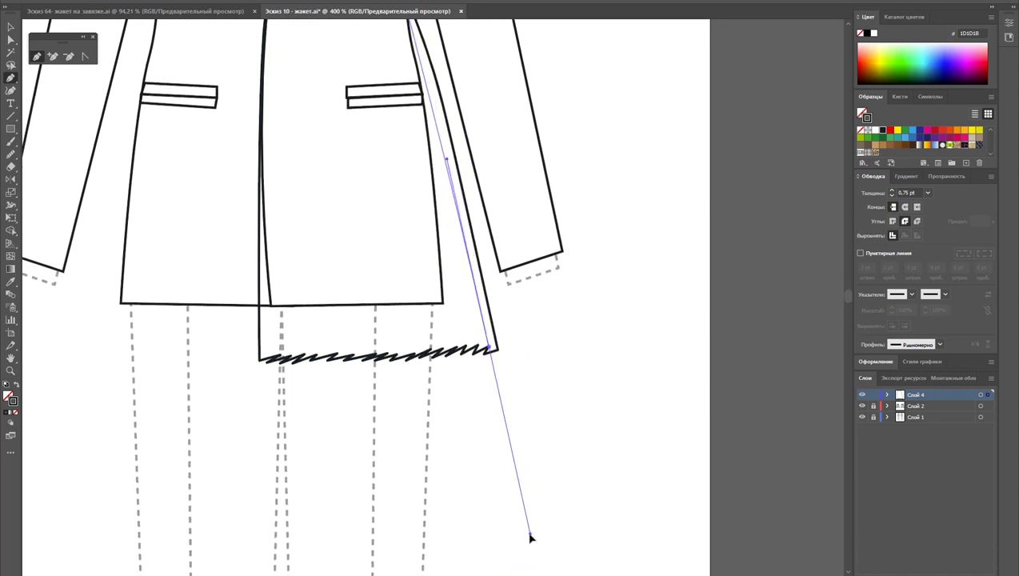
drag(532, 560, 547, 539)
scroll(576, 416, up, 3)
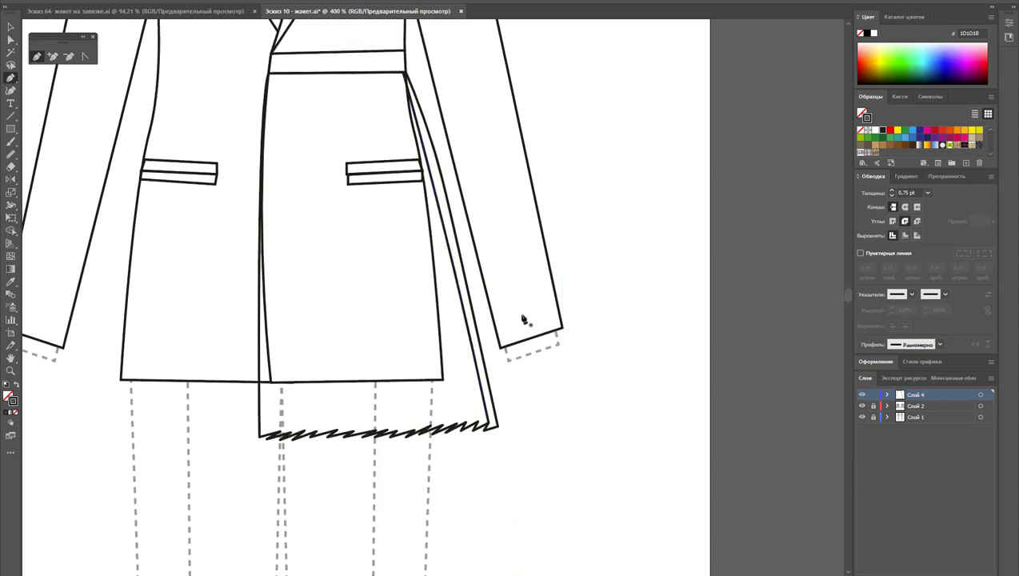
click(405, 70)
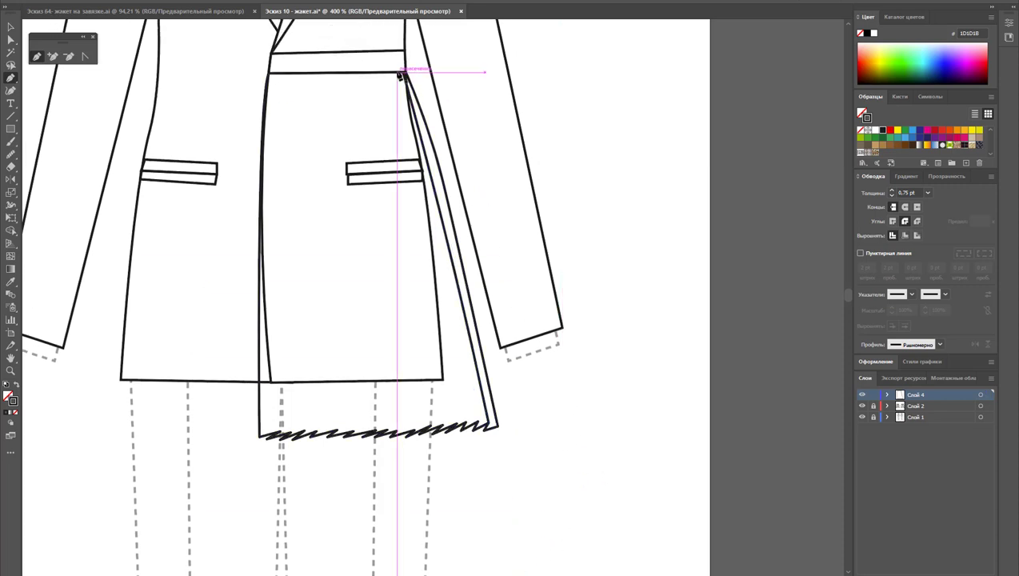
click(483, 425)
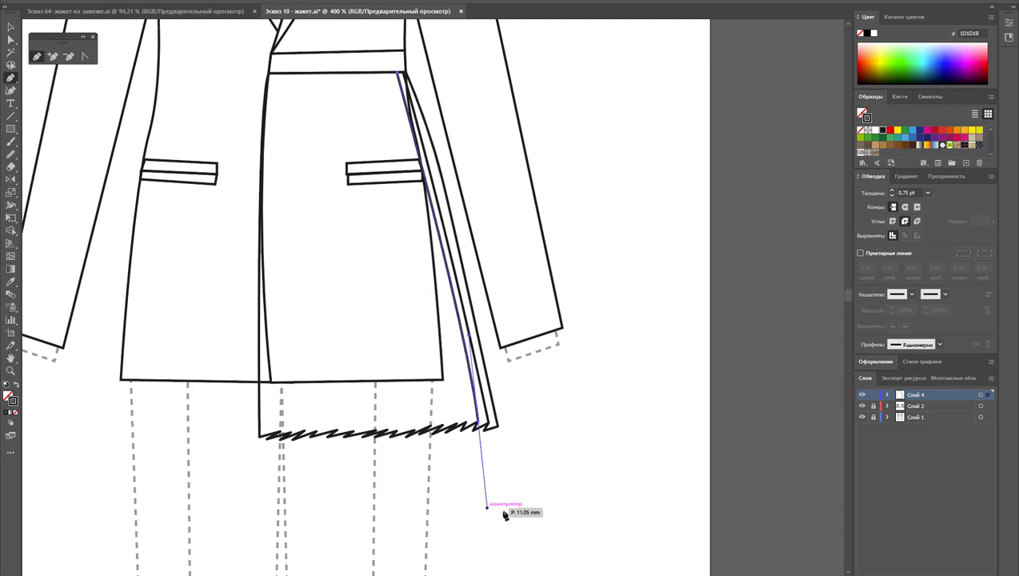
key(Escape)
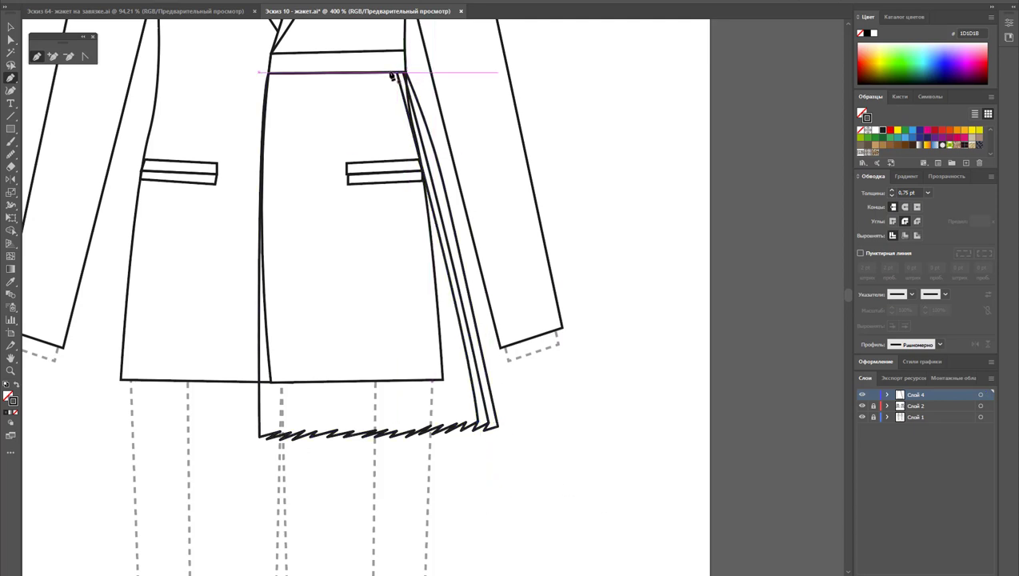
Draw two curved pleat lines from the waist seam down to the hem.
click(392, 73)
drag(468, 422, 469, 449)
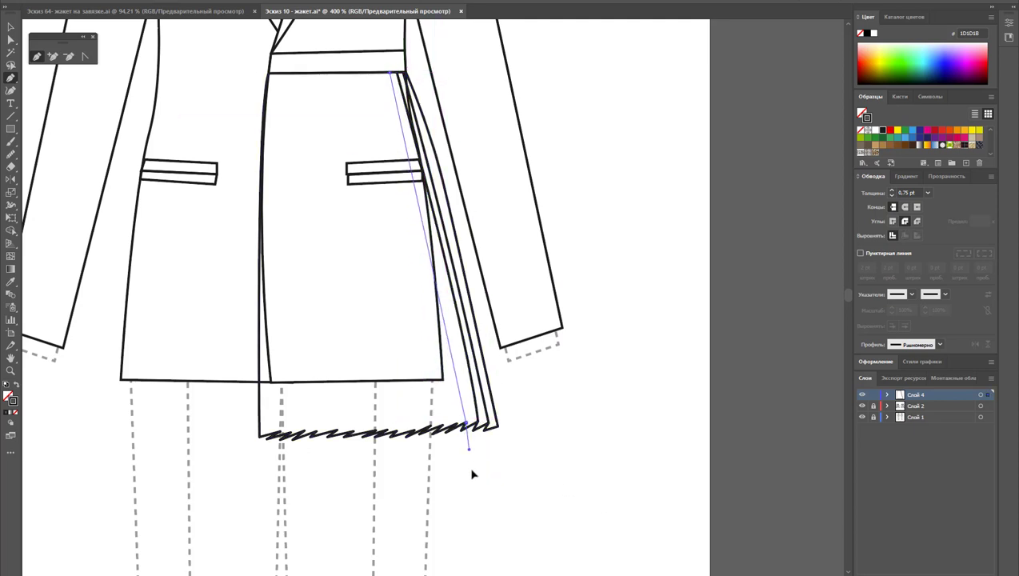
mouse_move(481, 500)
mouse_down()
mouse_move(499, 525)
mouse_move(476, 534)
mouse_up()
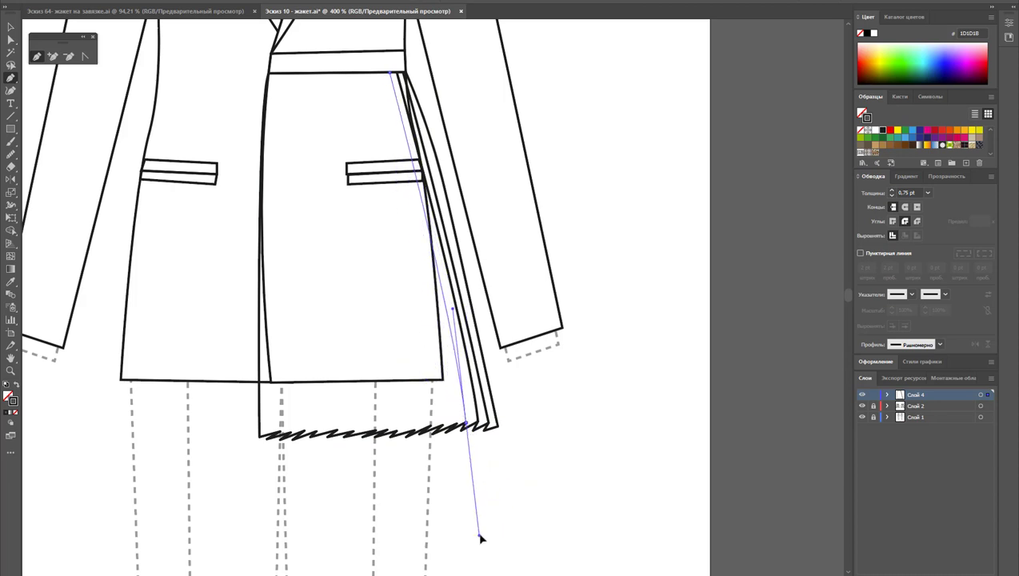
ctrl+click(532, 496)
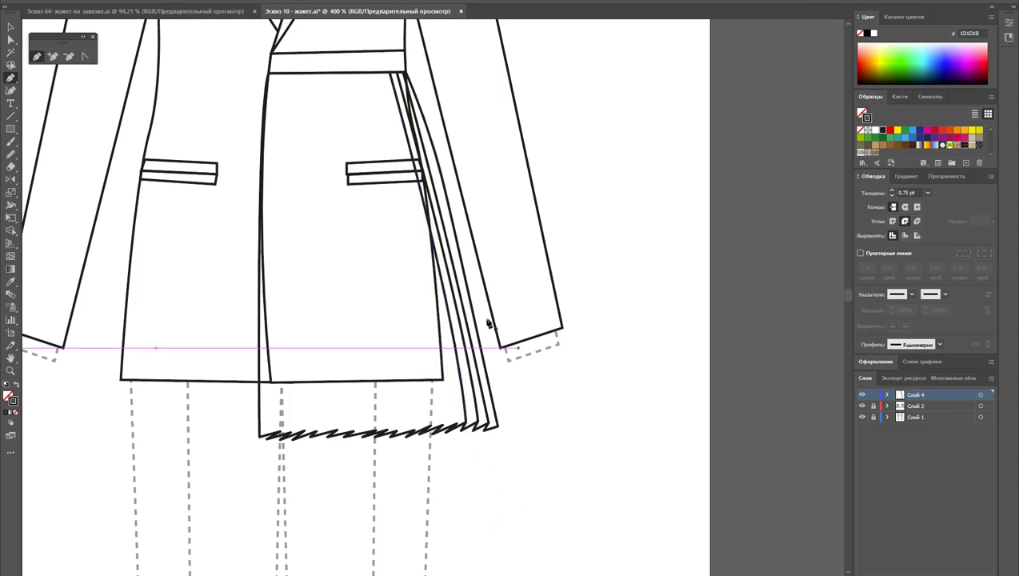
click(386, 74)
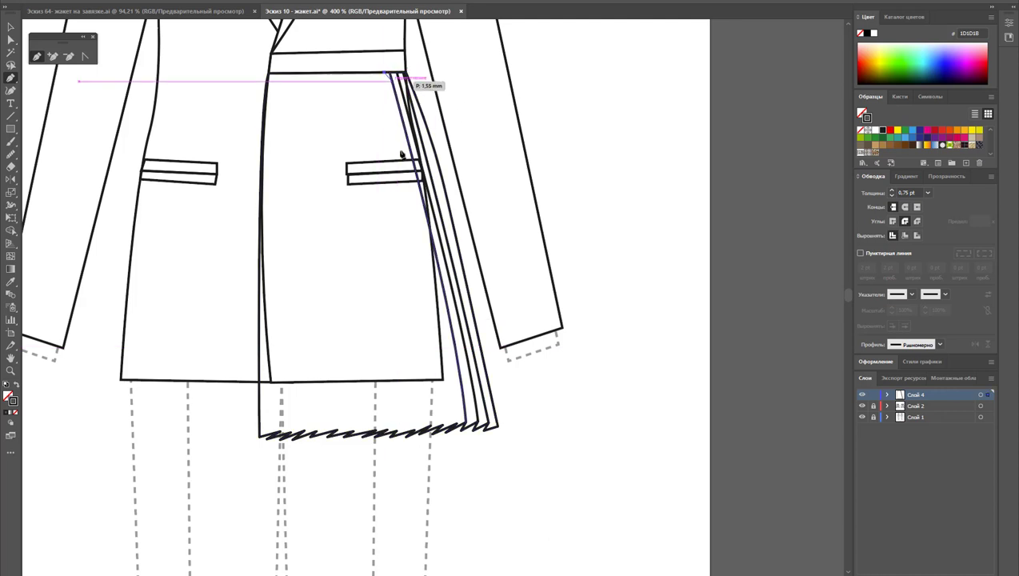
drag(455, 426, 461, 519)
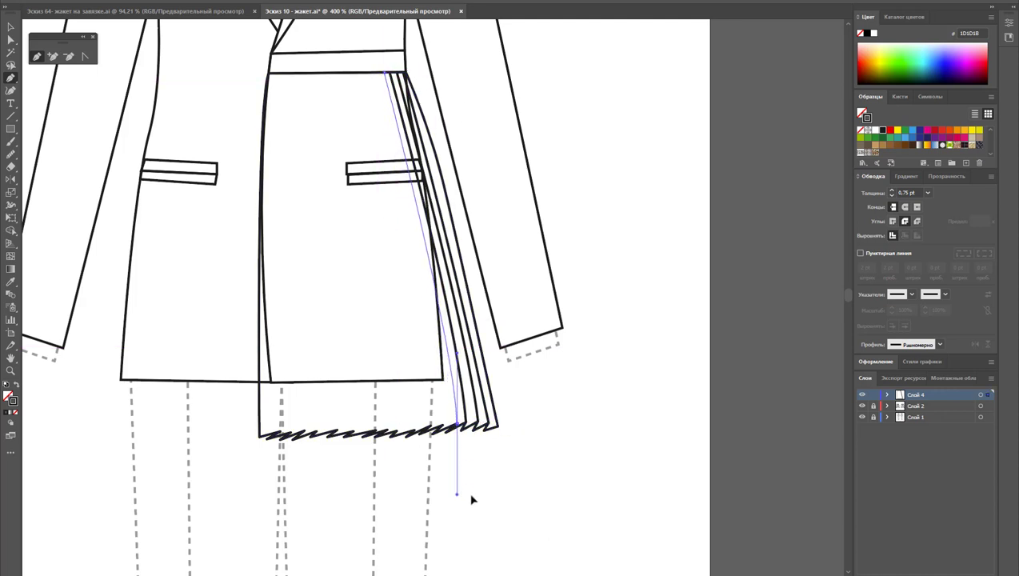
ctrl+click(545, 503)
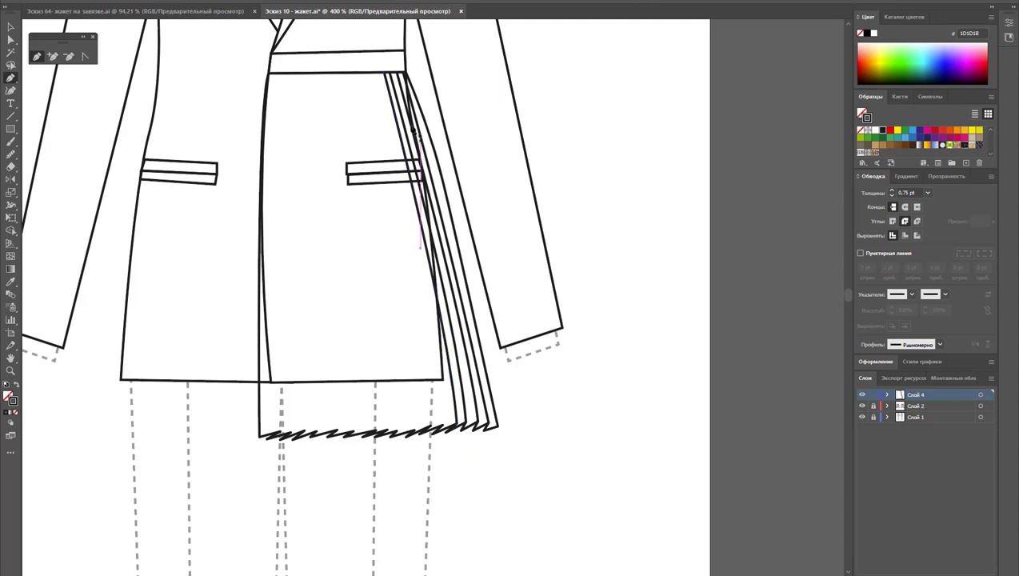
Add three more curved pleat lines fanning from the waist seam to the hem.
click(382, 75)
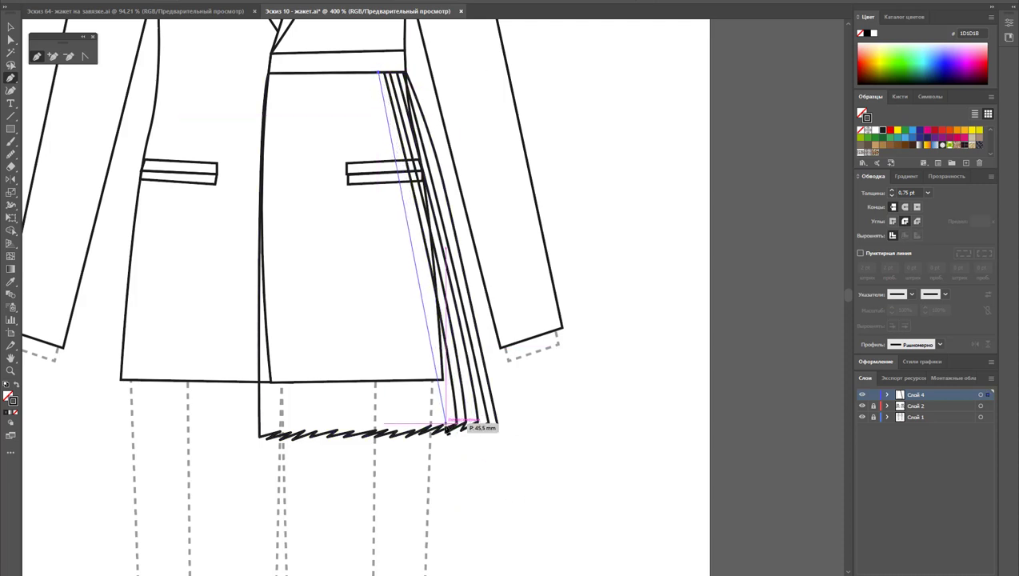
click(440, 424)
click(445, 516)
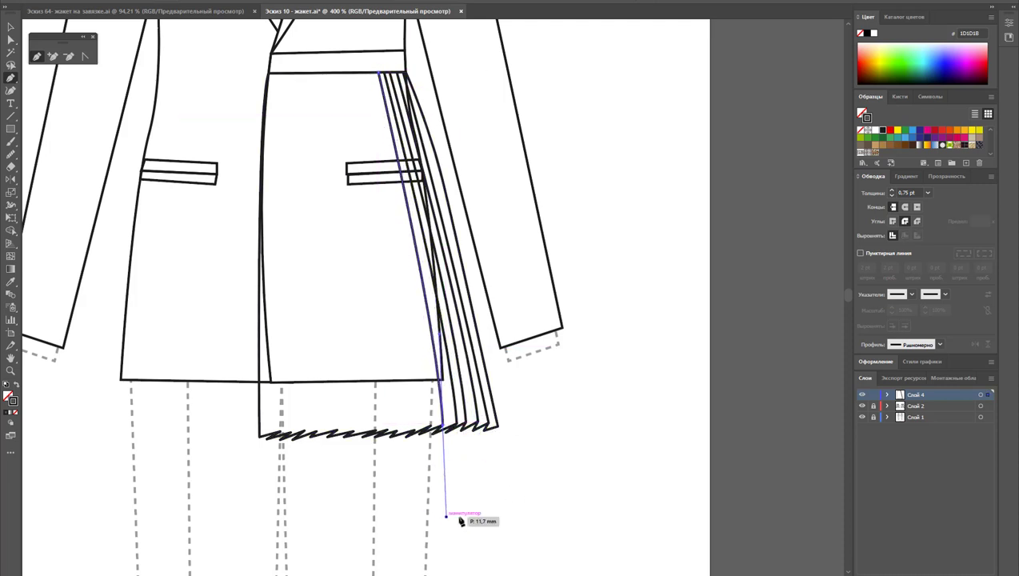
ctrl+click(559, 513)
click(374, 74)
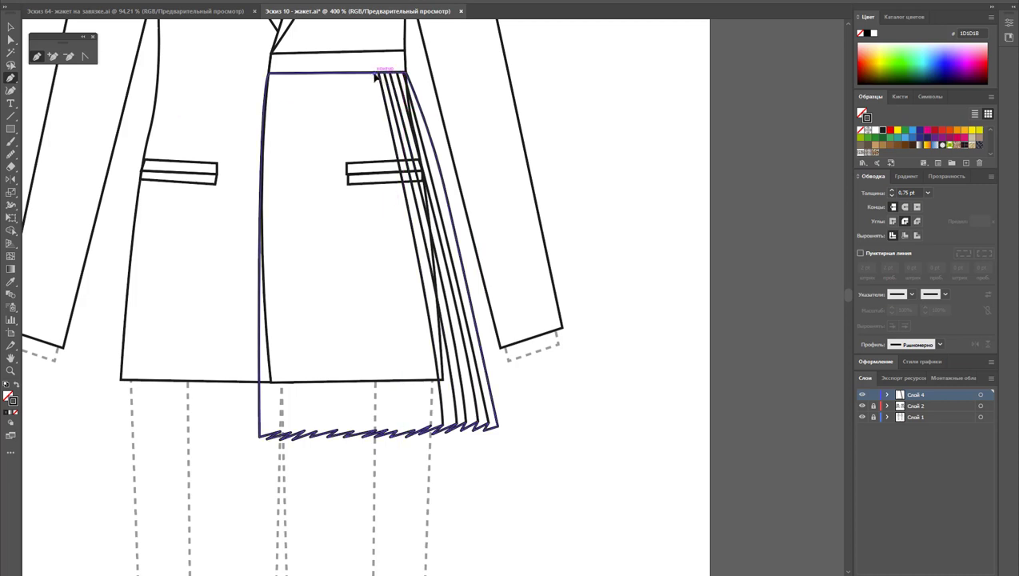
drag(430, 353, 434, 424)
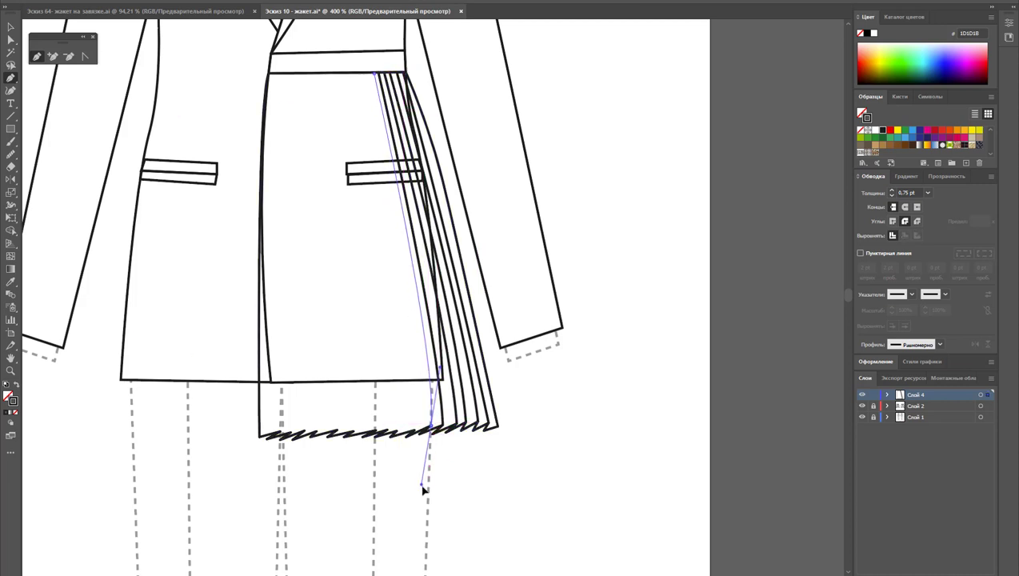
ctrl+click(523, 503)
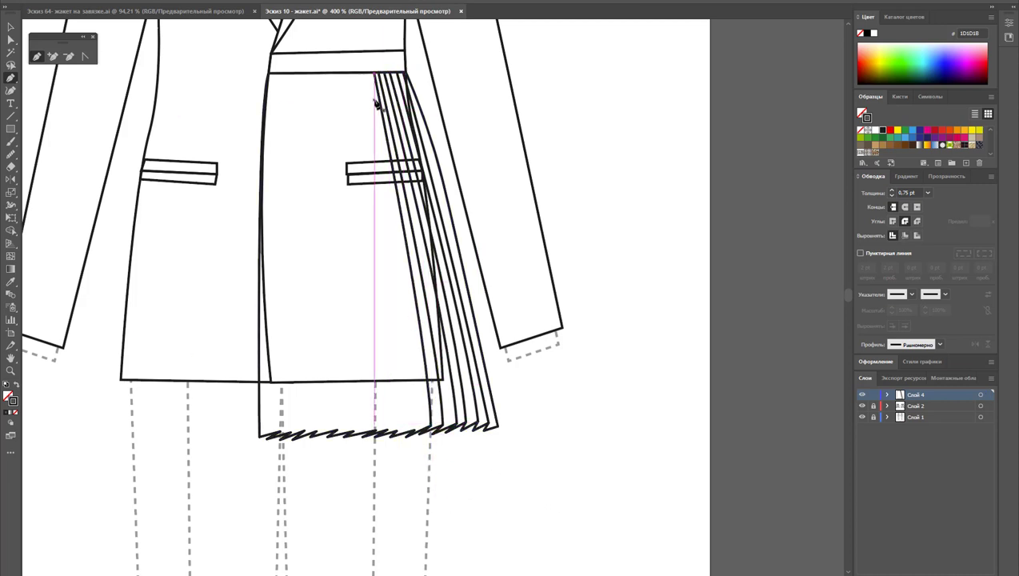
ctrl+click(405, 159)
ctrl+click(367, 75)
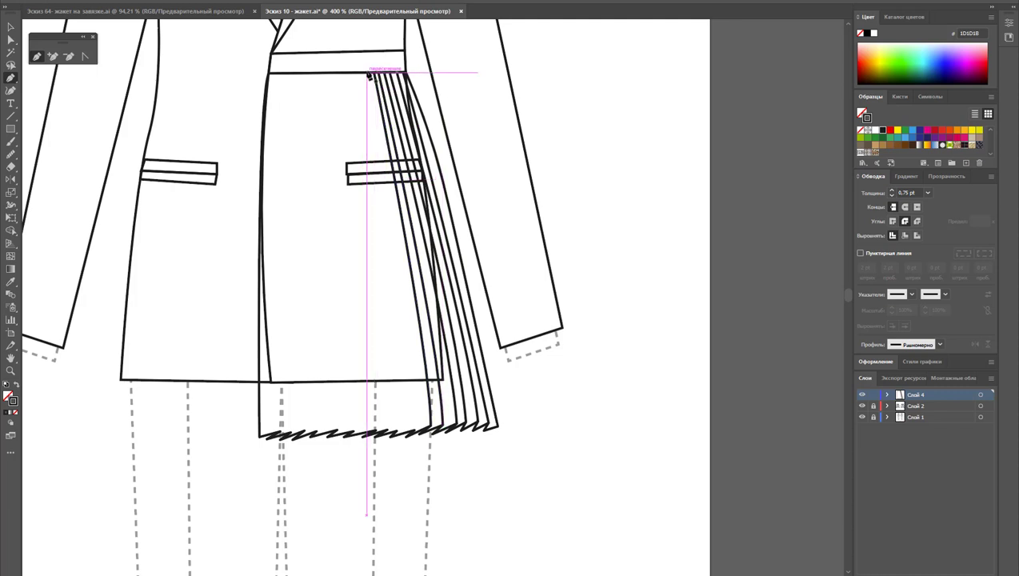
click(367, 74)
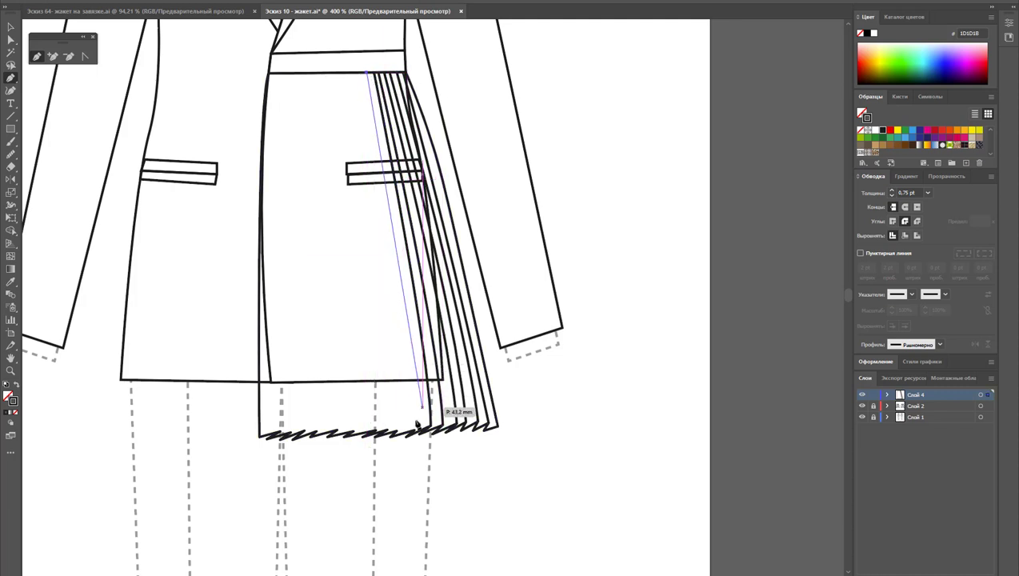
drag(415, 432, 415, 537)
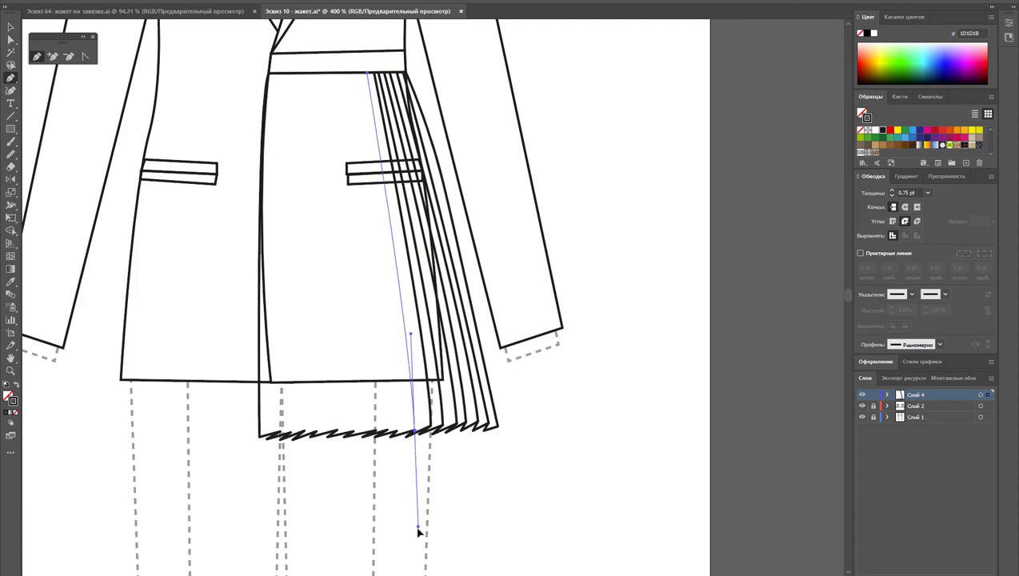
ctrl+click(516, 530)
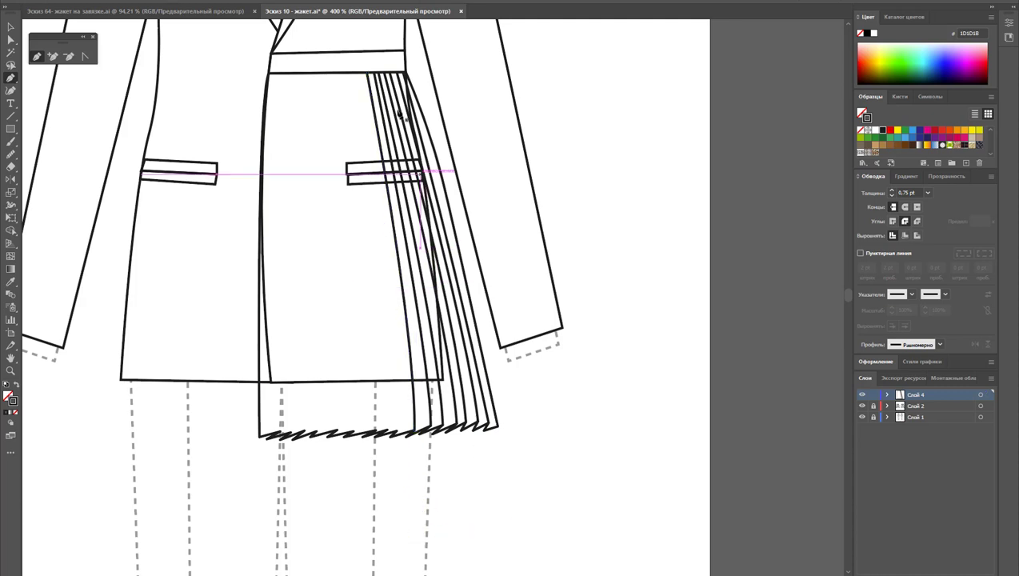
Draw one more pleat line, deselect, and undo an unfinished extra pleat.
click(361, 73)
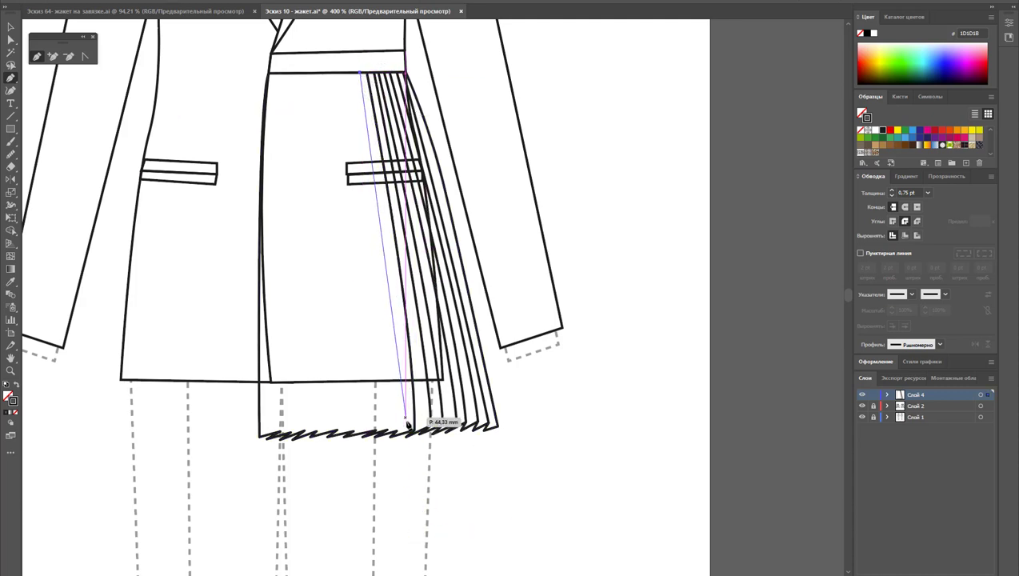
mouse_move(394, 433)
mouse_down()
mouse_move(394, 572)
mouse_move(399, 541)
mouse_up()
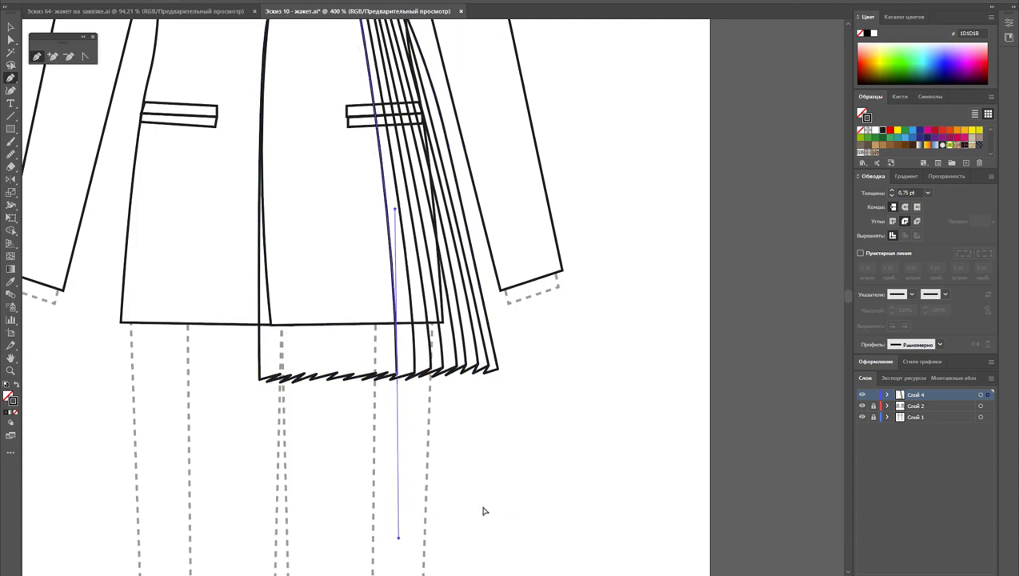
scroll(480, 487, up, 3)
key(ctrl+shift+a)
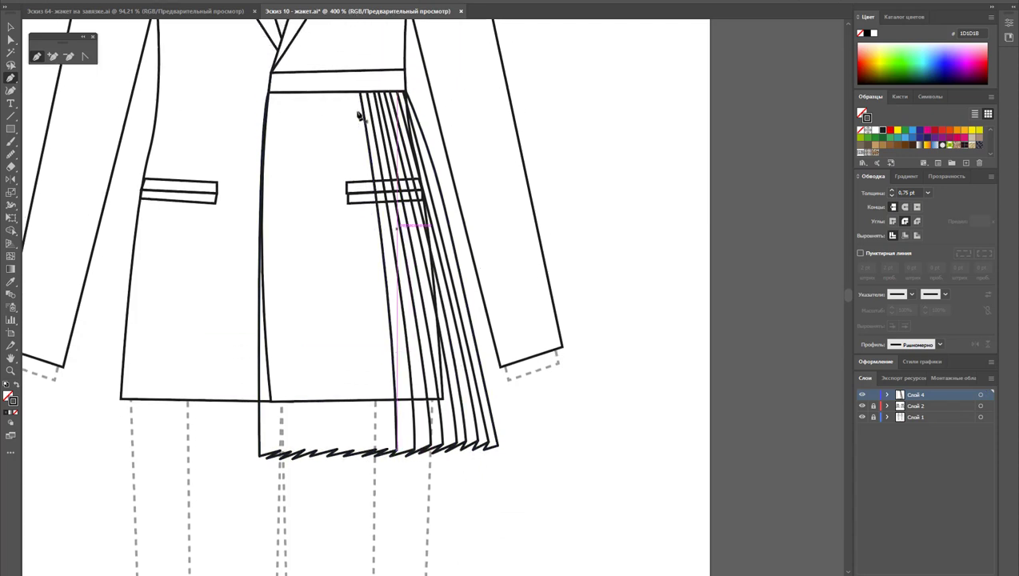
click(356, 94)
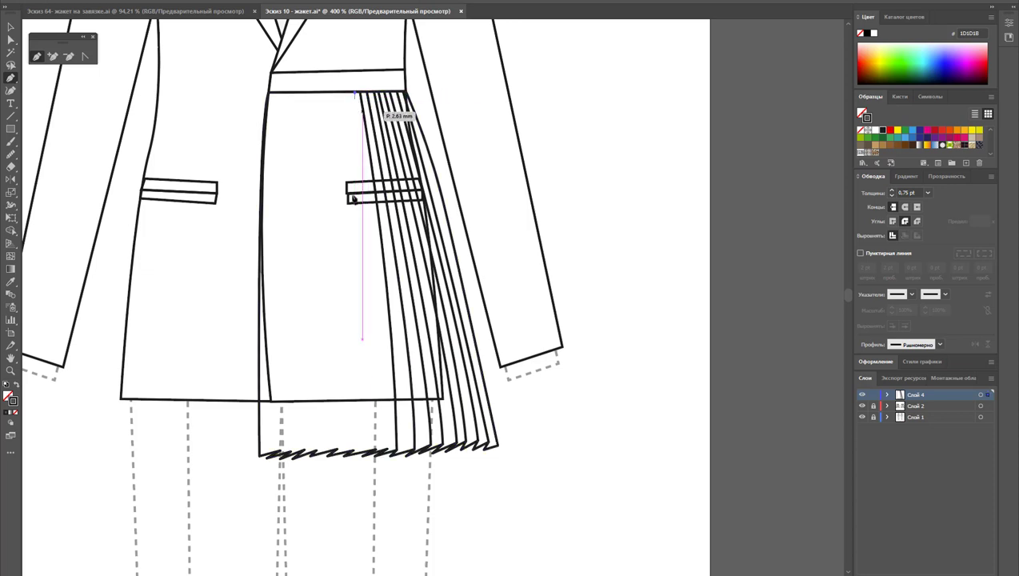
mouse_move(387, 449)
mouse_down()
mouse_move(385, 512)
mouse_move(482, 466)
mouse_up()
key(ctrl+z)
Draw three more pleat lines from the waist seam to the hem on the left.
scroll(354, 145, up, 1)
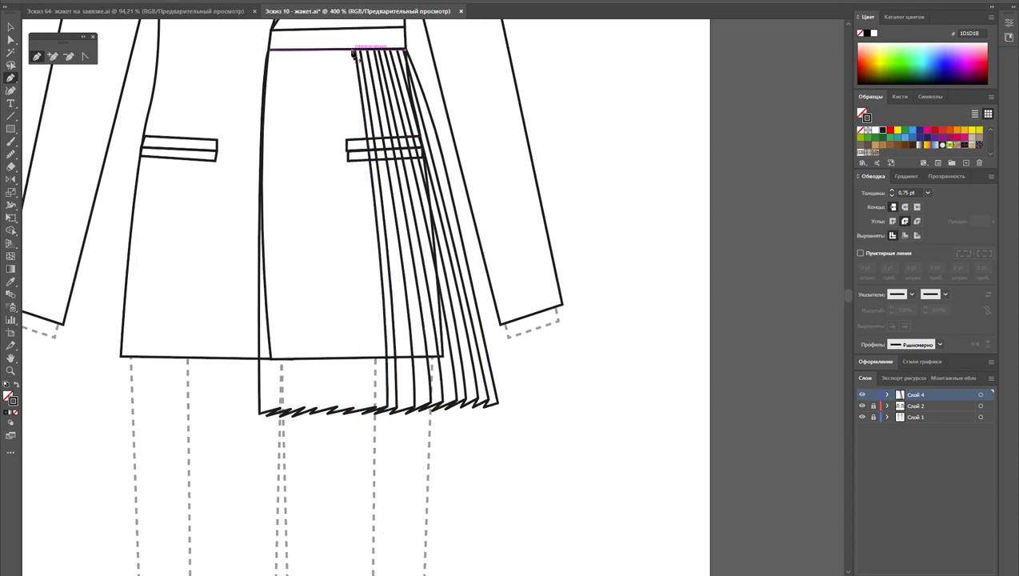
click(348, 50)
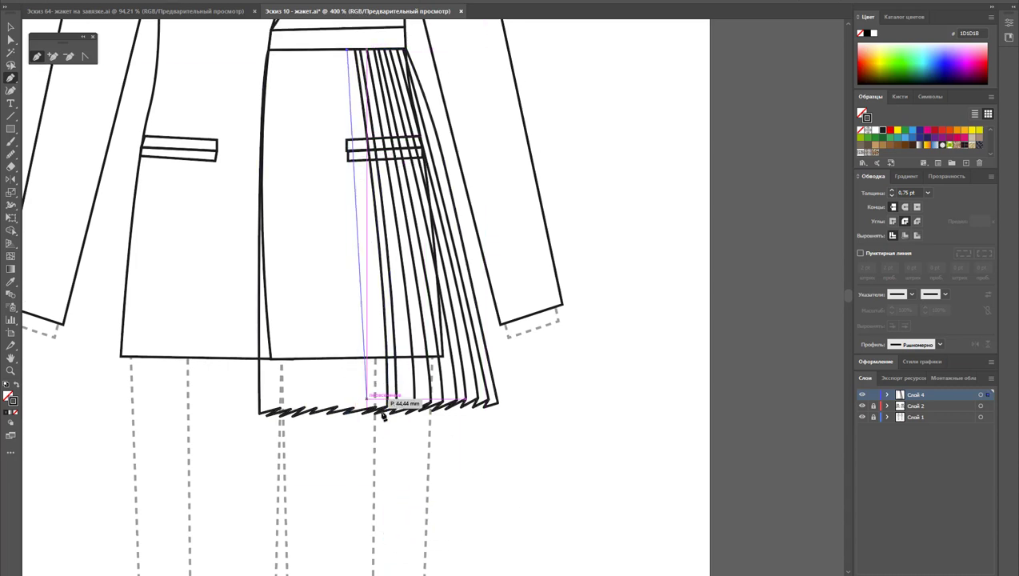
drag(375, 409, 376, 560)
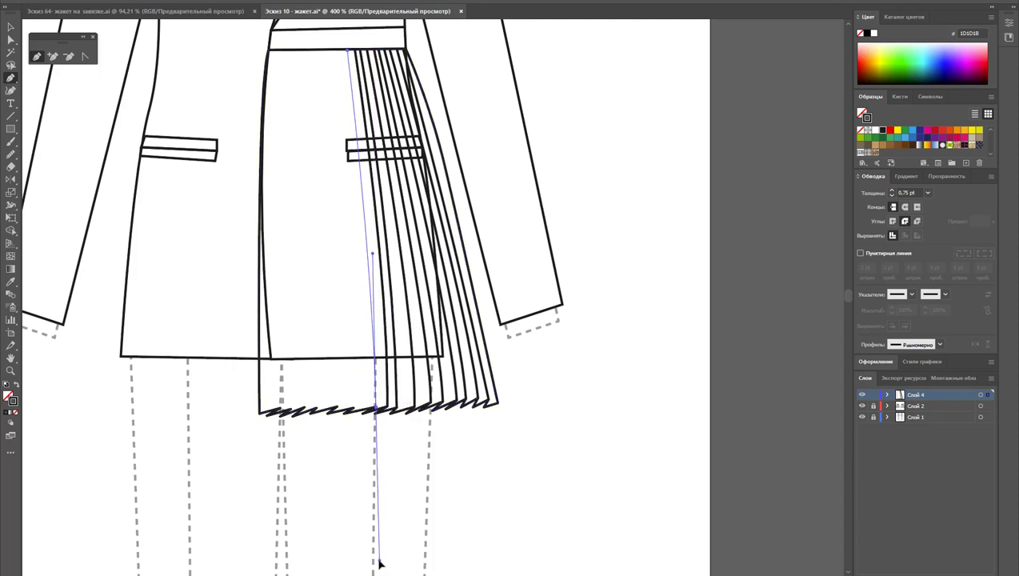
key(Escape)
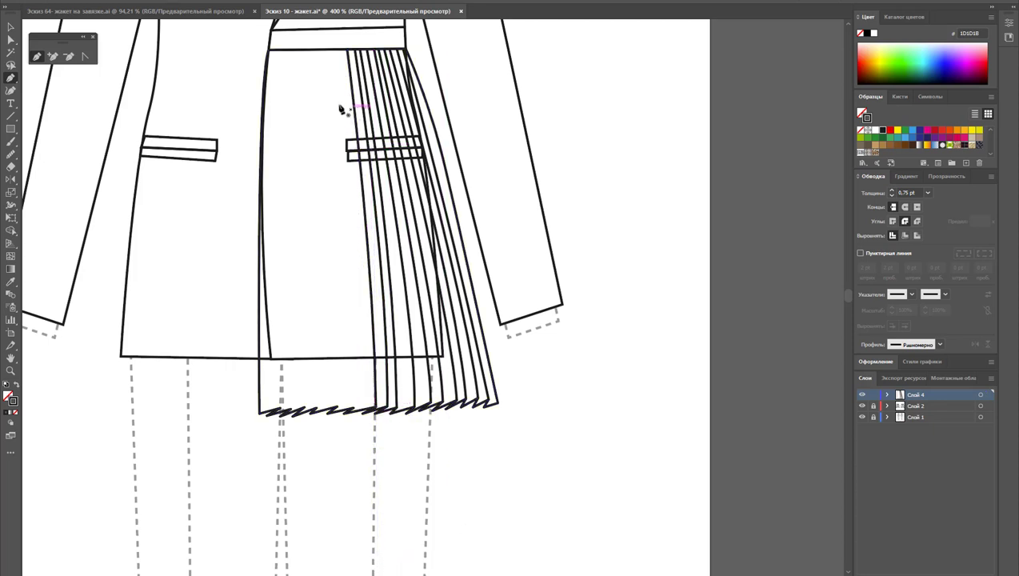
click(341, 50)
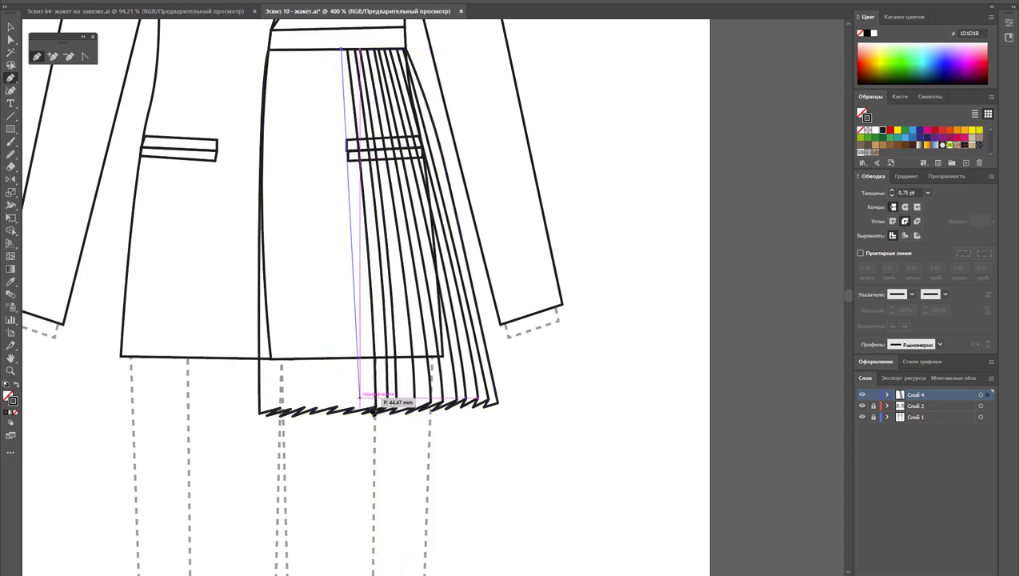
drag(353, 410, 351, 517)
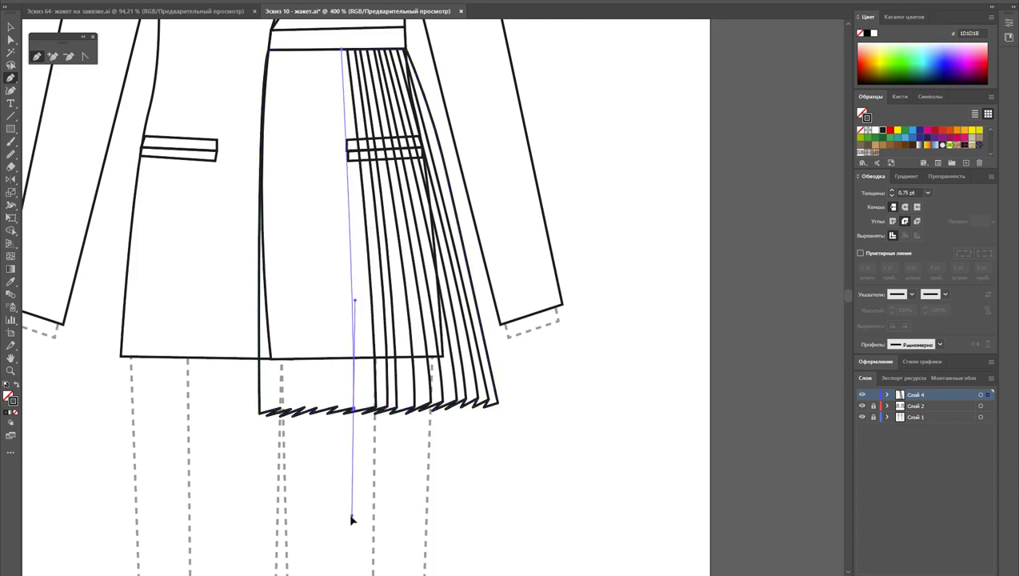
key(Escape)
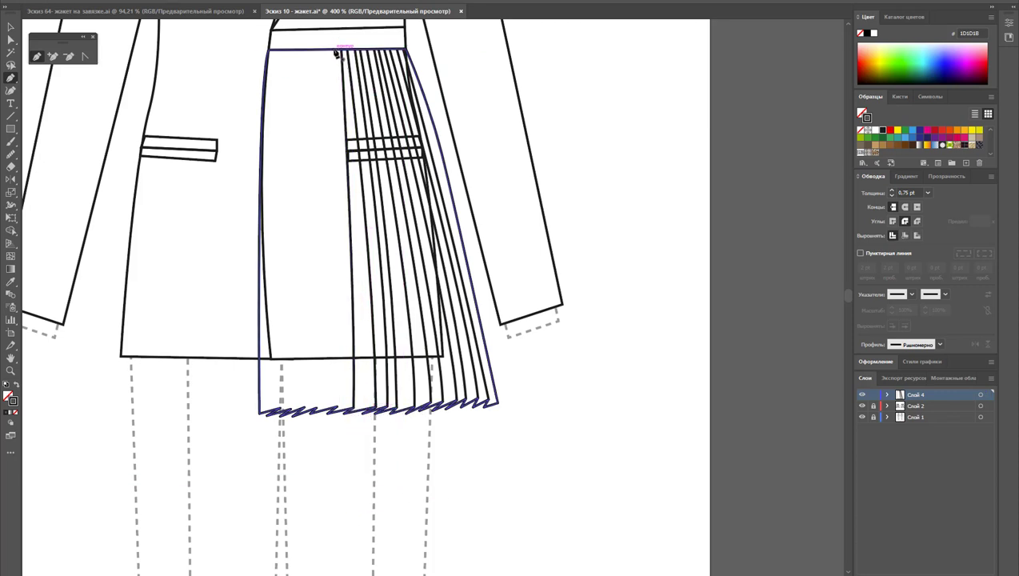
click(333, 49)
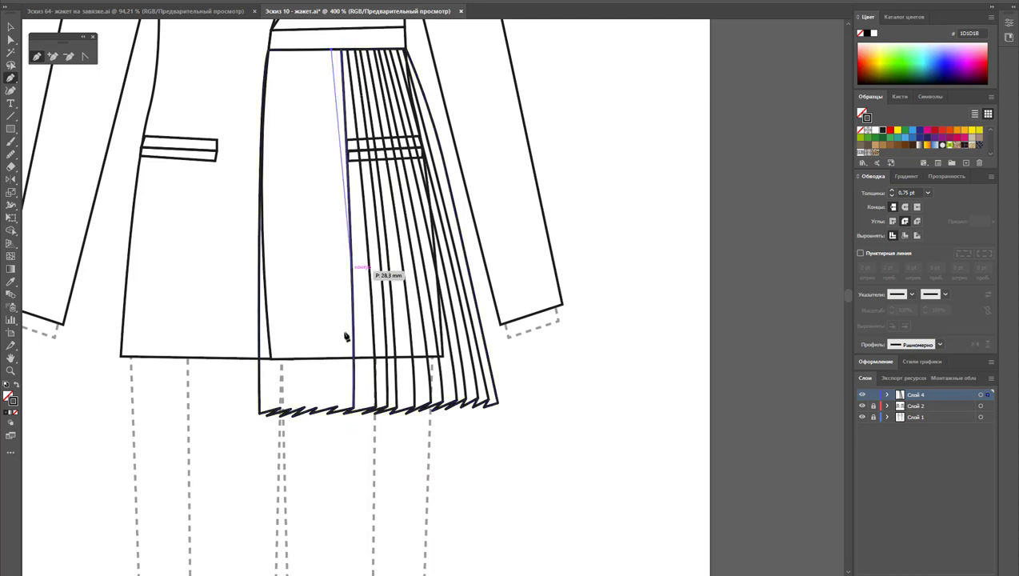
click(337, 408)
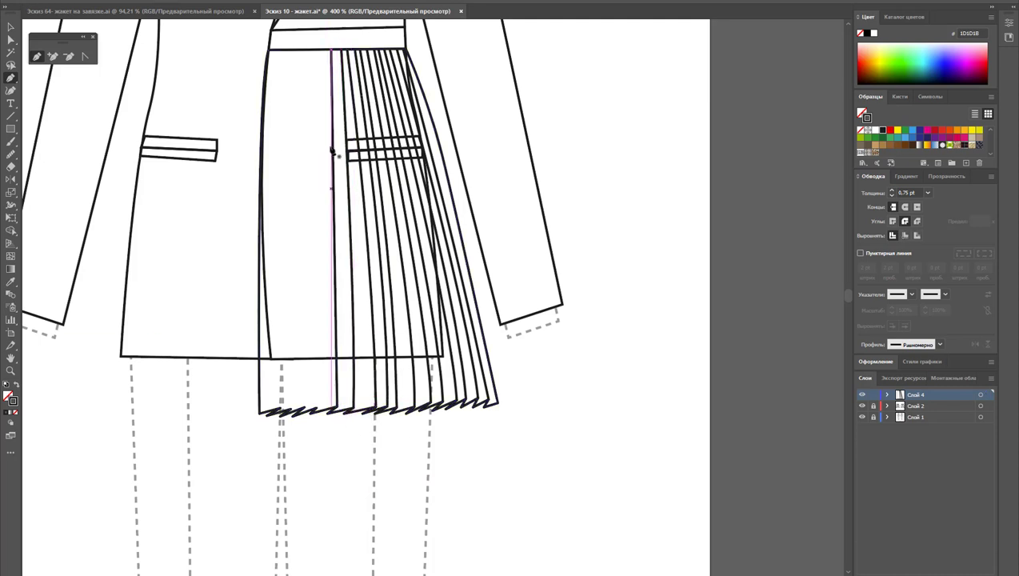
key(Escape)
Add four further straight vertical pleat lines from the waist seam to the hem.
click(320, 50)
click(317, 410)
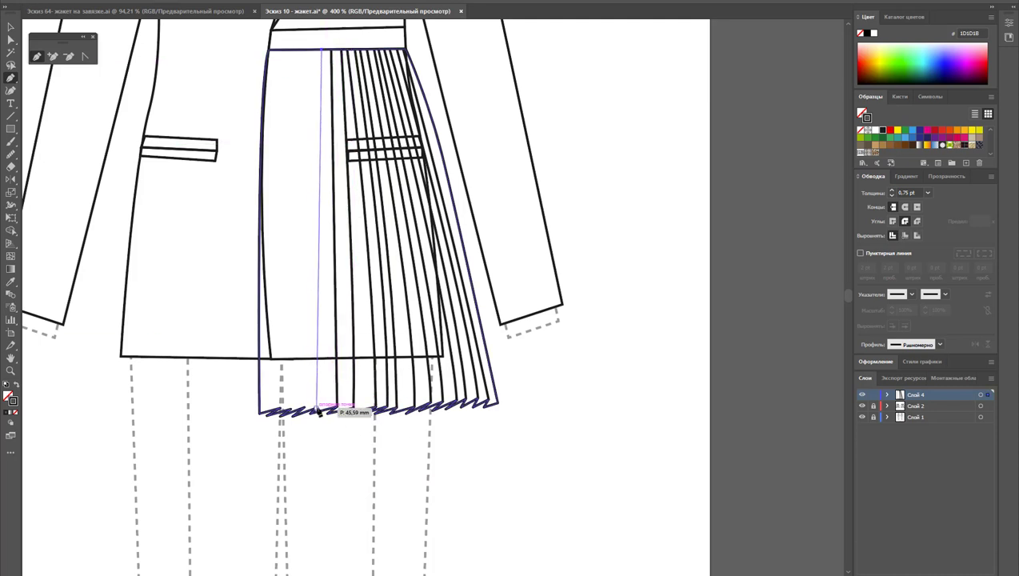
key(Escape)
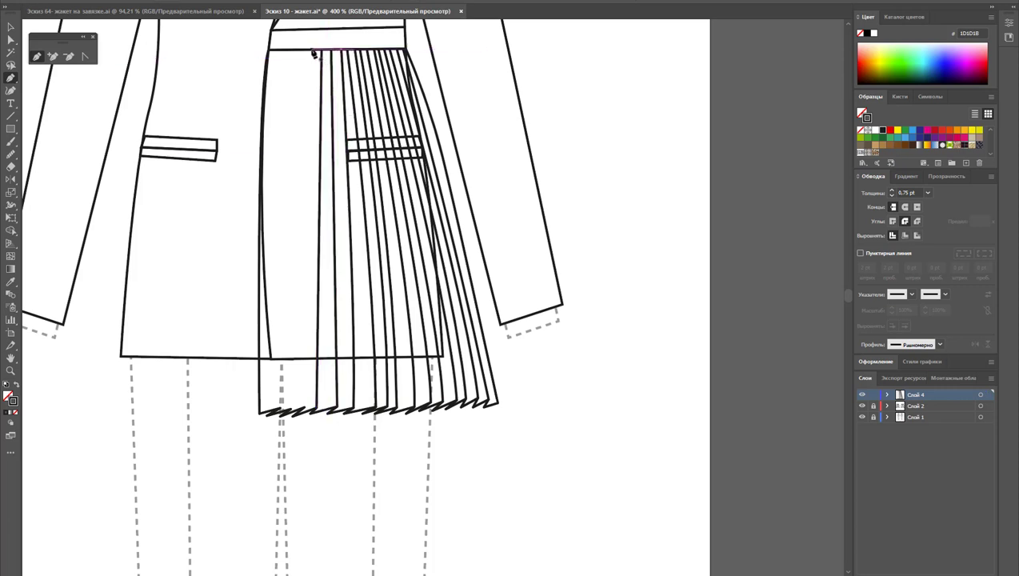
click(308, 49)
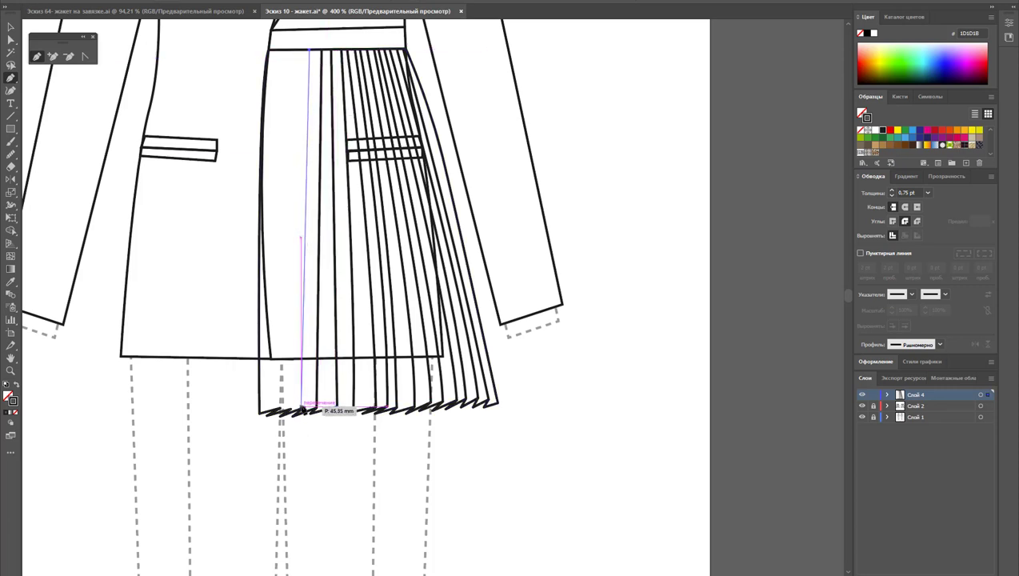
click(305, 410)
key(Escape)
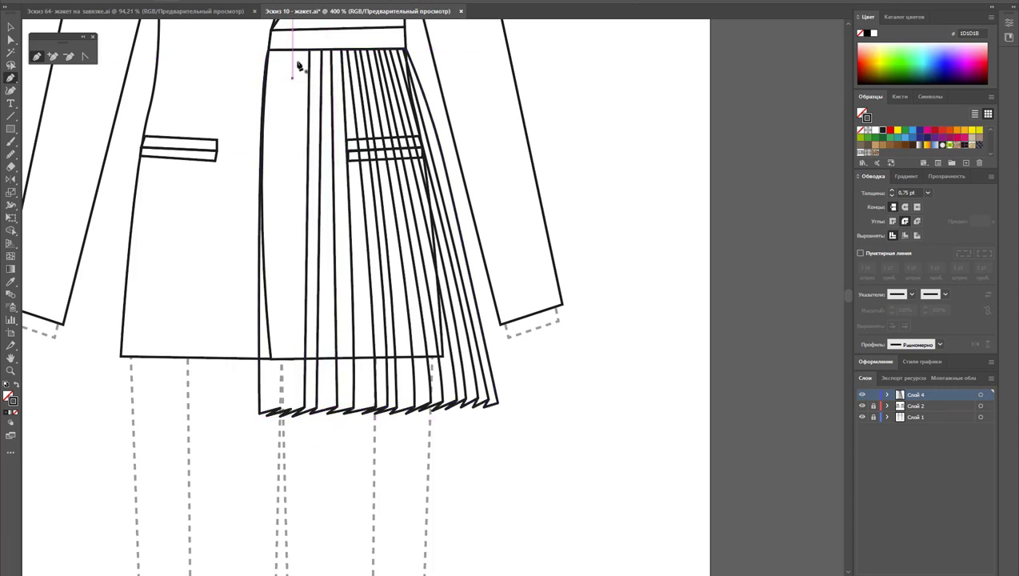
click(298, 51)
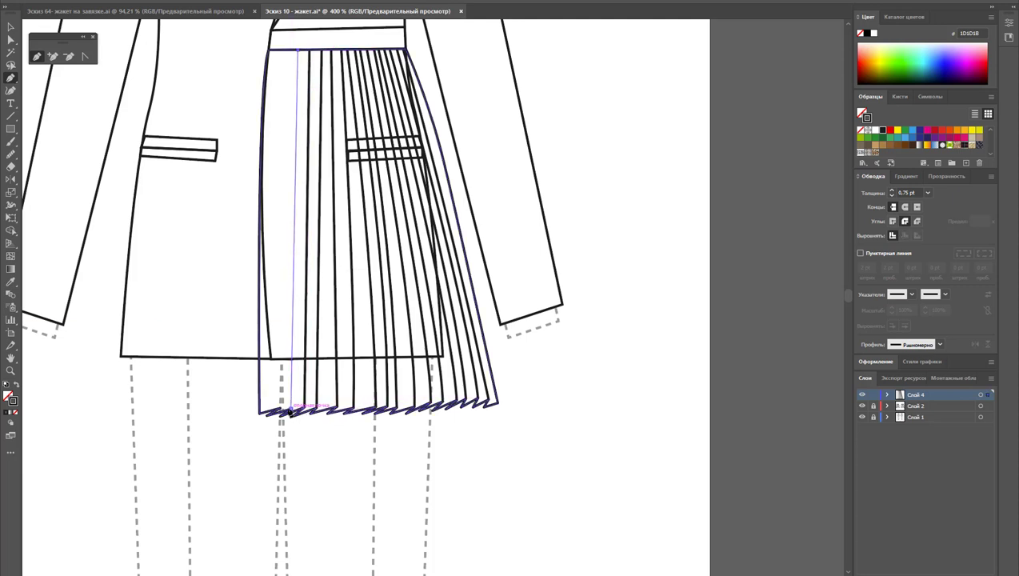
click(294, 440)
click(282, 50)
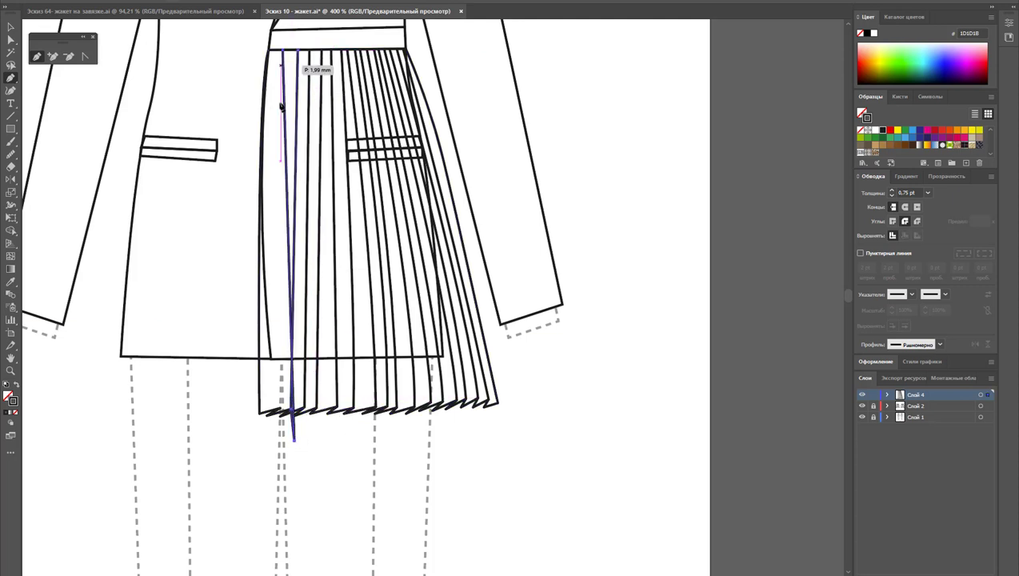
click(279, 409)
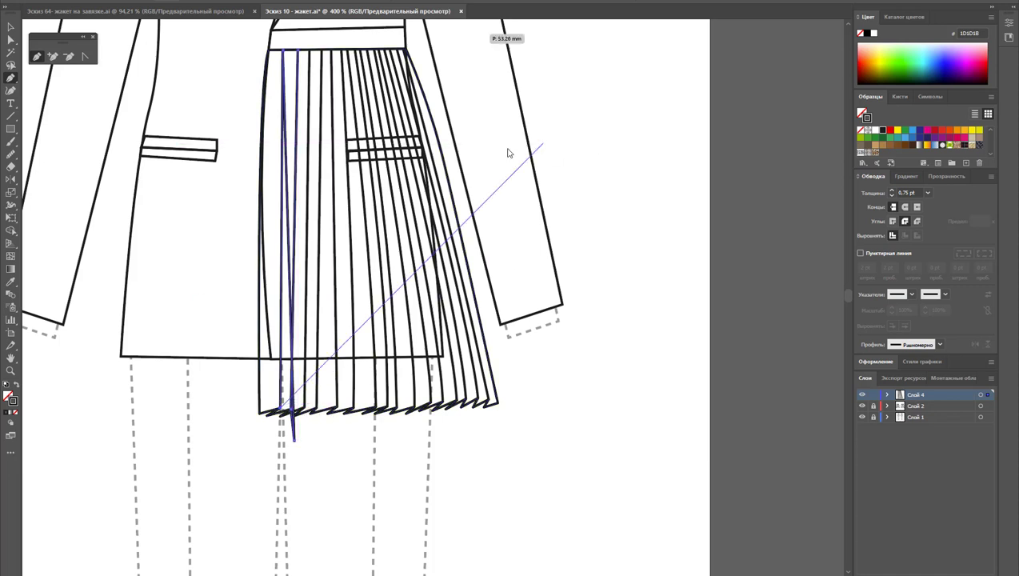
key(Escape)
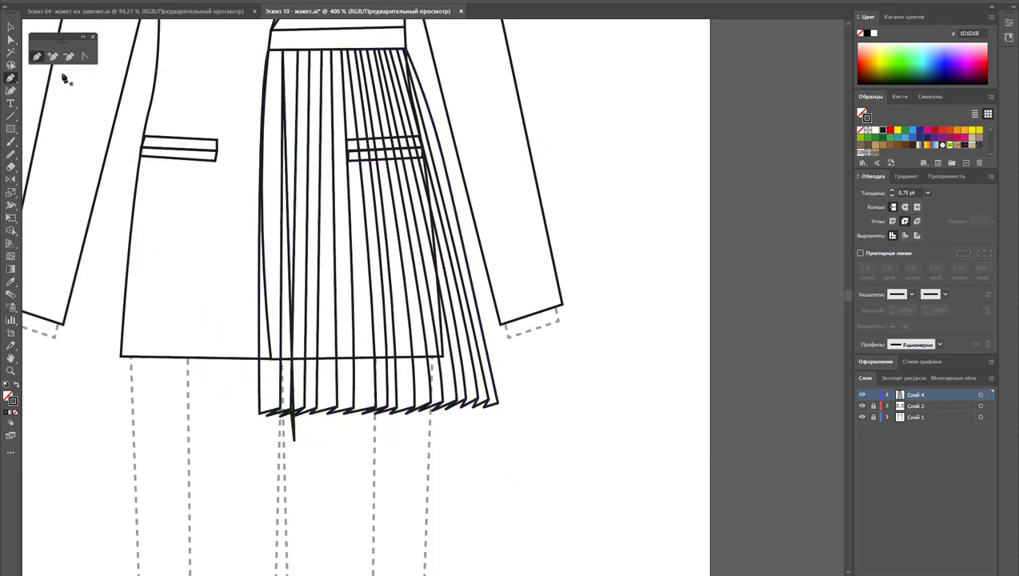
Undo stray segments and redraw the leftmost vertical pleat line from top seam to hem.
key(ctrl+z)
click(281, 412)
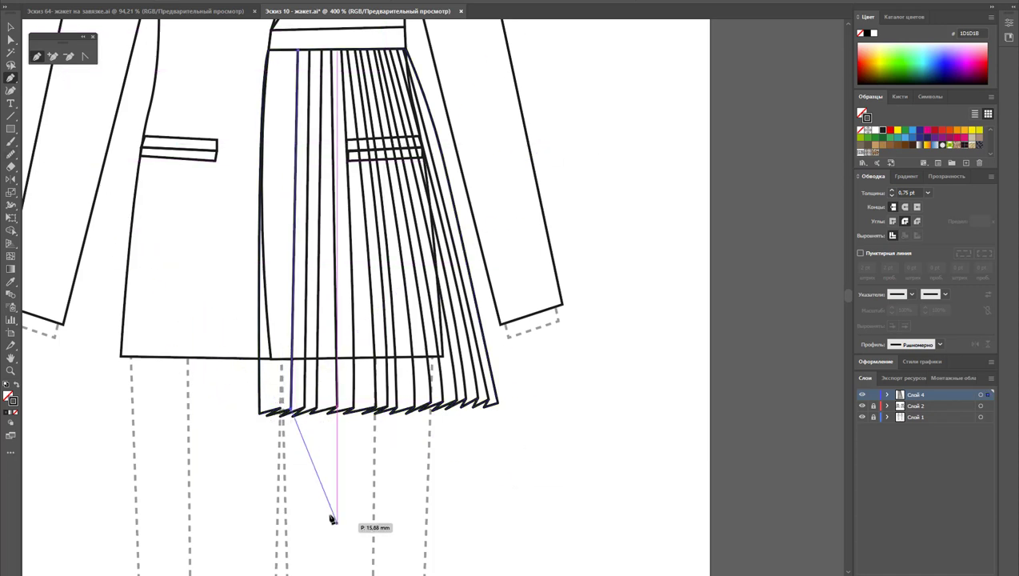
click(333, 516)
key(ctrl+z)
ctrl+click(355, 512)
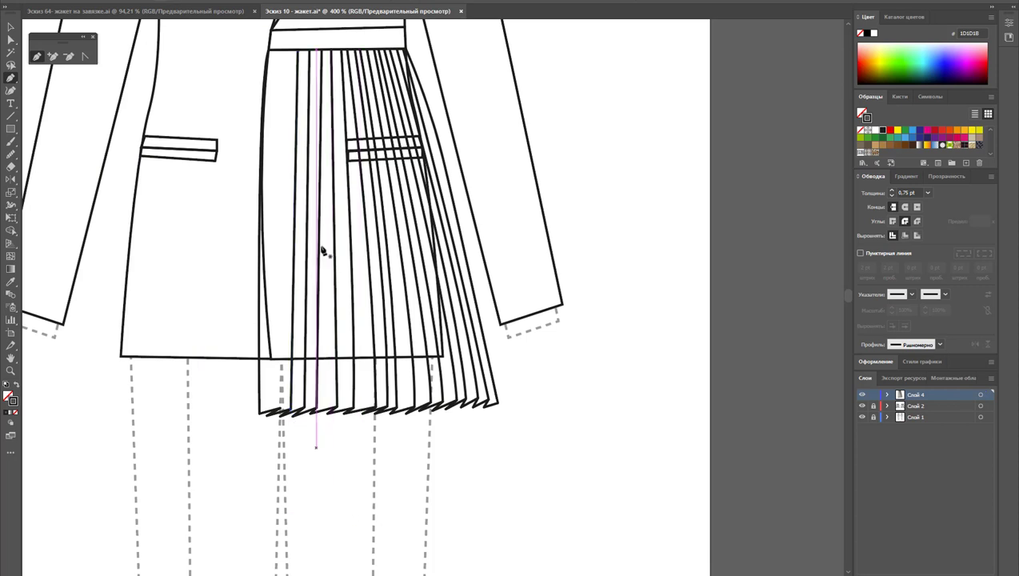
click(281, 53)
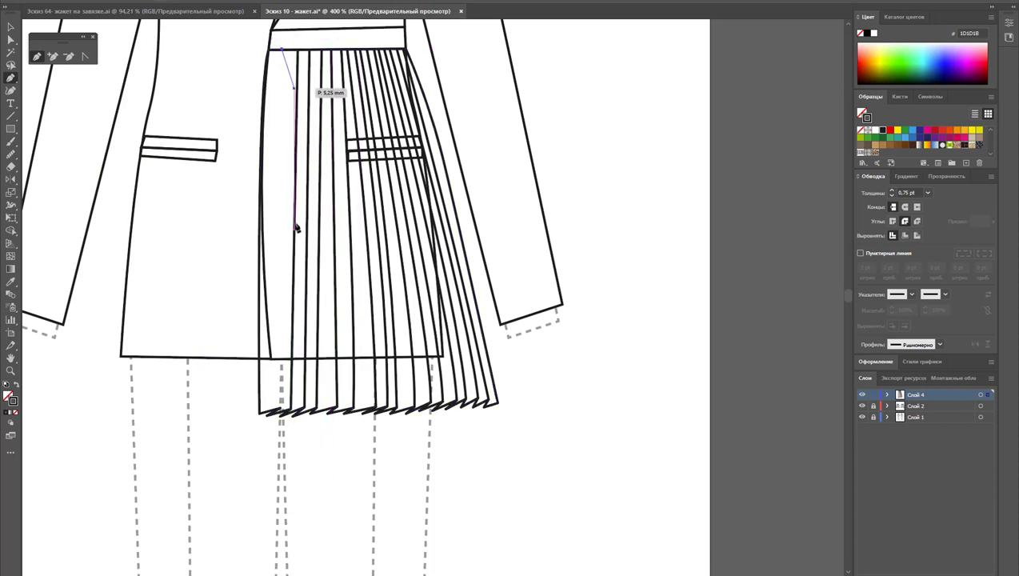
click(281, 413)
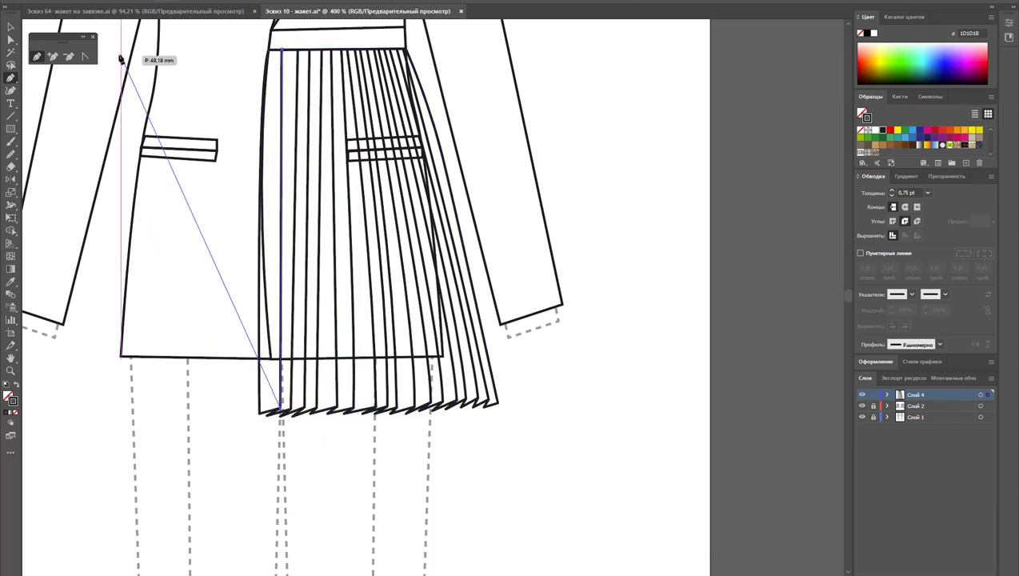
ctrl+click(364, 485)
Select the pleat lines, thin their stroke to 0.25 pt, and group them.
key(v)
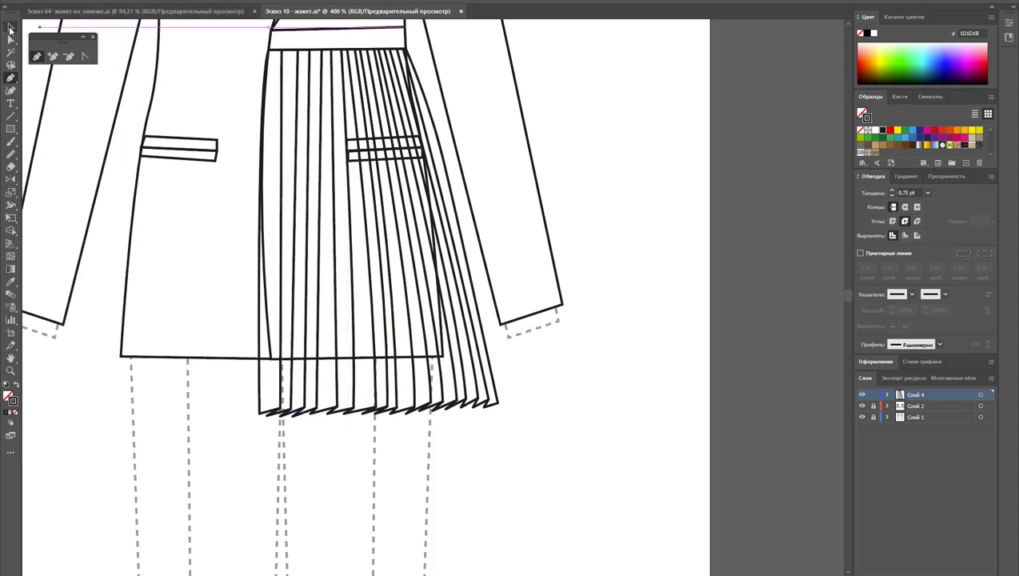
drag(297, 365, 232, 362)
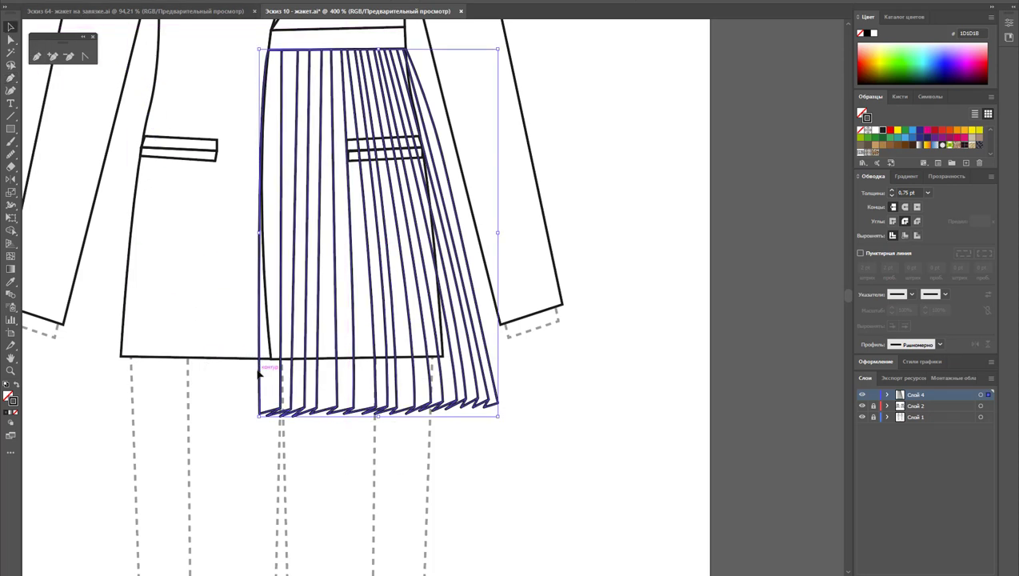
shift+click(260, 375)
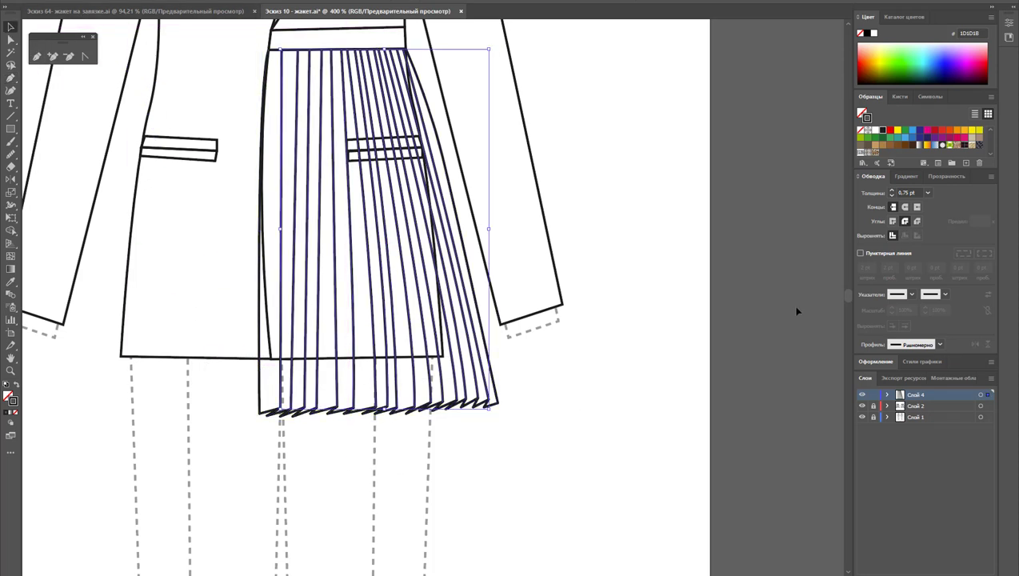
click(927, 192)
click(932, 214)
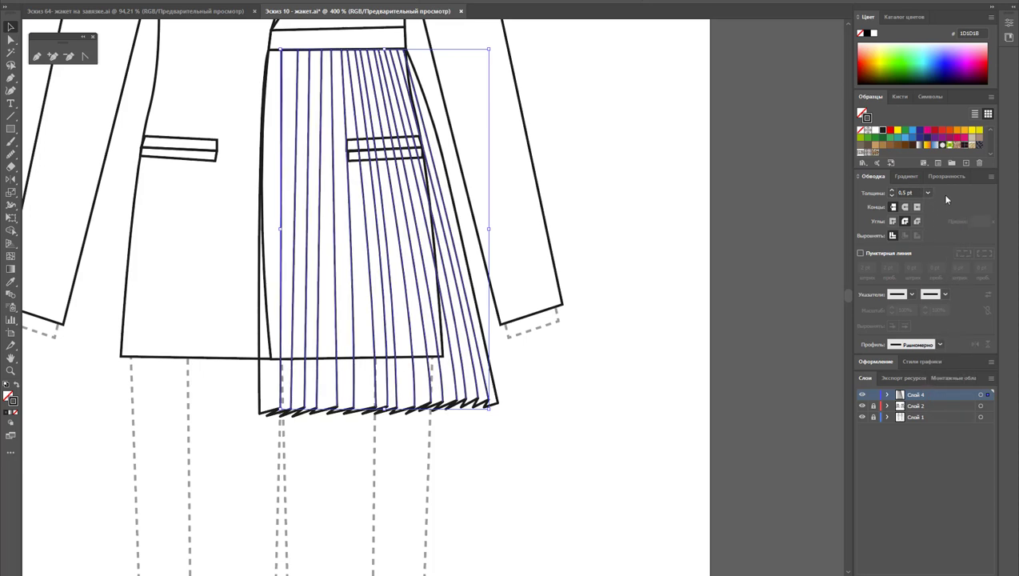
click(927, 192)
right_click(318, 278)
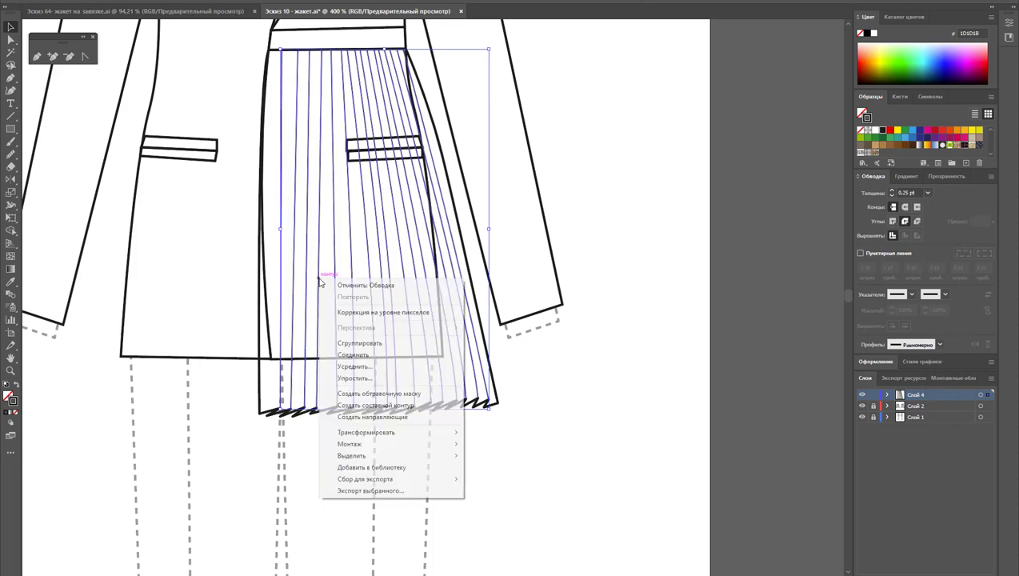
click(359, 342)
click(608, 455)
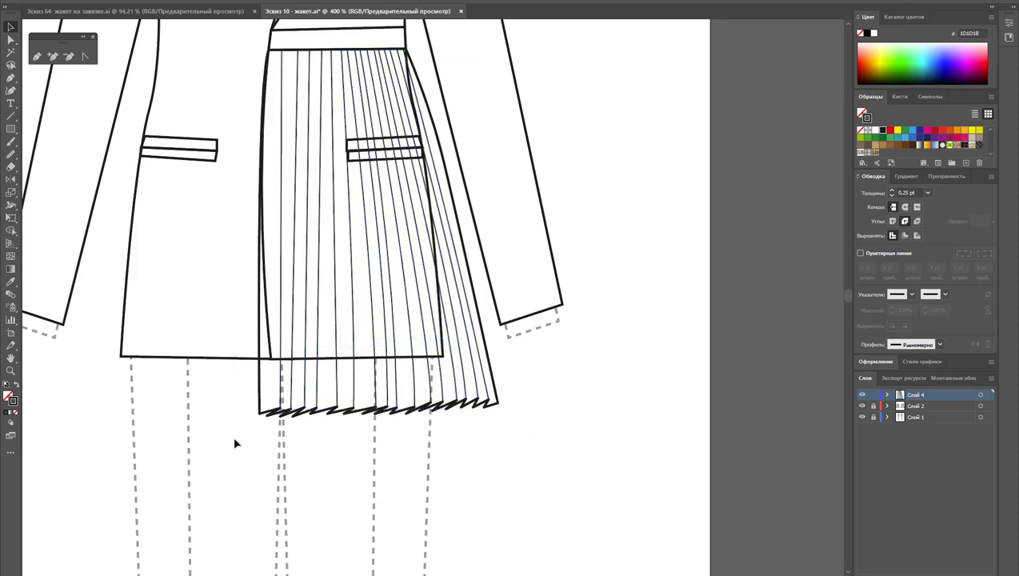
Give the panel's outer outline a 0.5 pt stroke, zoom out, and select a jacket outline.
click(270, 416)
click(927, 193)
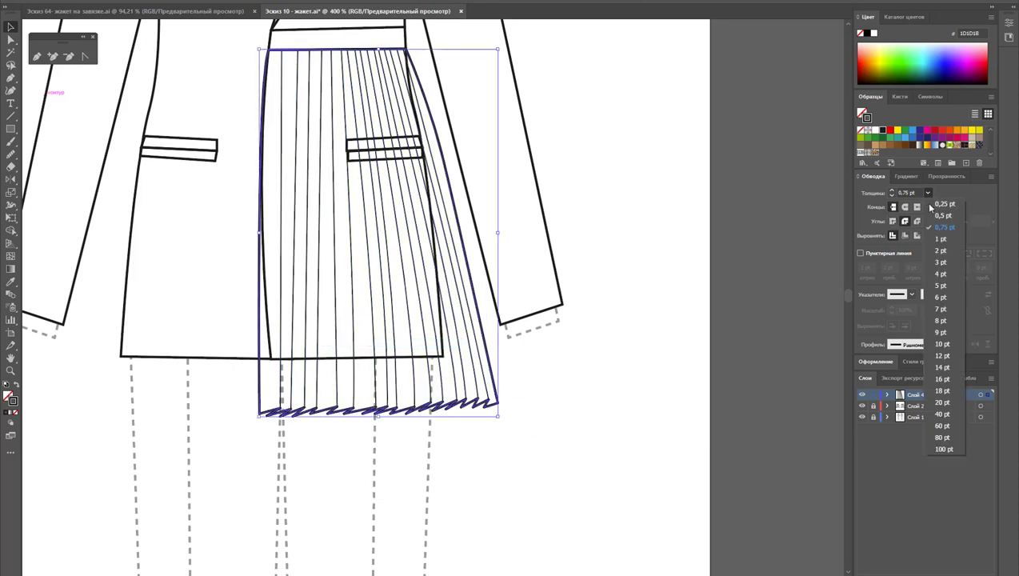
click(941, 216)
click(567, 430)
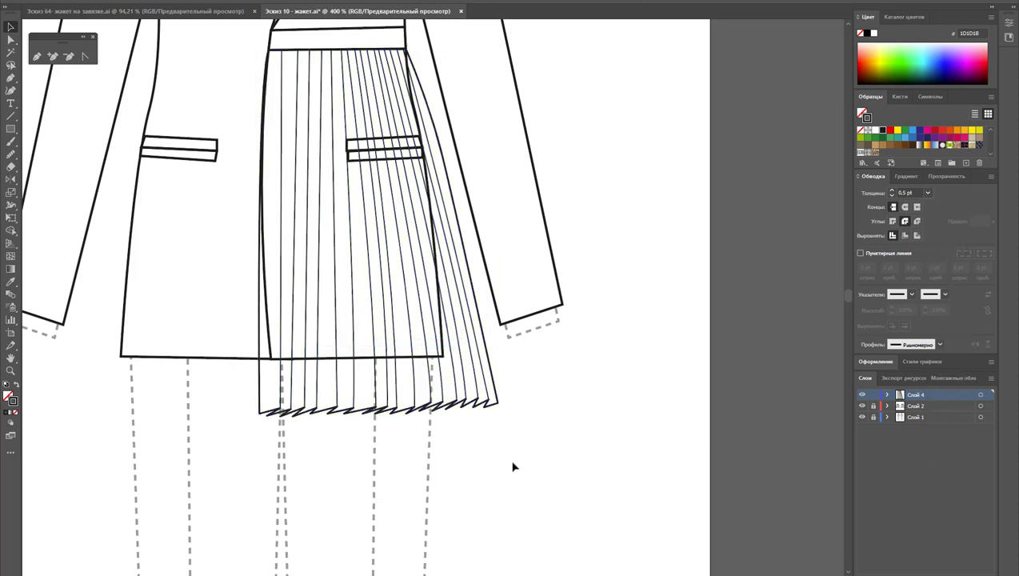
alt+click(332, 412)
alt+click(514, 243)
scroll(422, 297, up, 1)
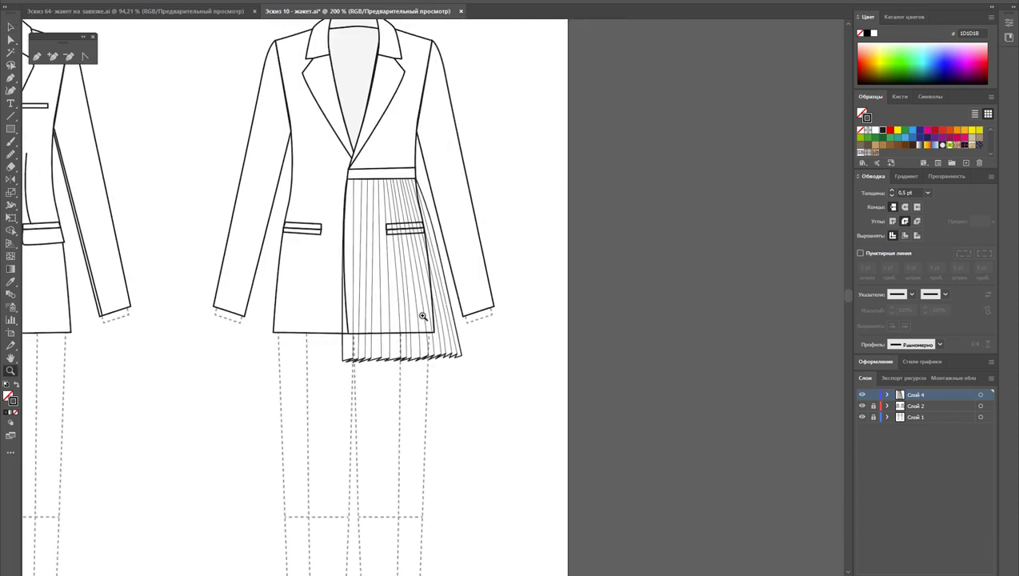
scroll(422, 316, up, 1)
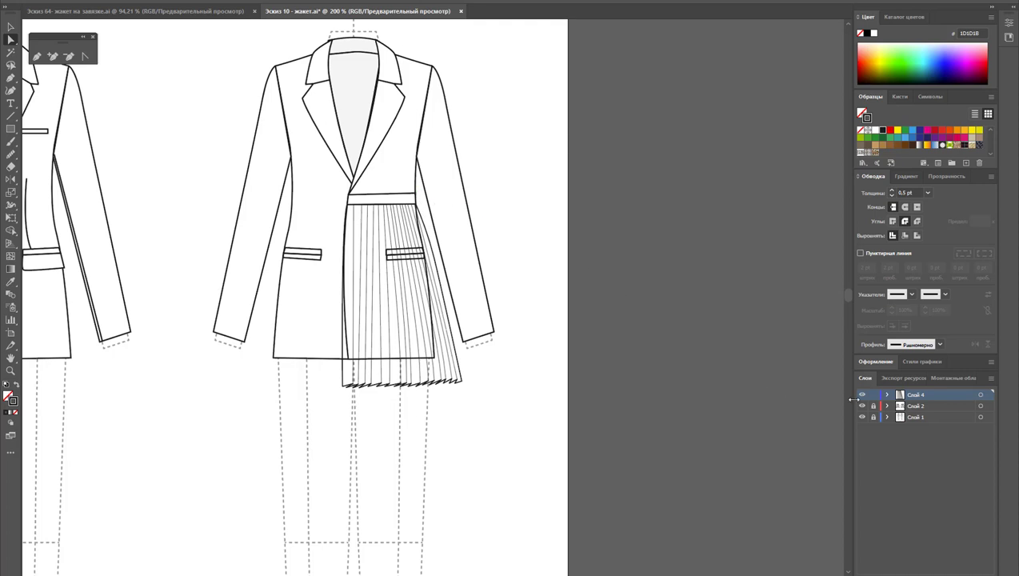
click(378, 198)
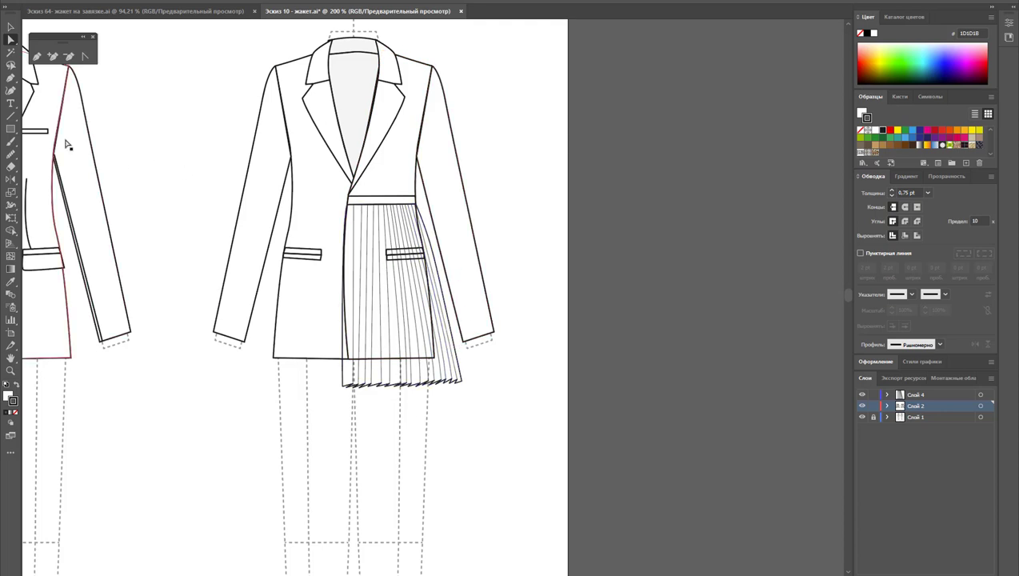
Fill the pleated panel with grey C5C5C5 and send it behind the jacket outline.
click(9, 31)
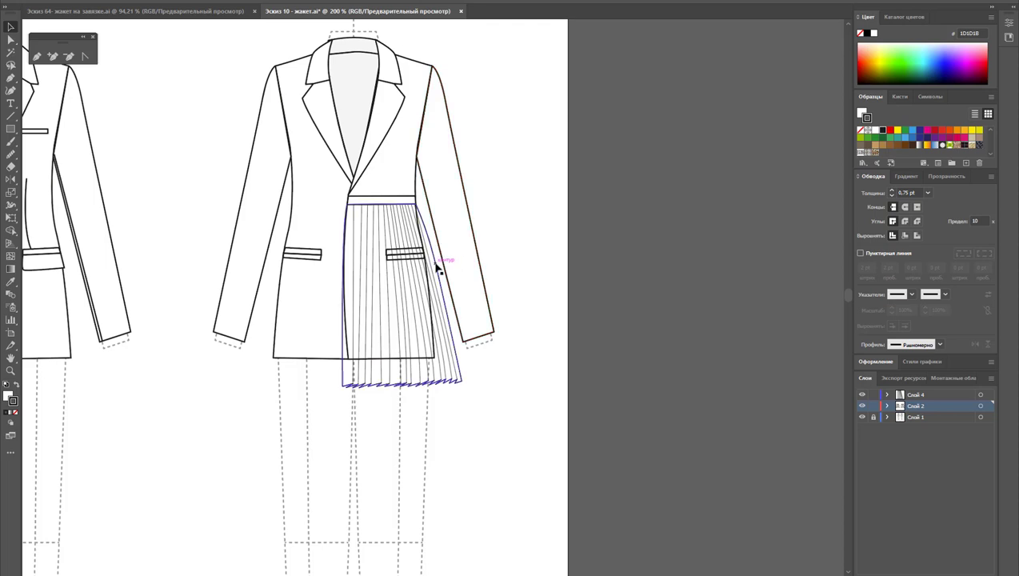
click(437, 276)
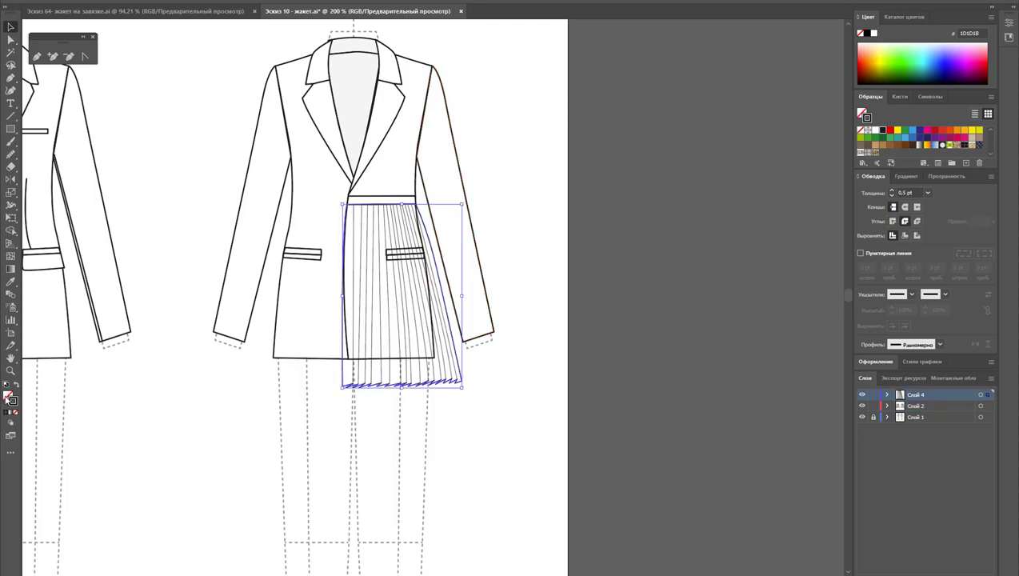
scroll(904, 160, down, 2)
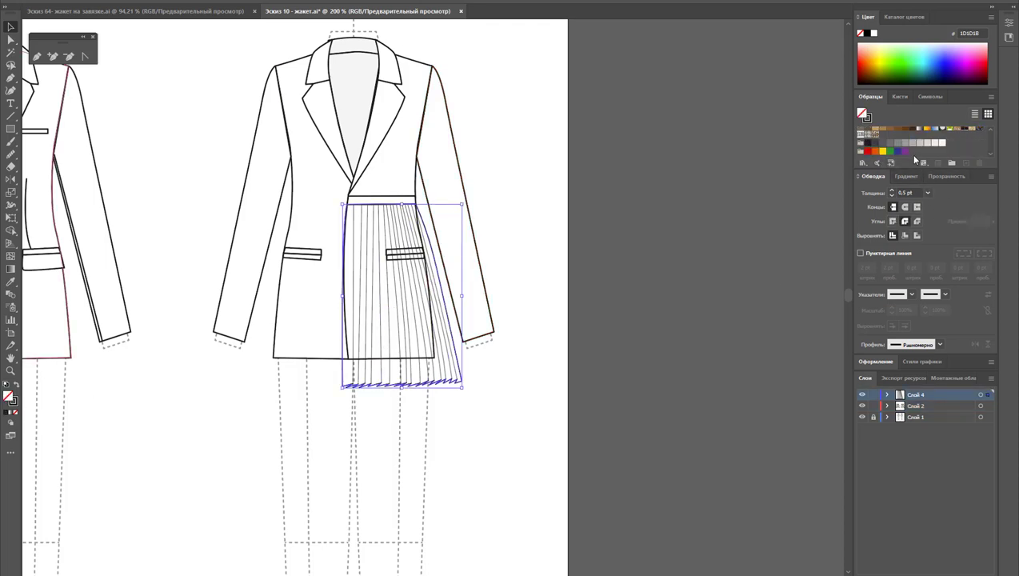
click(920, 143)
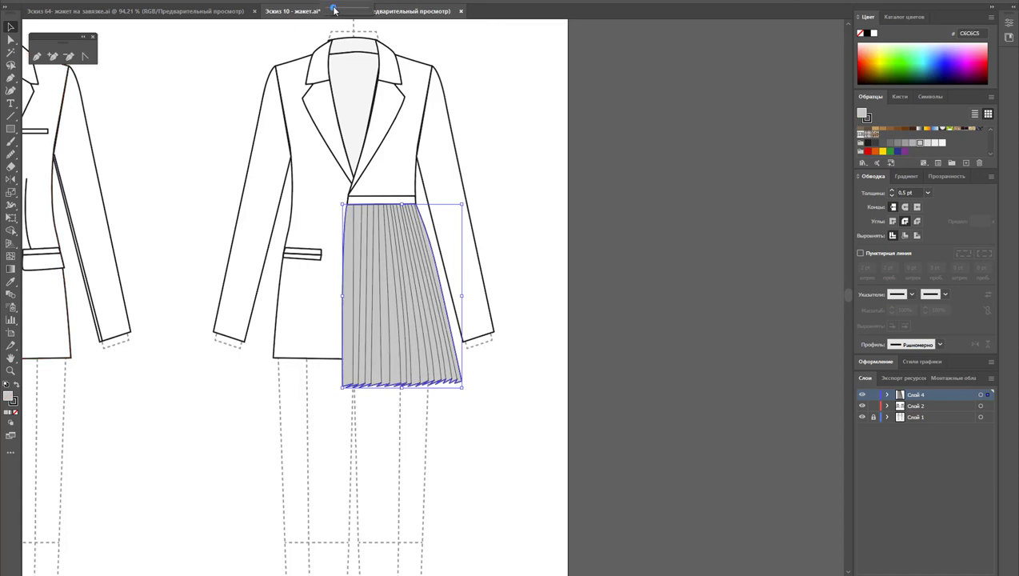
key(ctrl+[)
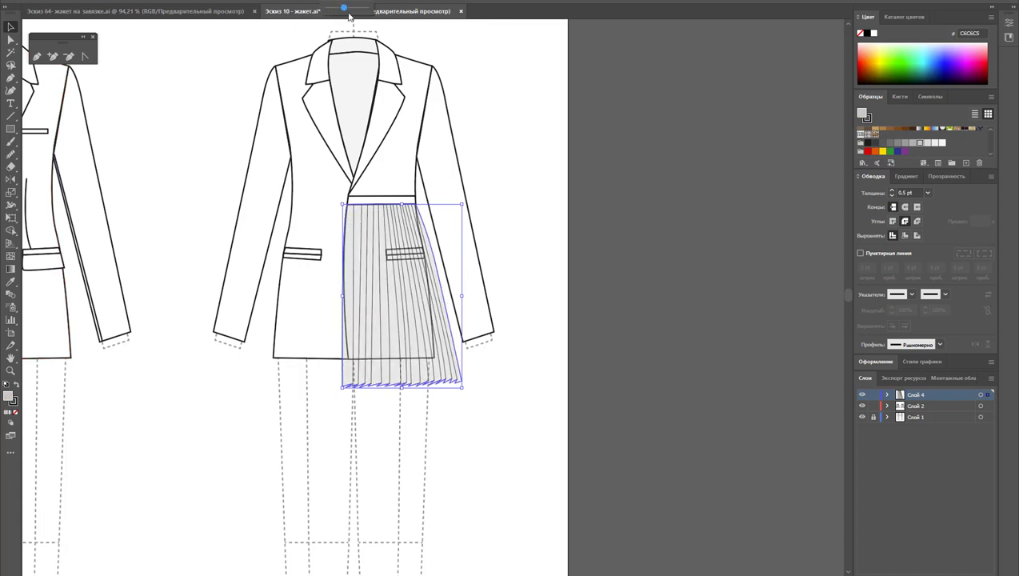
click(549, 217)
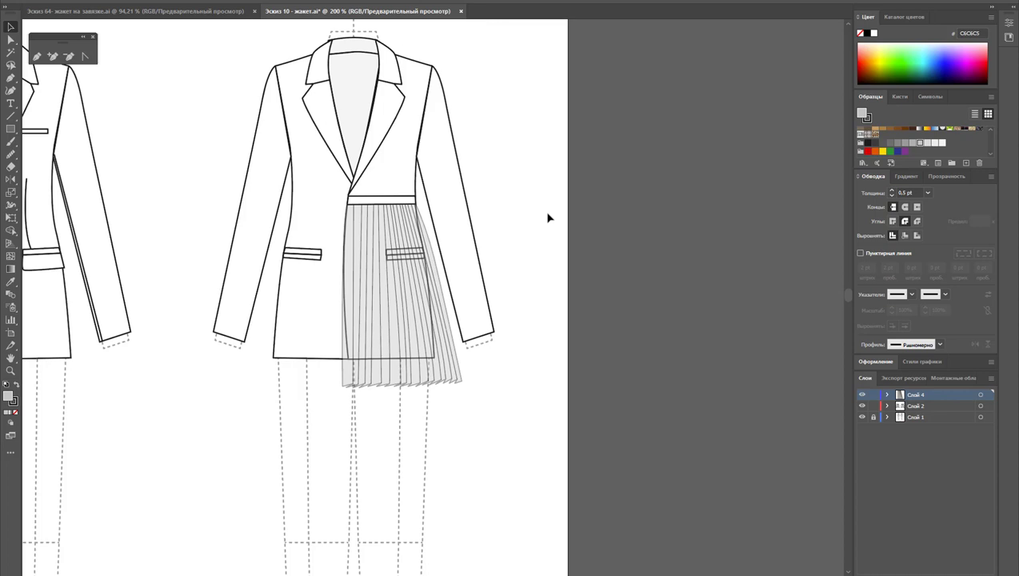
click(10, 371)
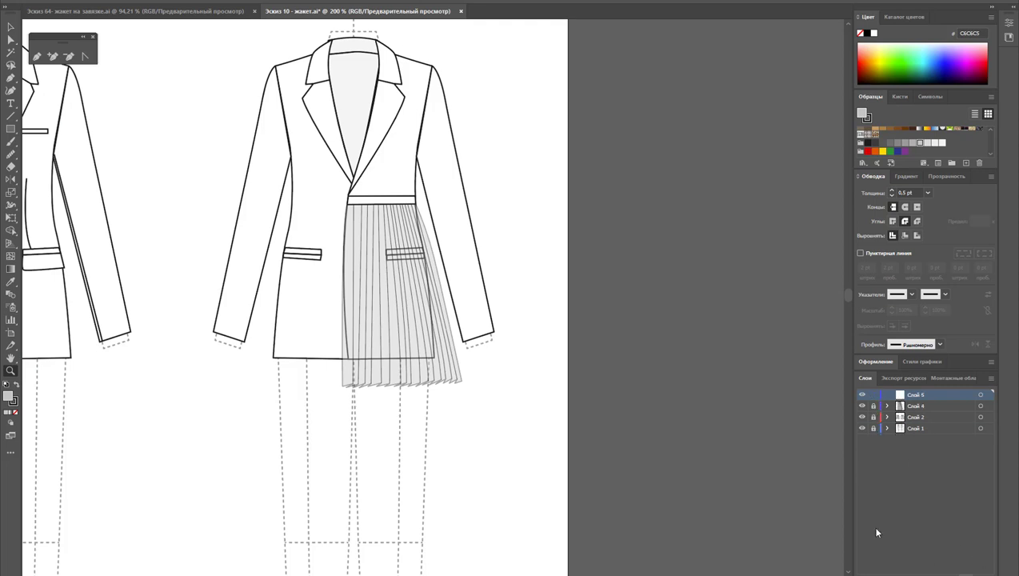
Zoom in on the pleated panel and draw the first shaded facet from waistband to hem.
click(518, 357)
click(493, 342)
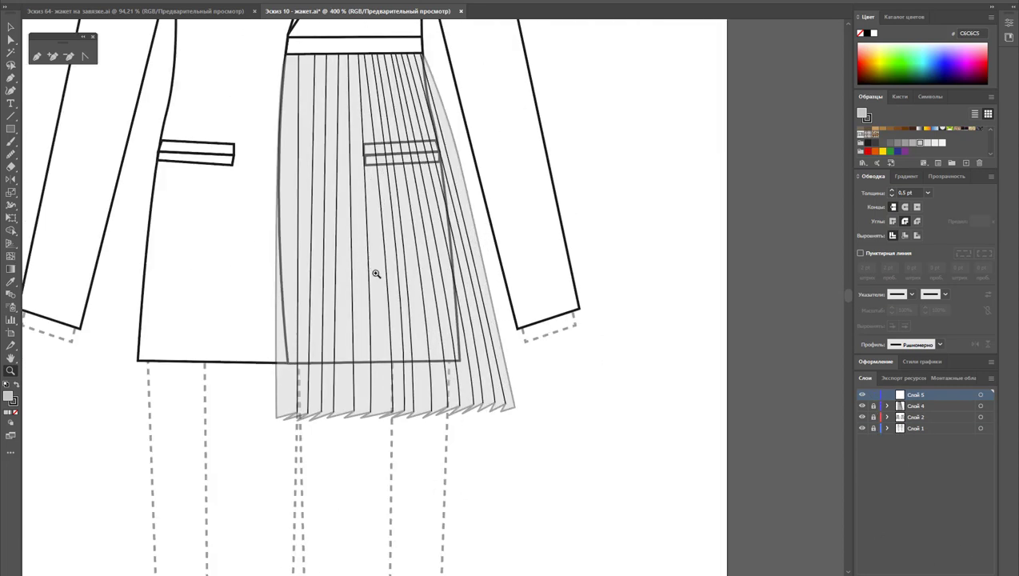
scroll(375, 274, up, 2)
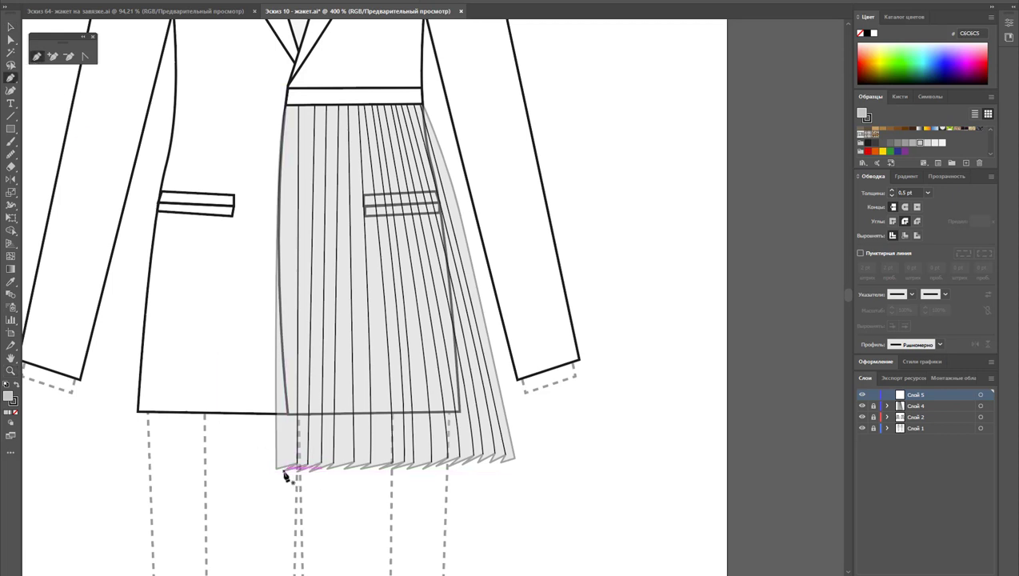
click(293, 105)
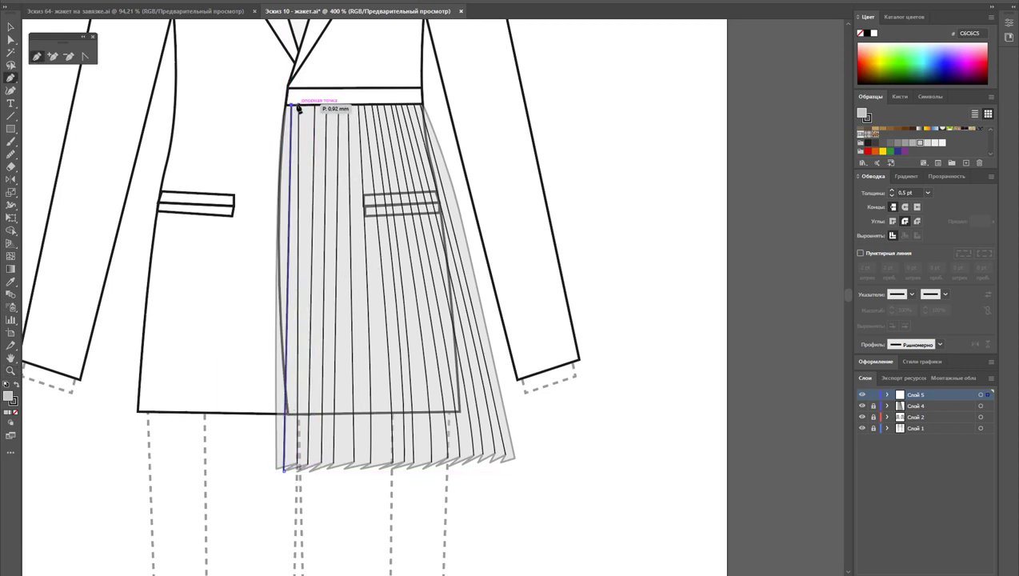
click(297, 465)
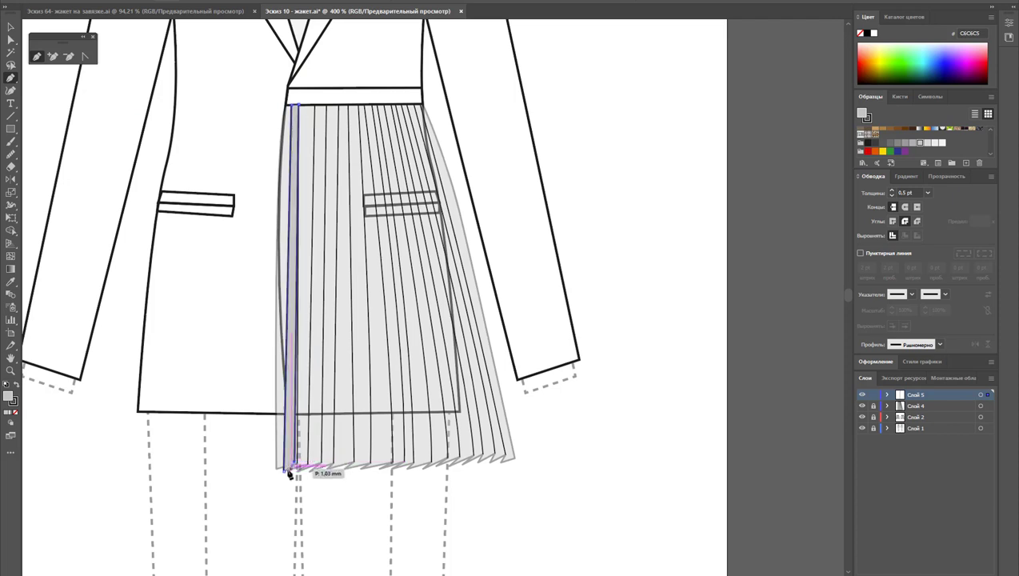
click(297, 469)
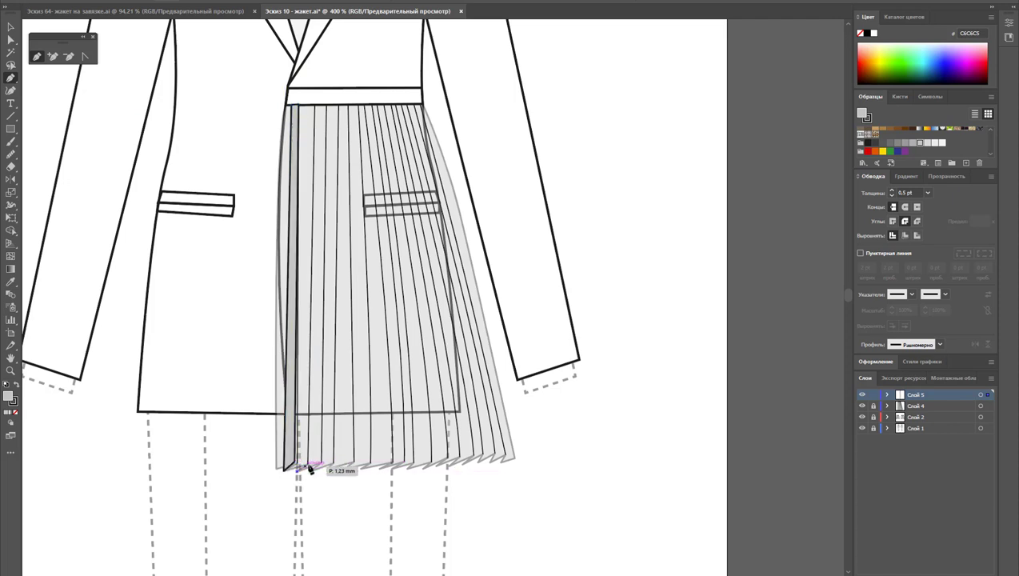
Draw the next two thin grey pleat facets beside it, running top to hem.
click(302, 105)
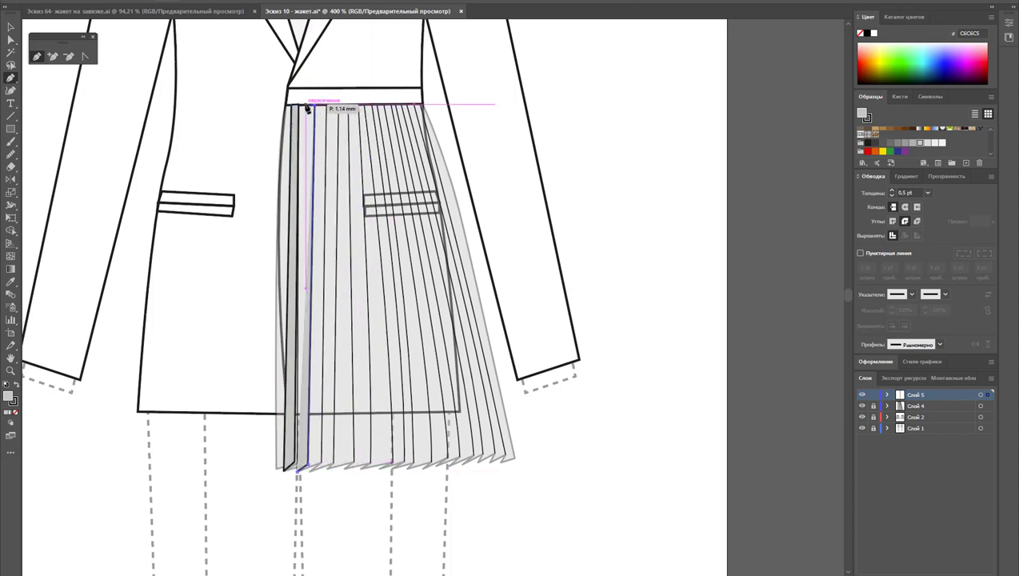
click(310, 465)
click(297, 469)
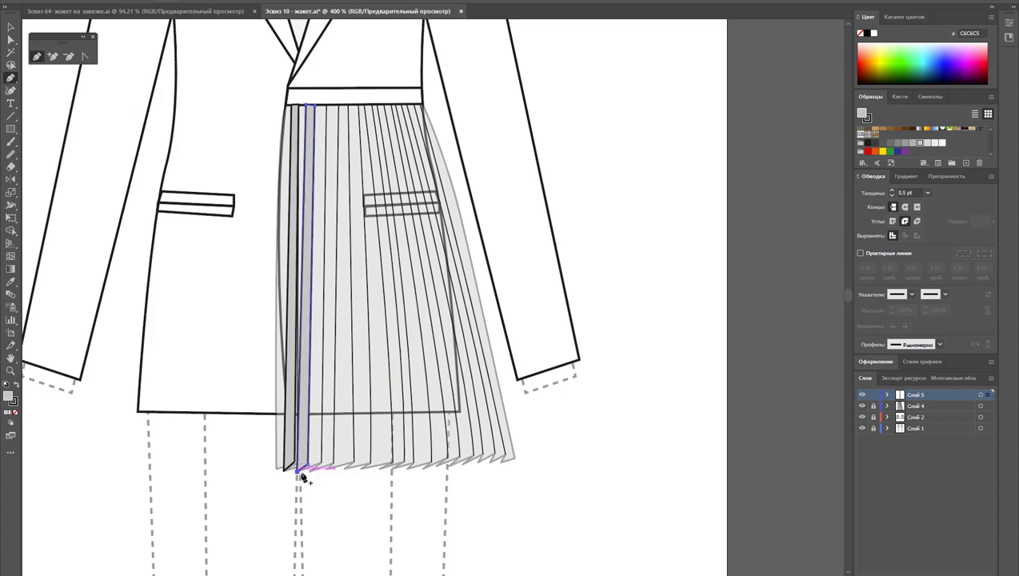
click(311, 469)
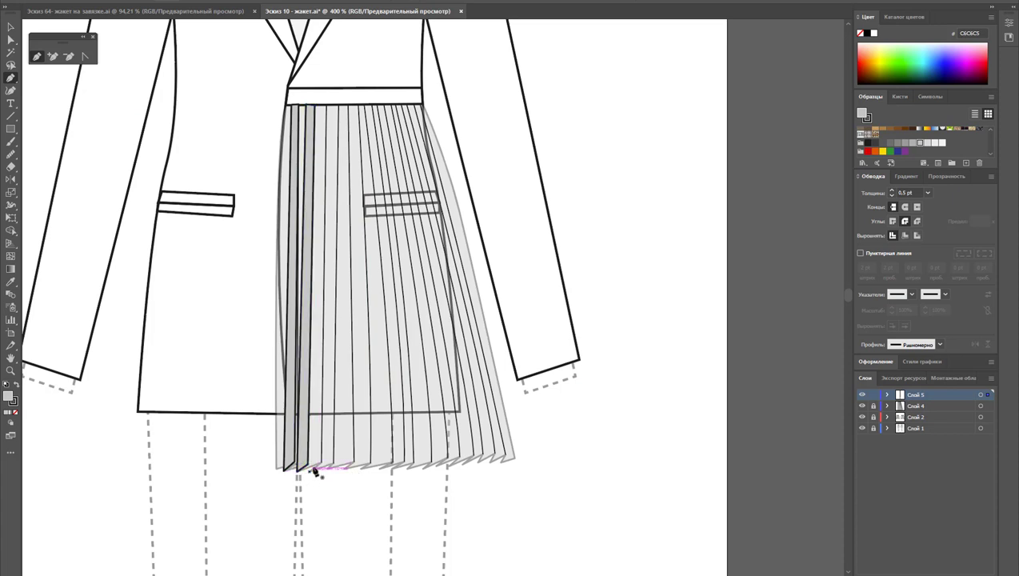
click(328, 105)
click(322, 467)
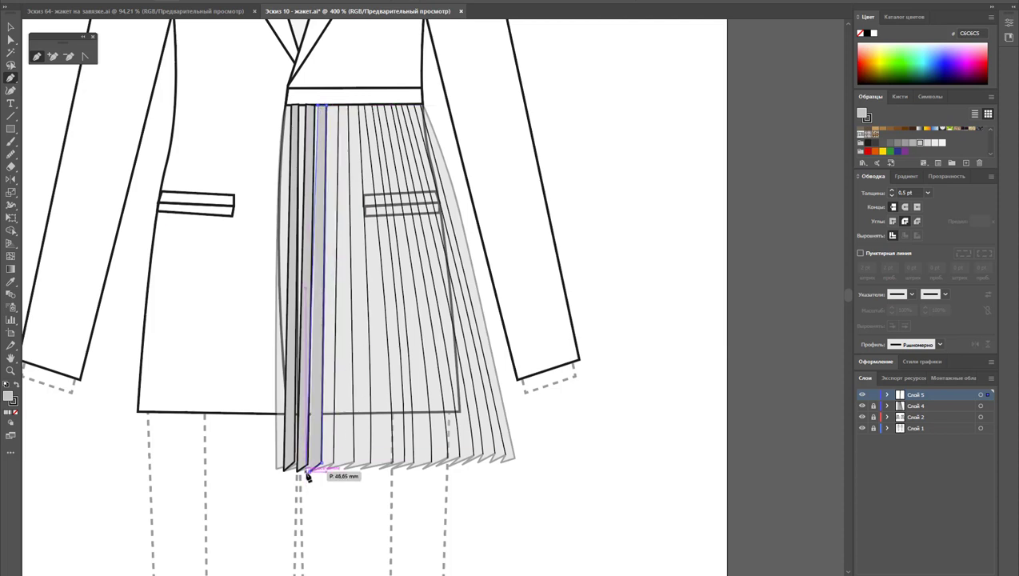
ctrl+click(334, 468)
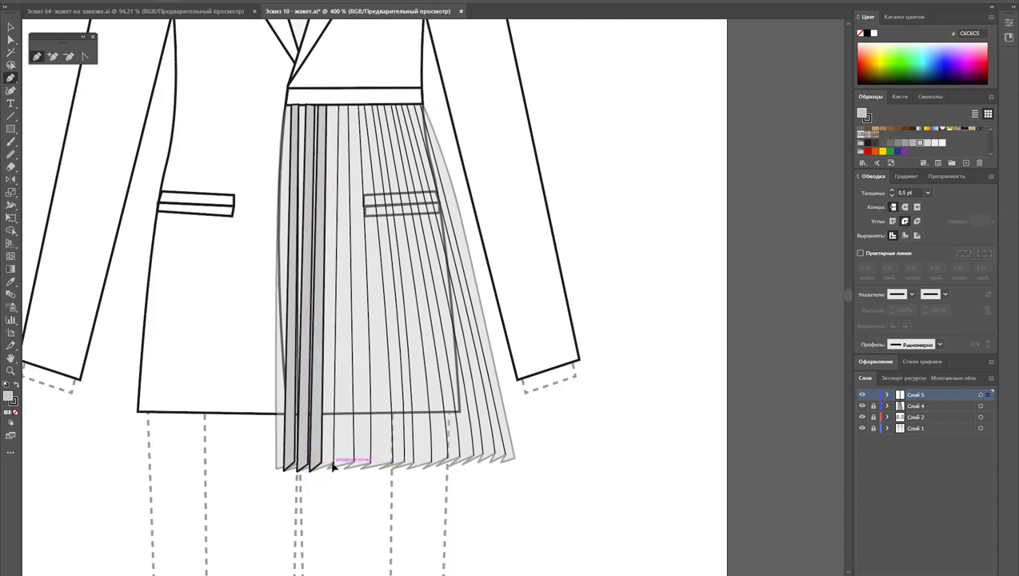
Add a four-cornered pleat facet between the waistband and hem.
click(328, 468)
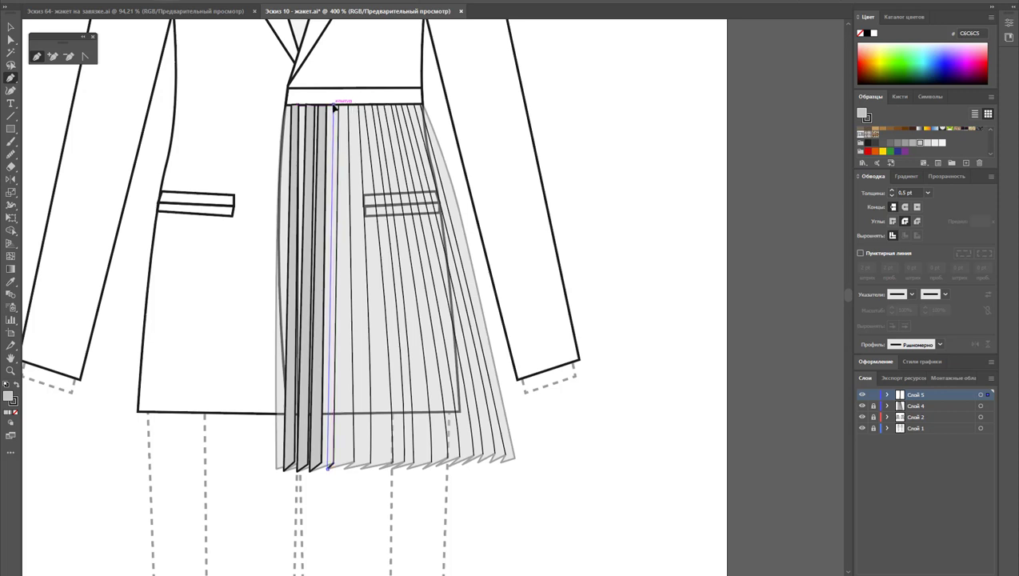
click(339, 108)
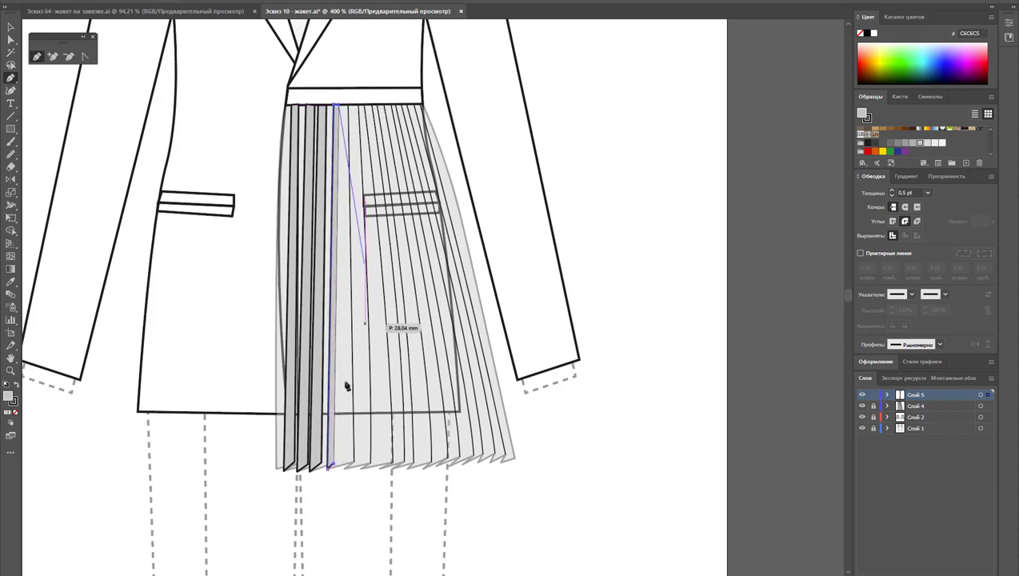
click(346, 469)
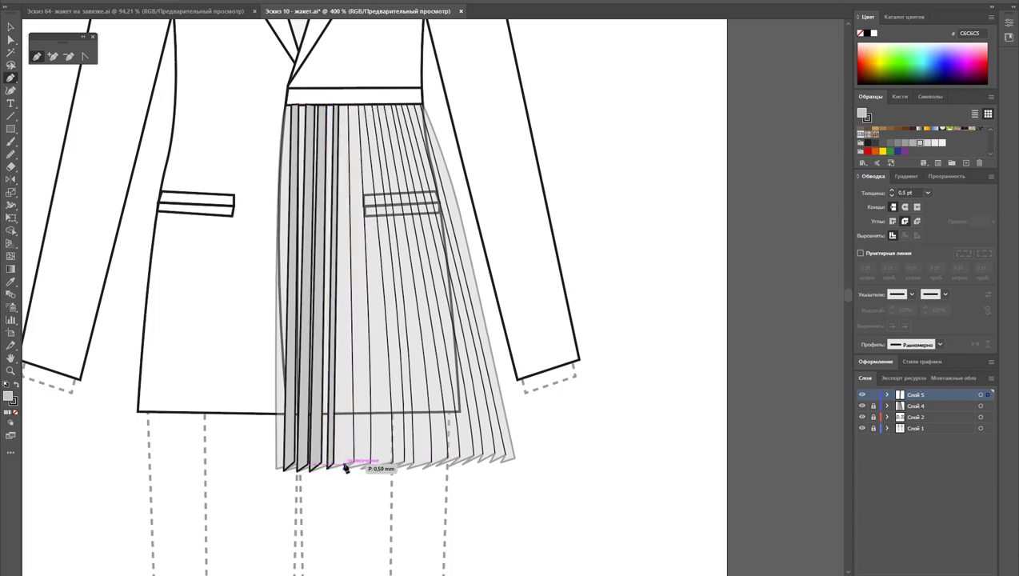
click(346, 104)
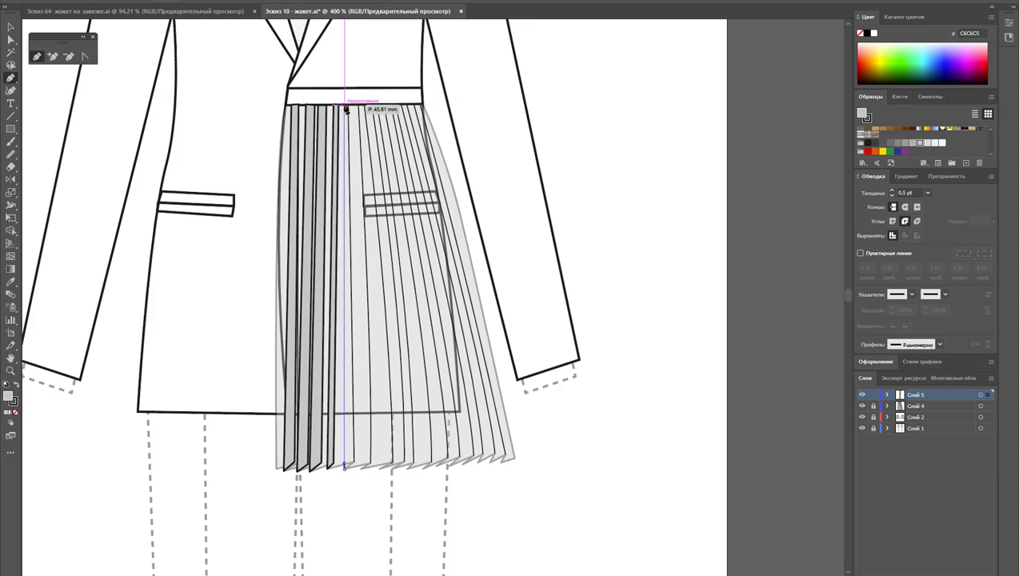
click(346, 468)
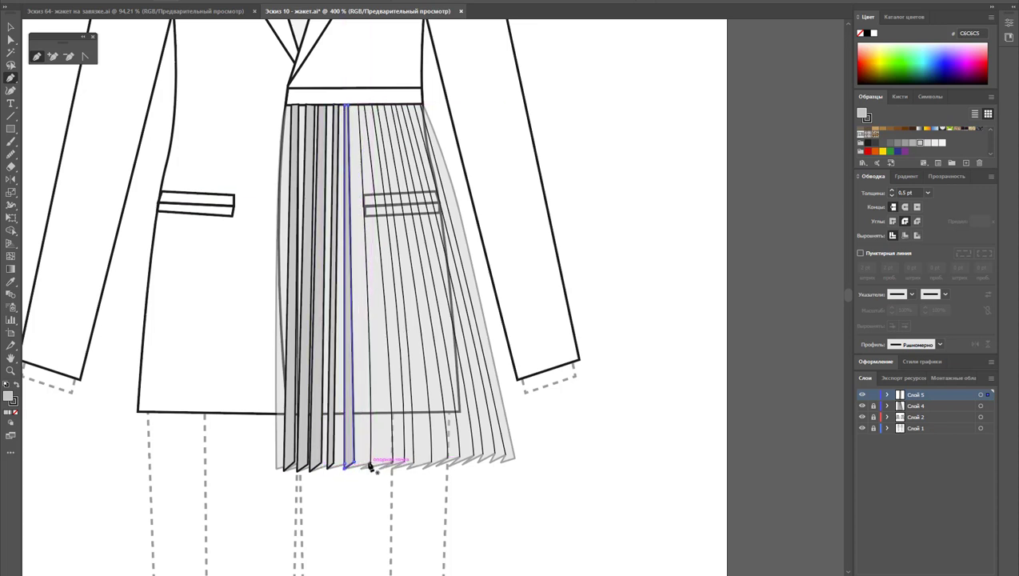
click(370, 466)
Draw two more shaded pleat strips, including a triangular facet, further right.
click(361, 468)
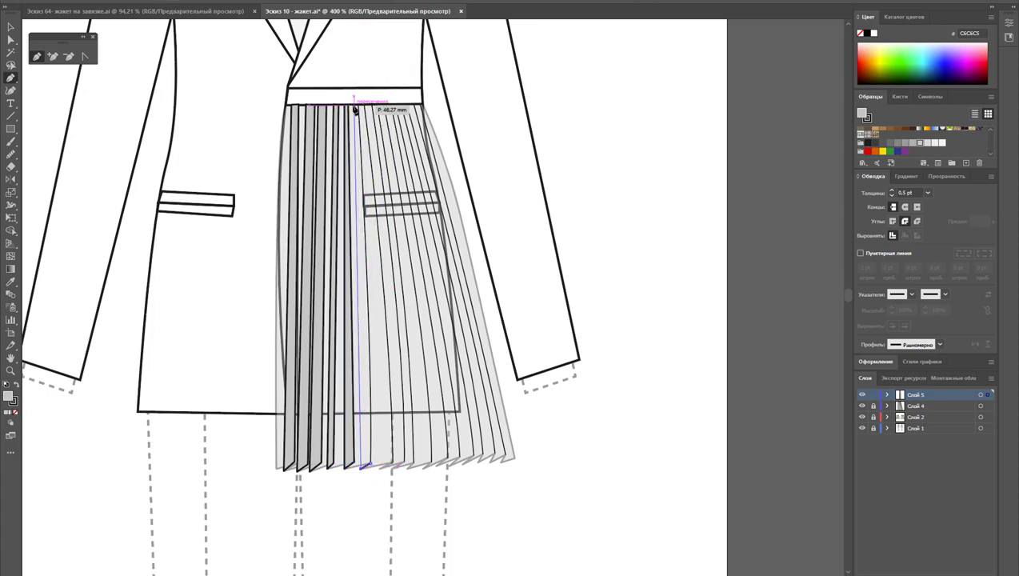
click(358, 107)
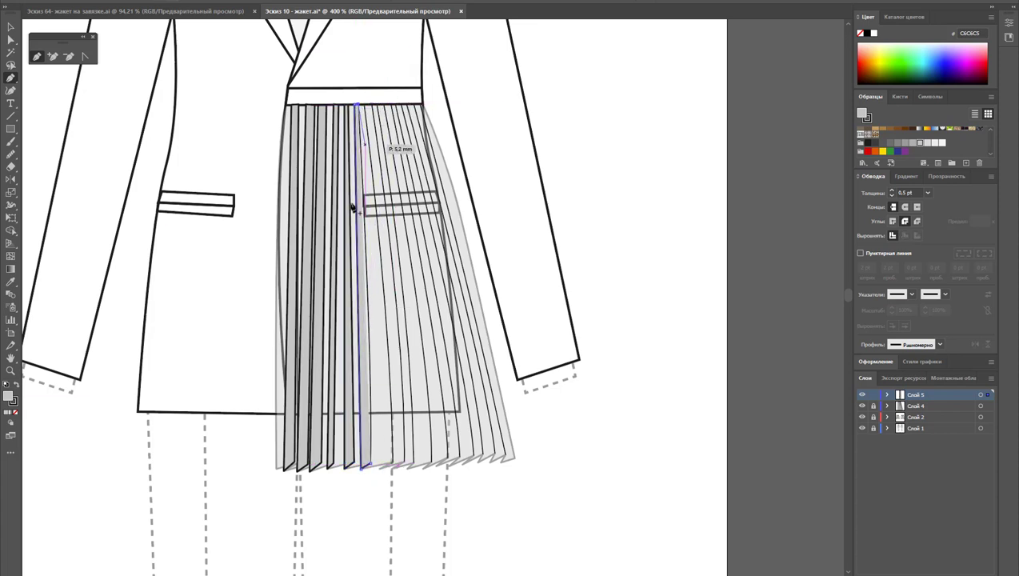
click(370, 467)
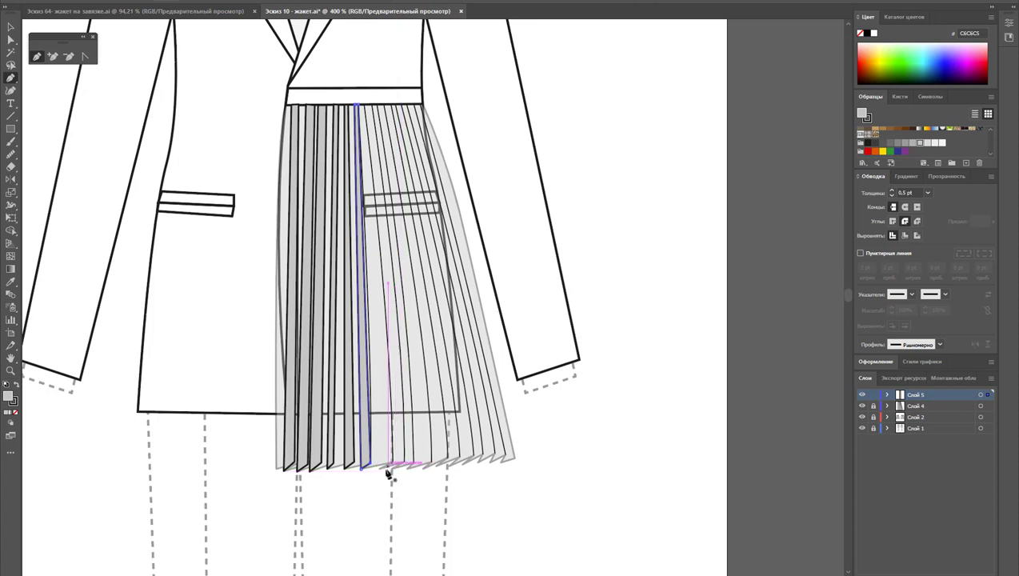
click(394, 464)
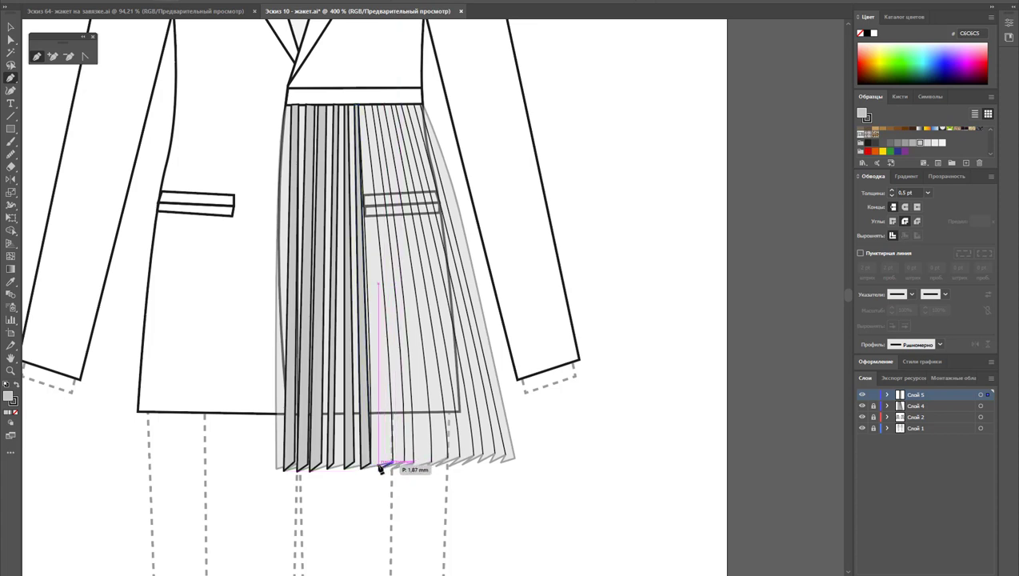
click(381, 468)
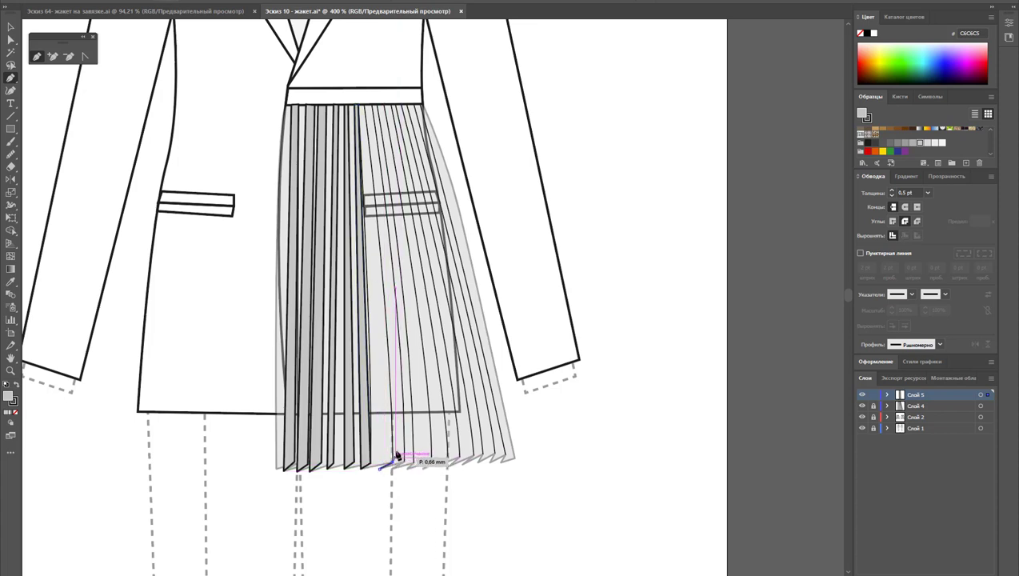
click(364, 108)
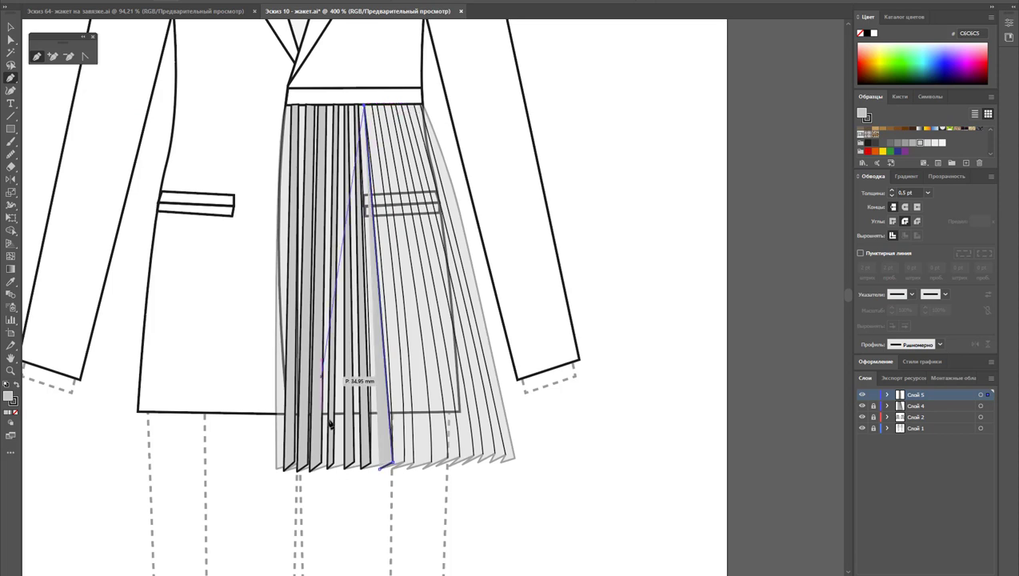
click(392, 465)
Add further waistband-to-hem facets with wider hem corners toward the right edge.
click(405, 461)
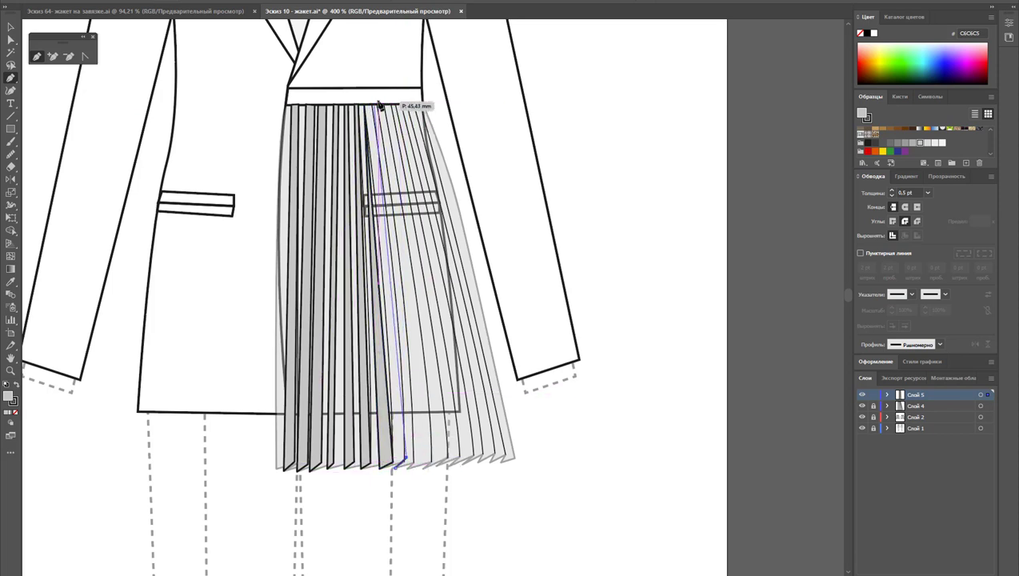
click(369, 104)
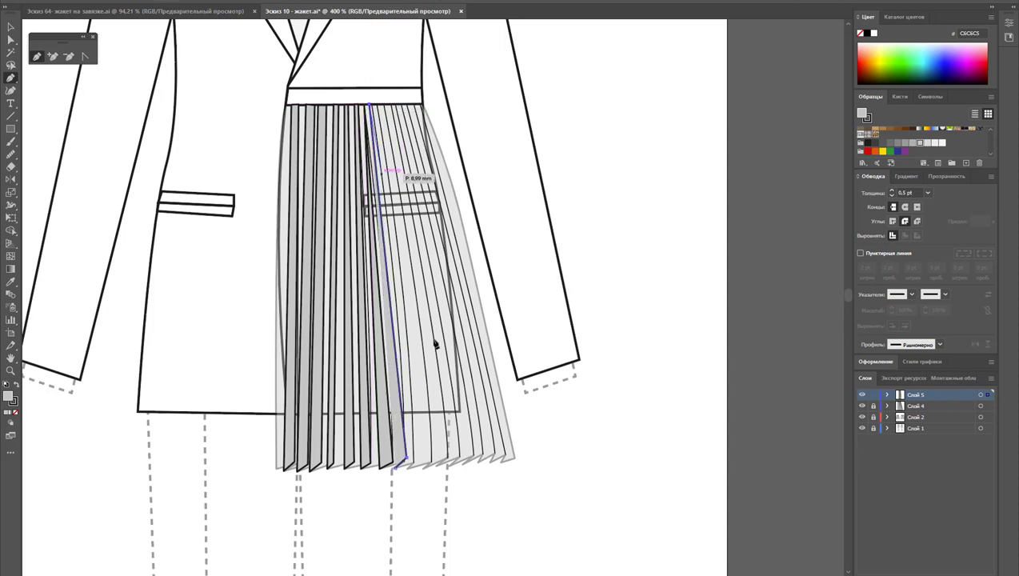
click(393, 470)
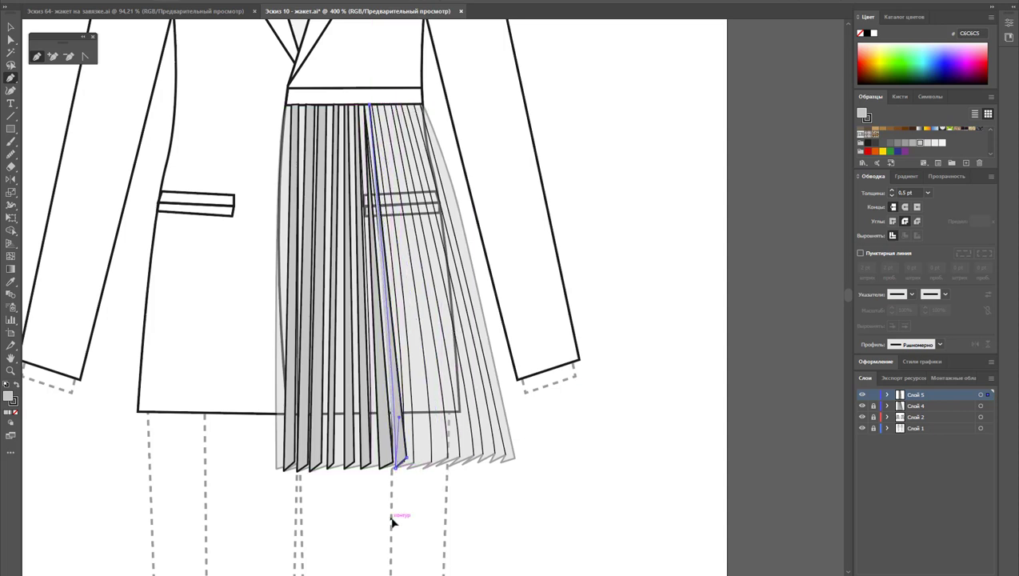
click(404, 468)
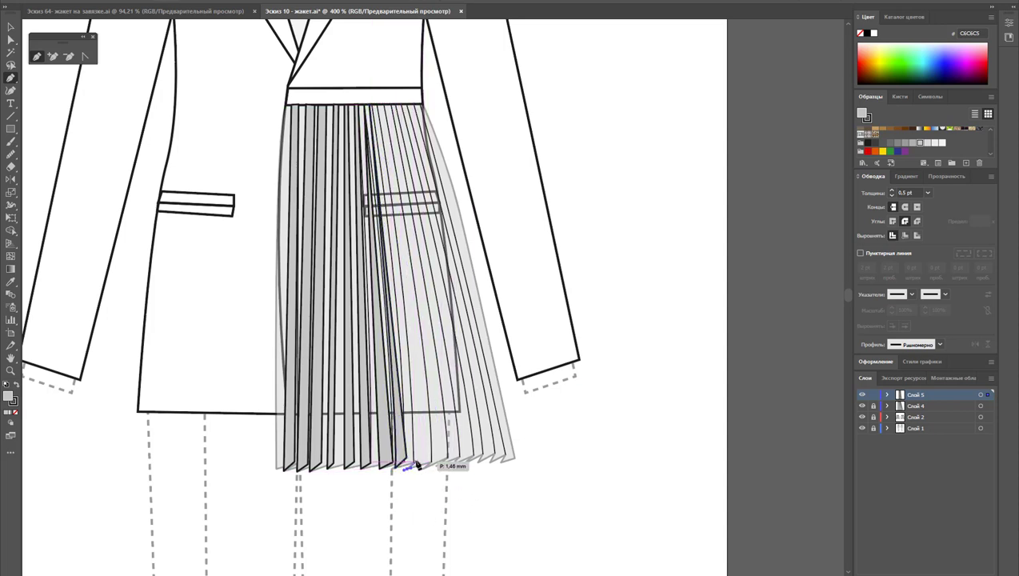
click(374, 105)
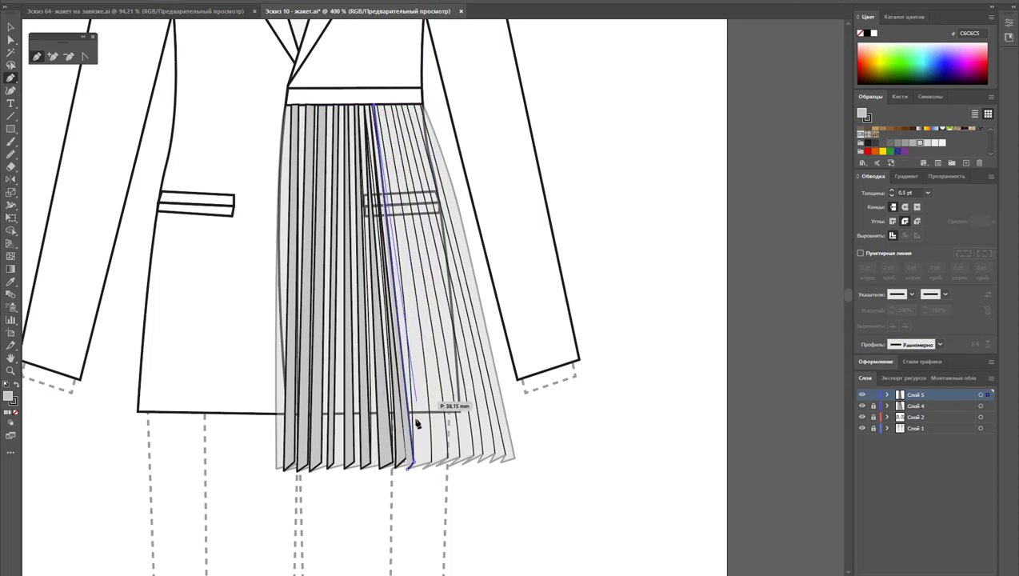
click(408, 470)
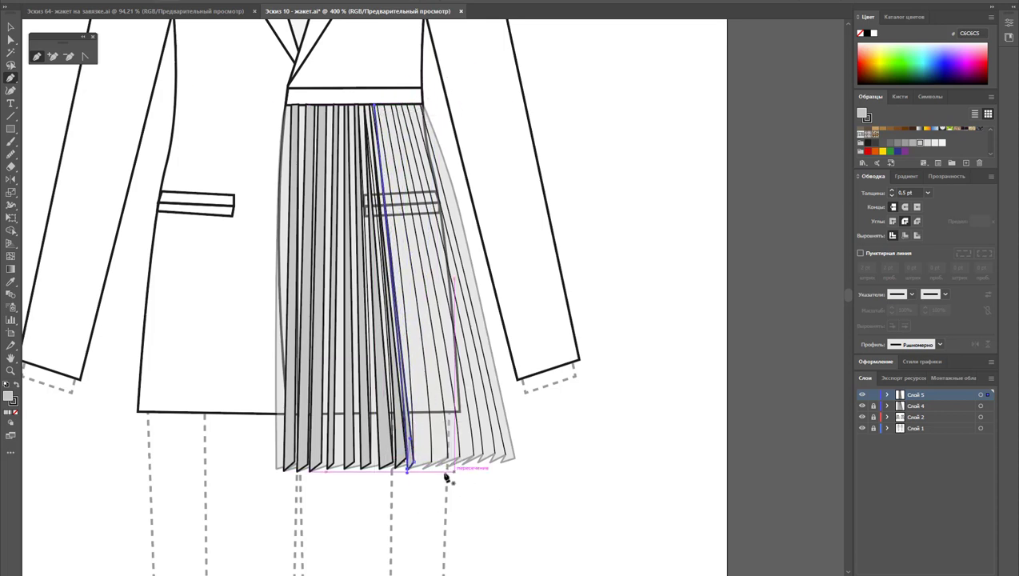
click(426, 467)
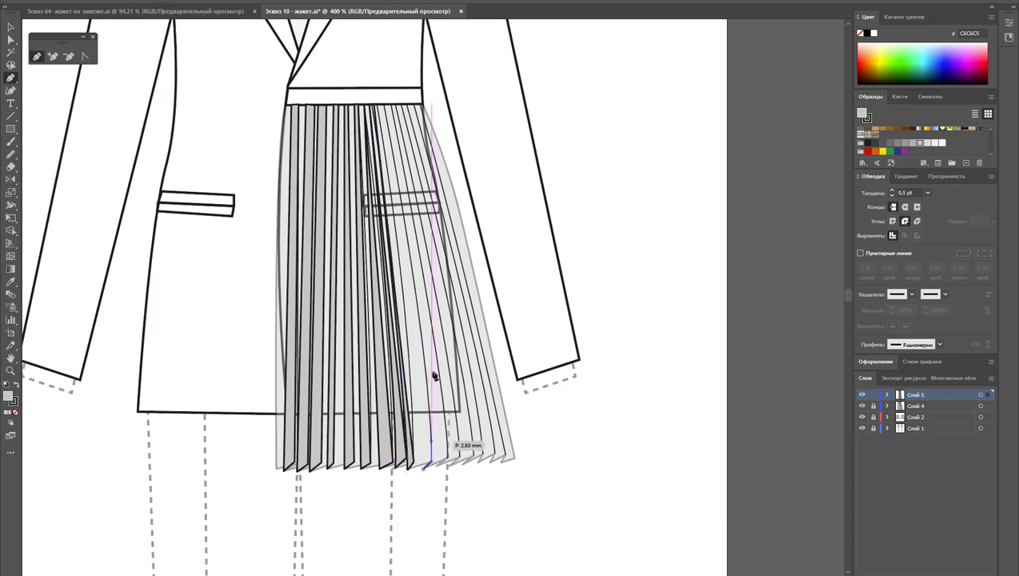
click(391, 116)
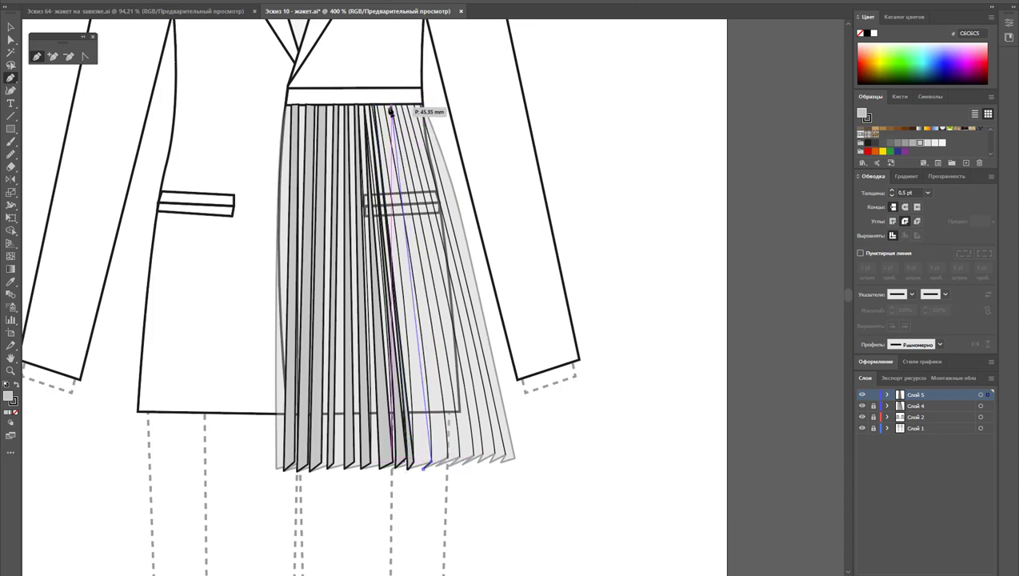
Finish a facet with a curved edge reaching down to the hem.
scroll(373, 68, up, 3)
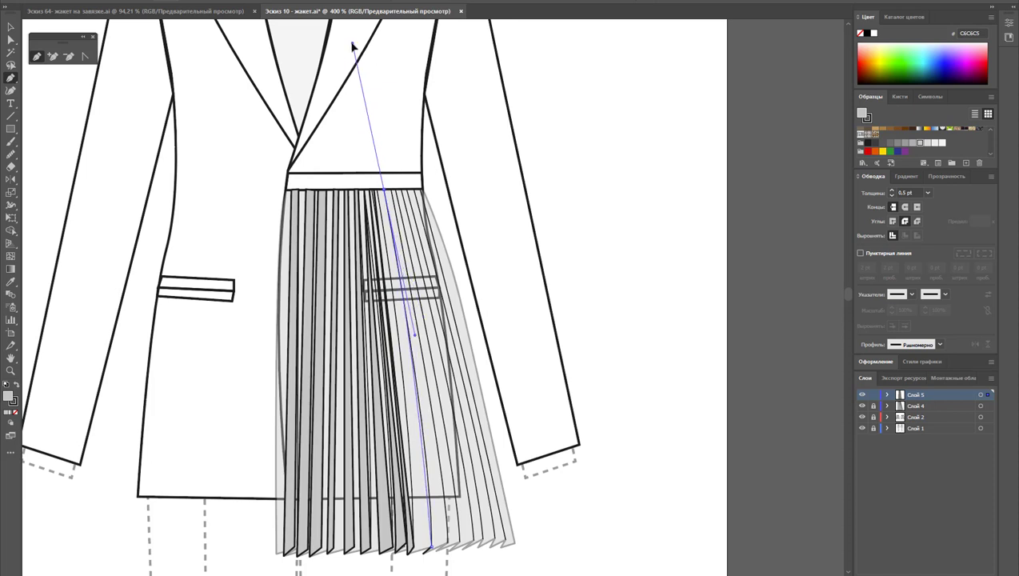
drag(353, 41, 384, 192)
scroll(403, 240, down, 3)
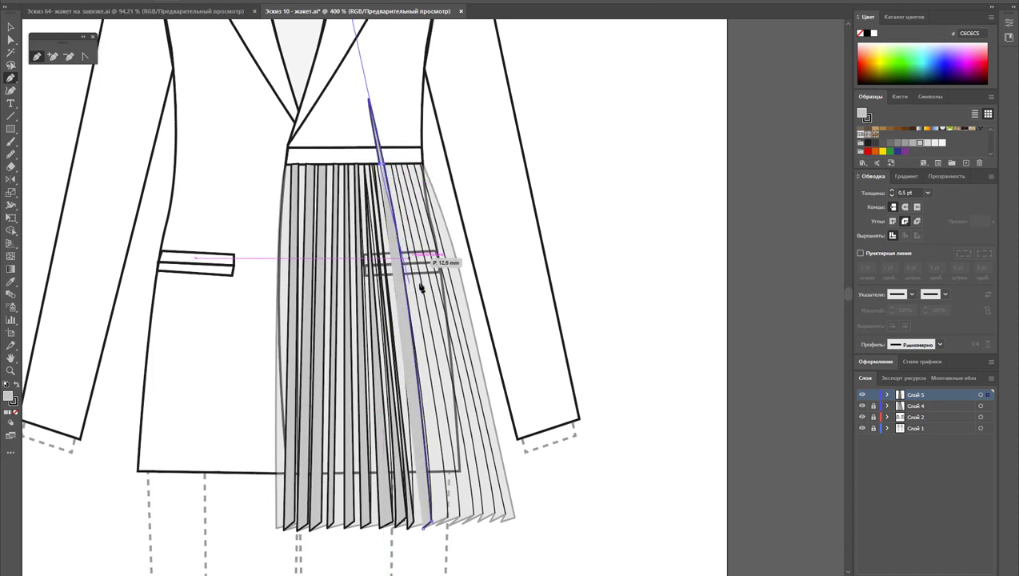
click(424, 477)
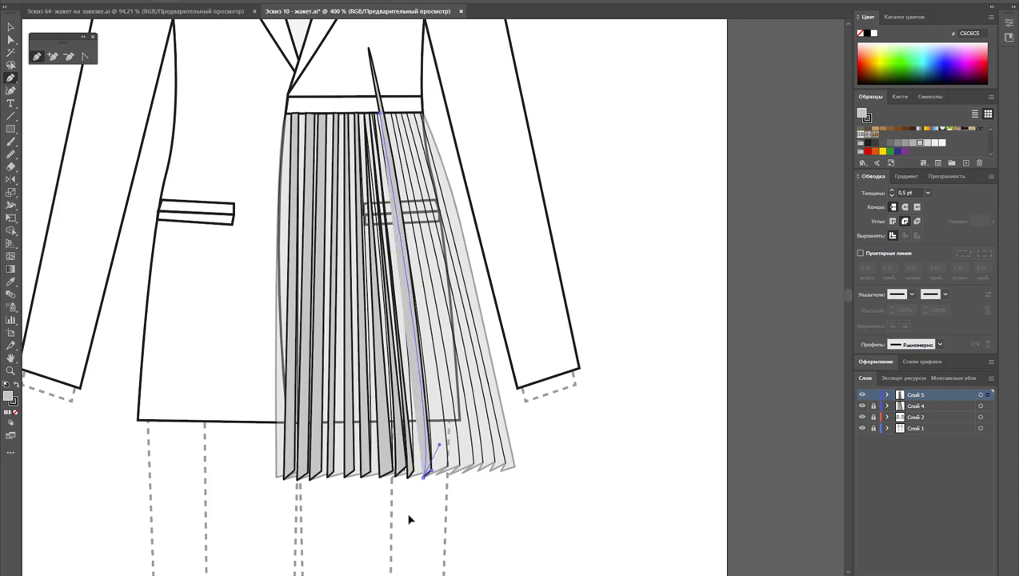
ctrl+click(585, 453)
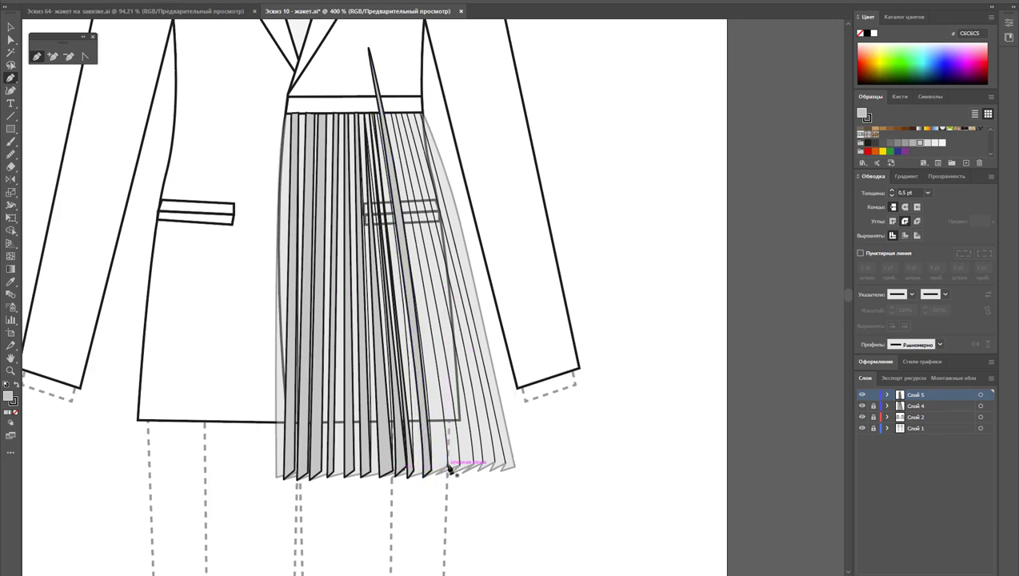
Draw a bent pleat facet with two intermediate points up the edge.
click(437, 474)
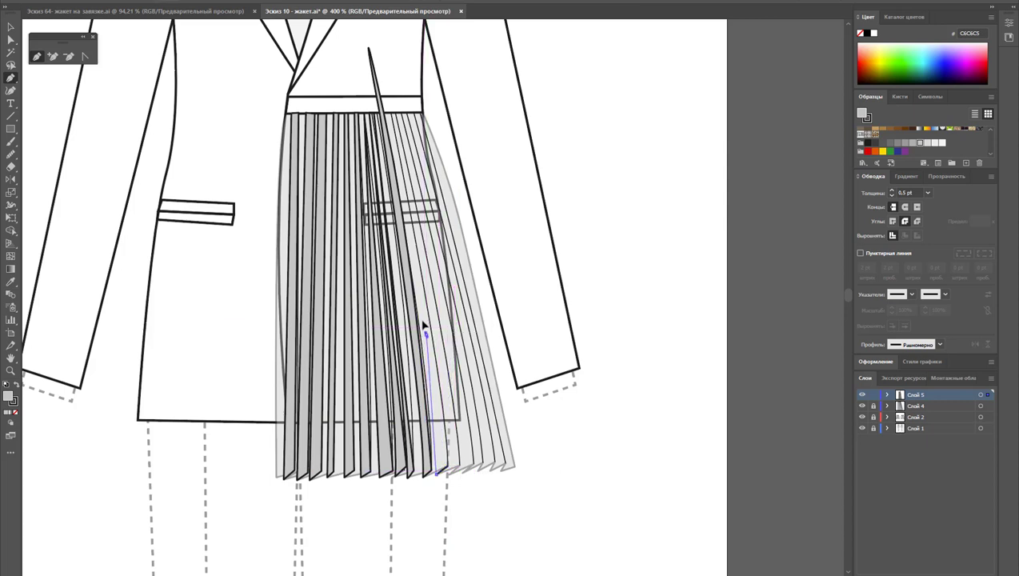
click(426, 333)
click(414, 249)
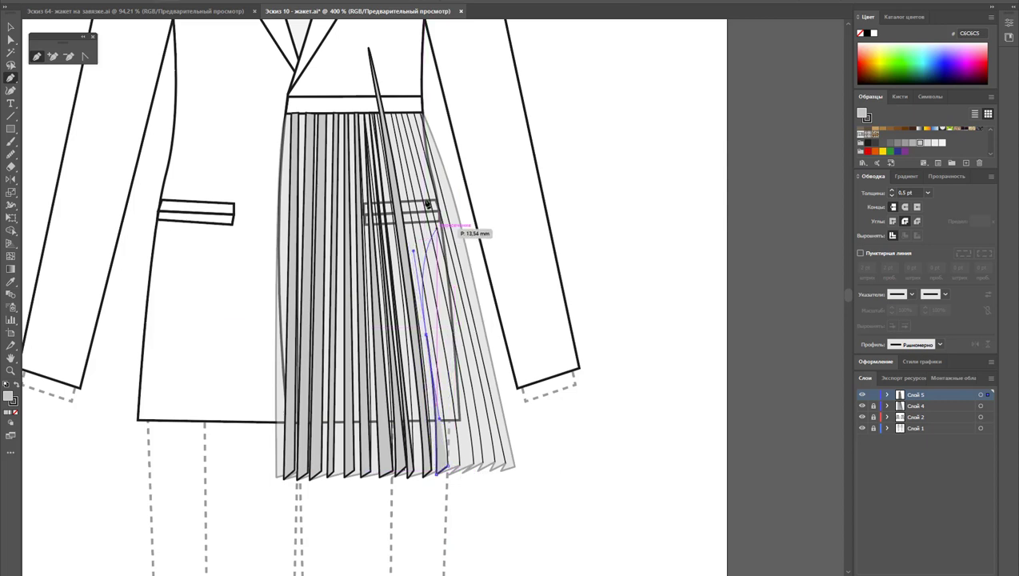
click(391, 118)
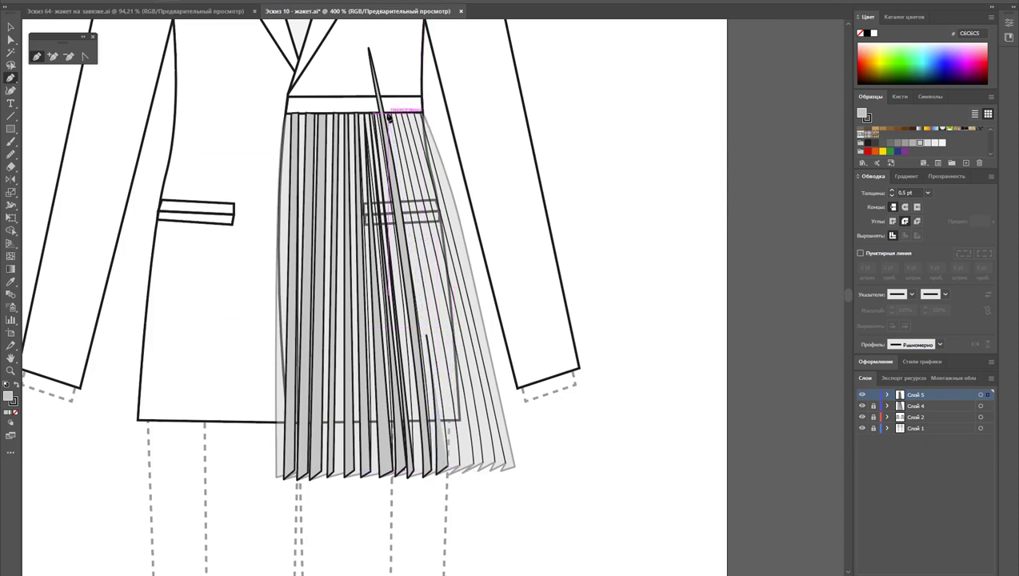
click(440, 473)
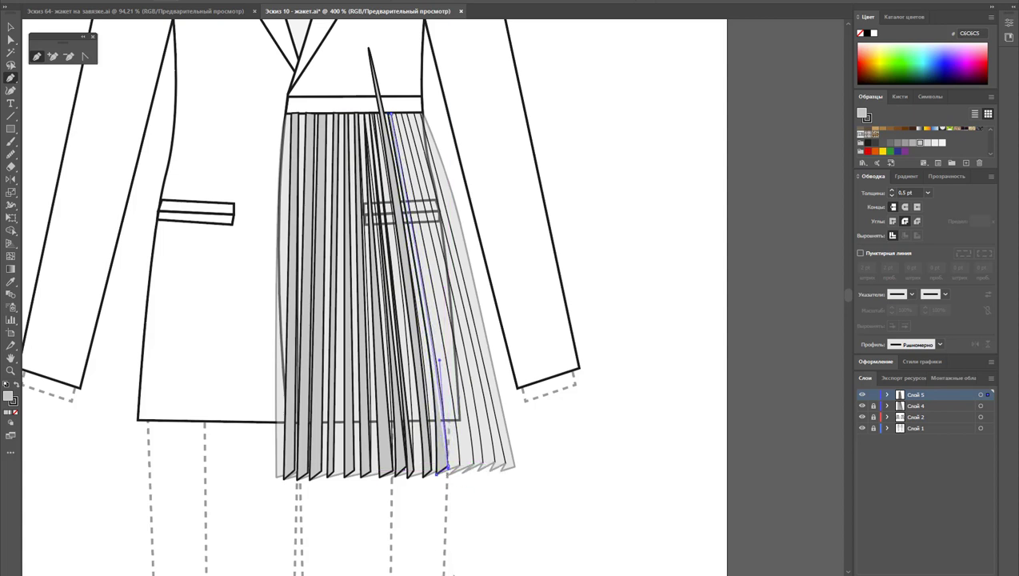
scroll(456, 536, down, 2)
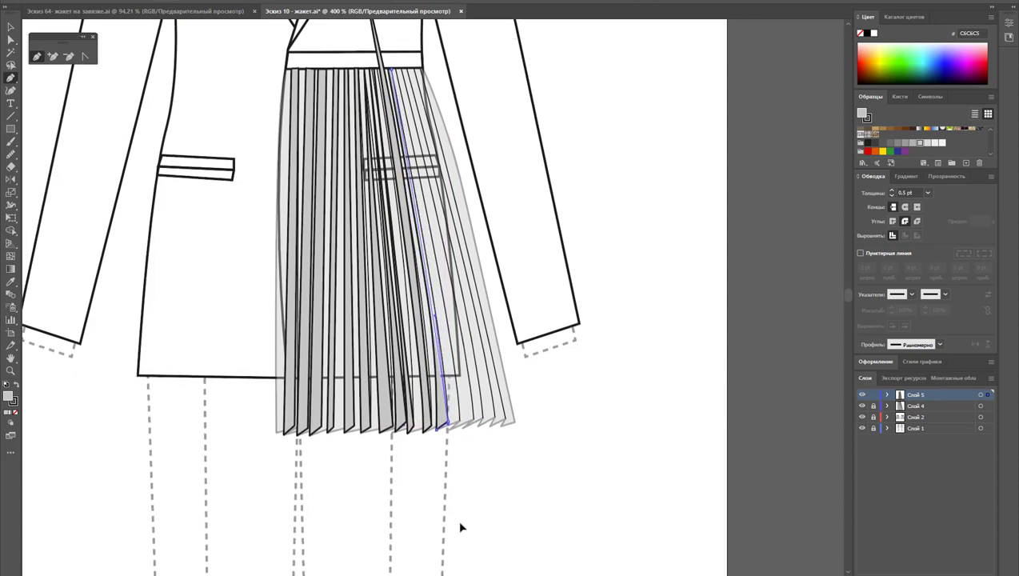
ctrl+click(528, 513)
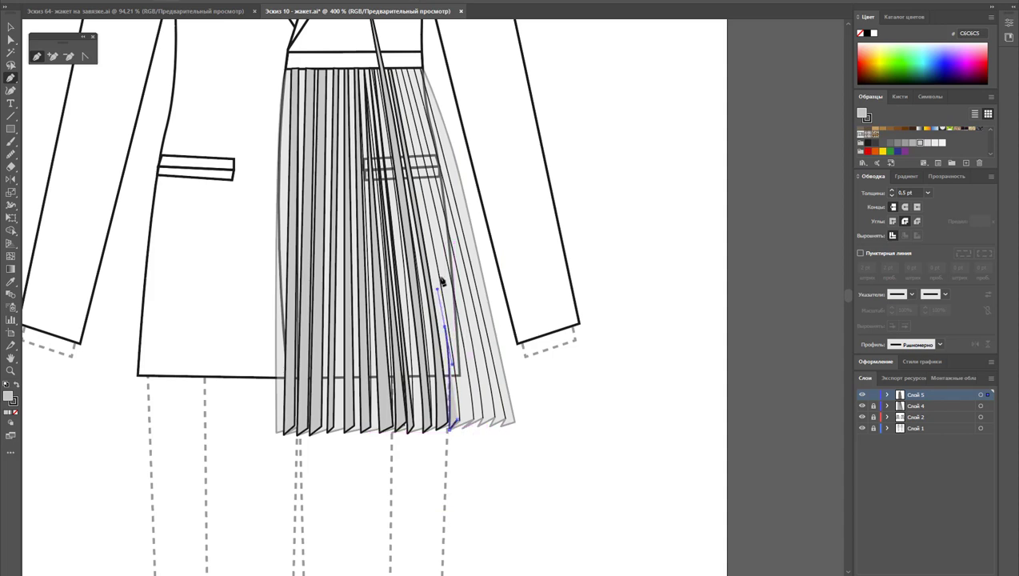
Draw a curved pleat path from the waistband to a curved hem point.
click(394, 69)
click(449, 426)
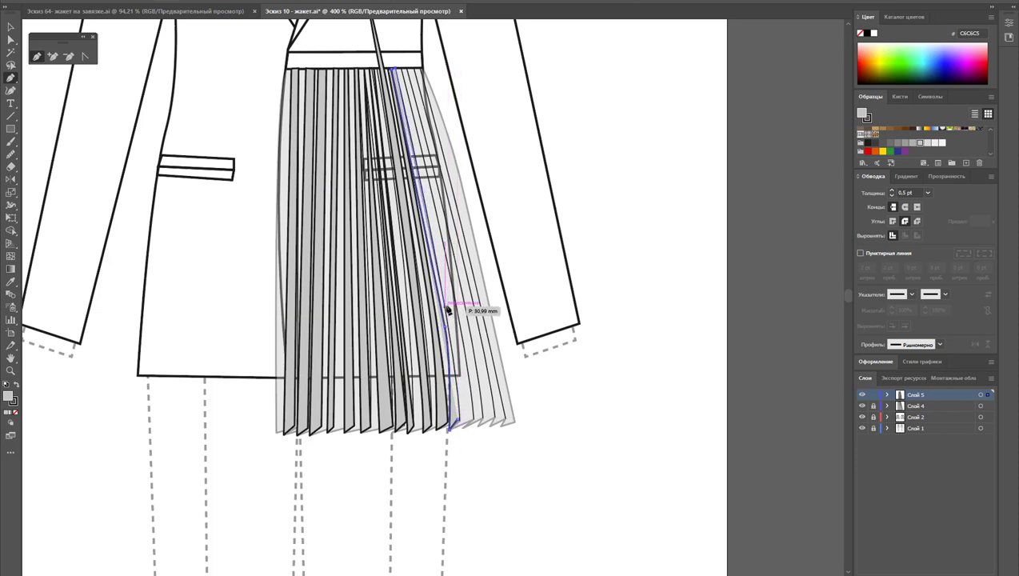
mouse_move(447, 325)
mouse_down()
mouse_move(465, 367)
mouse_move(468, 428)
mouse_move(456, 343)
mouse_up()
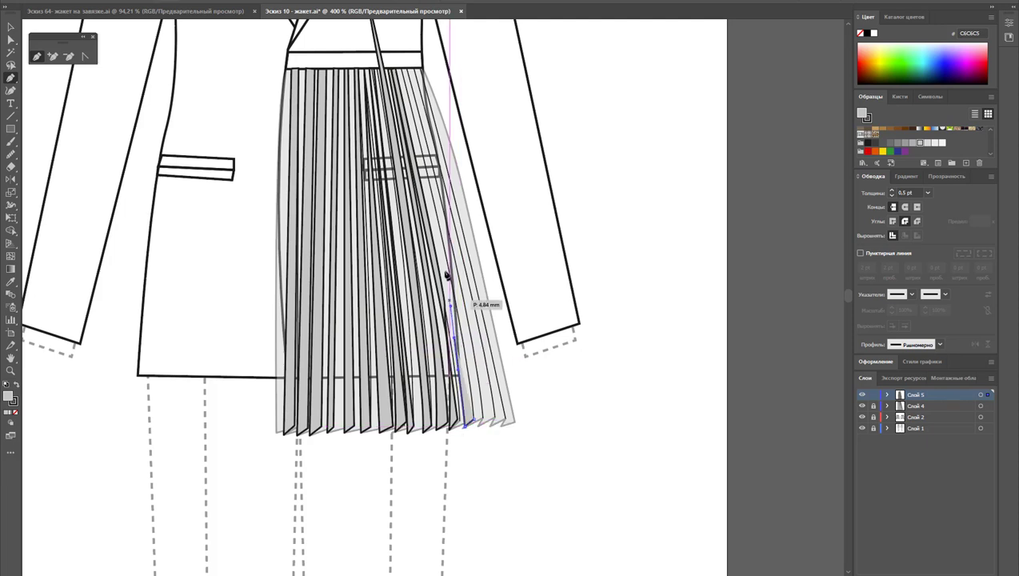
click(401, 72)
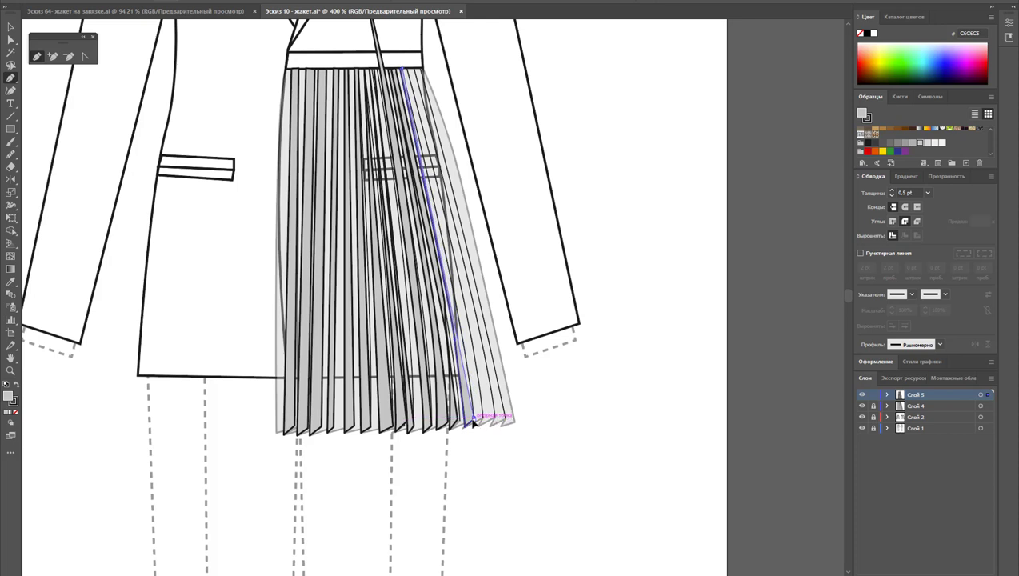
drag(472, 417, 476, 522)
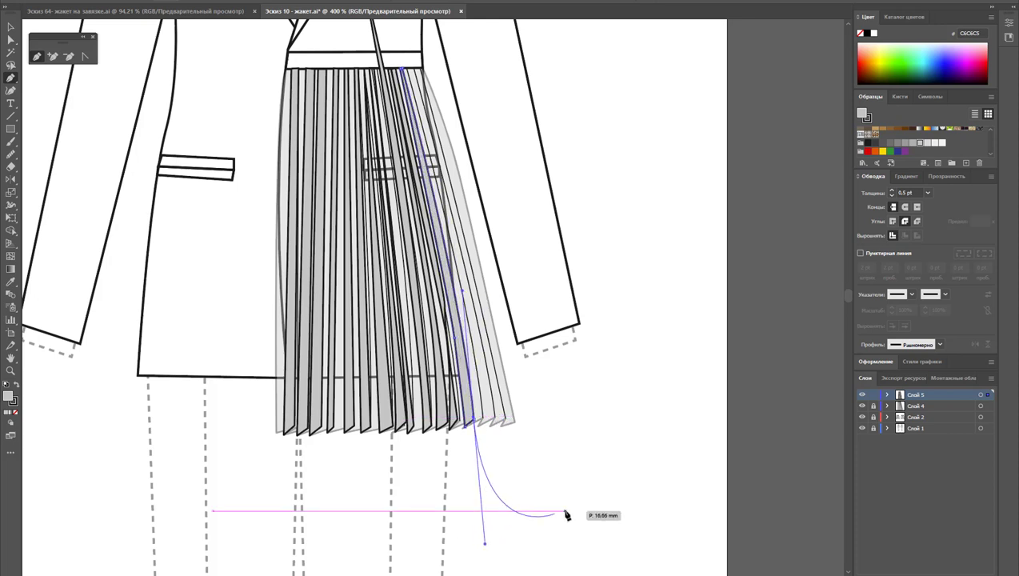
click(473, 428)
Add another pleat facet and a narrow pleat triangle near the right edge.
click(481, 419)
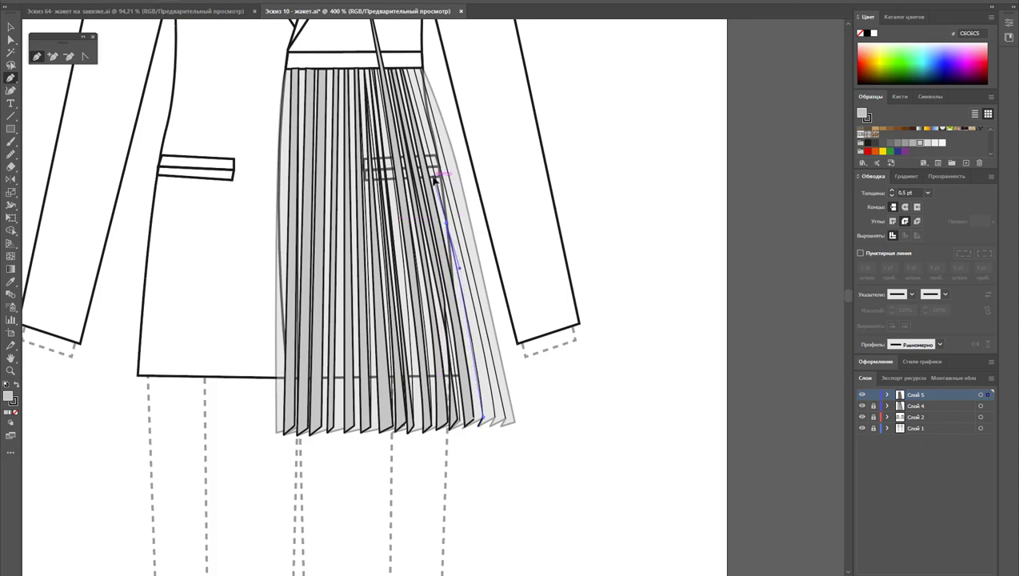
click(408, 69)
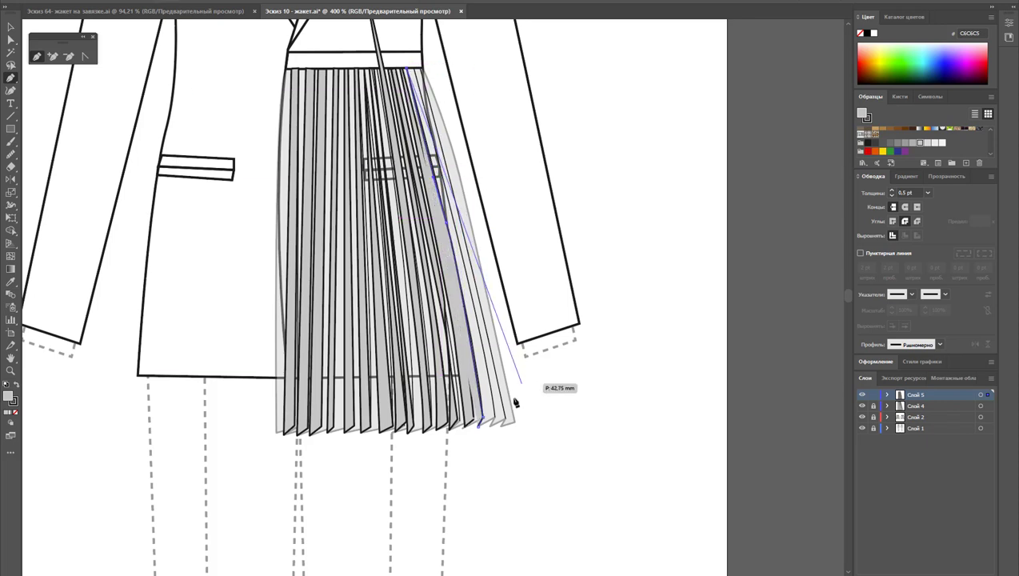
click(464, 341)
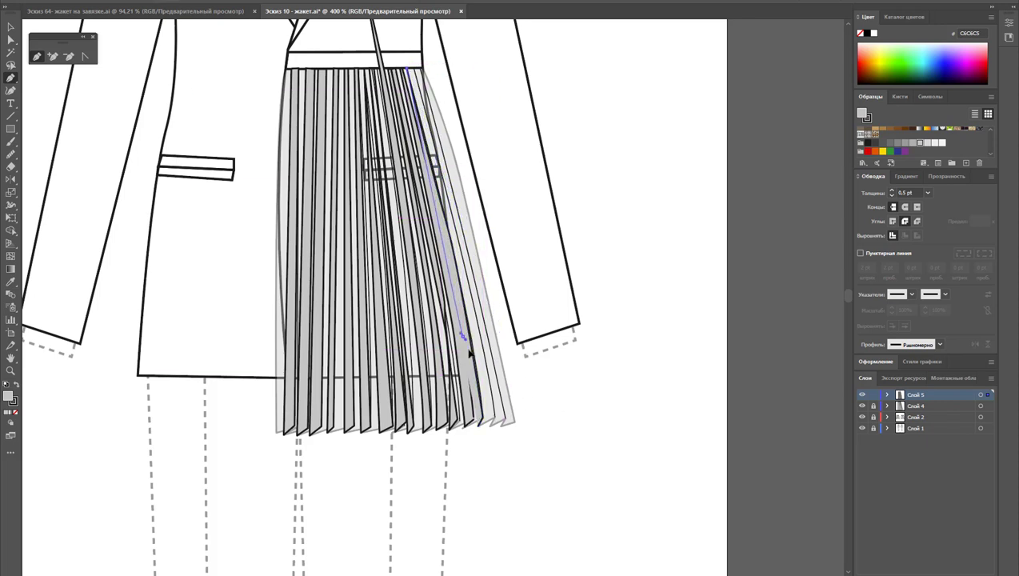
click(480, 429)
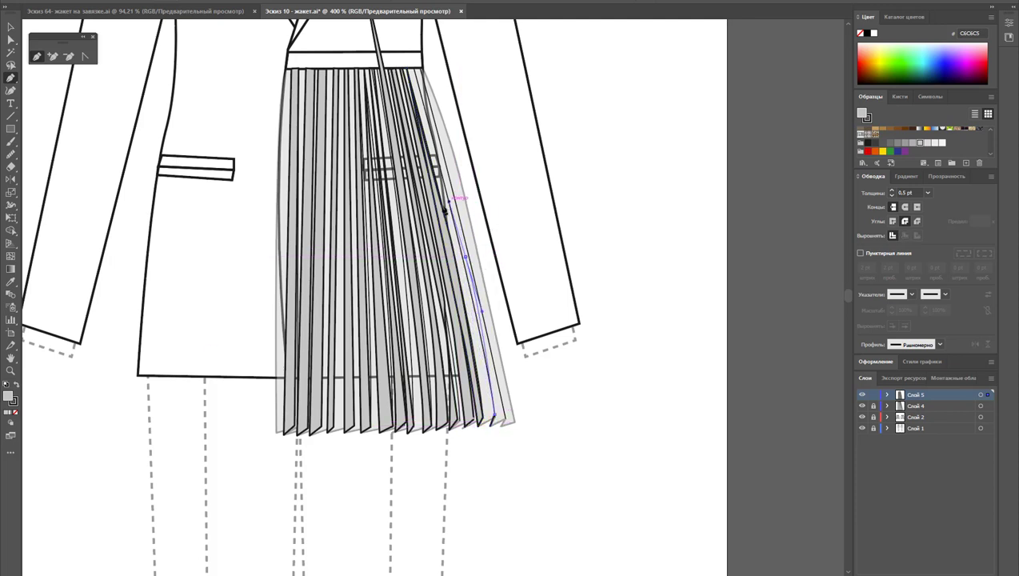
click(408, 71)
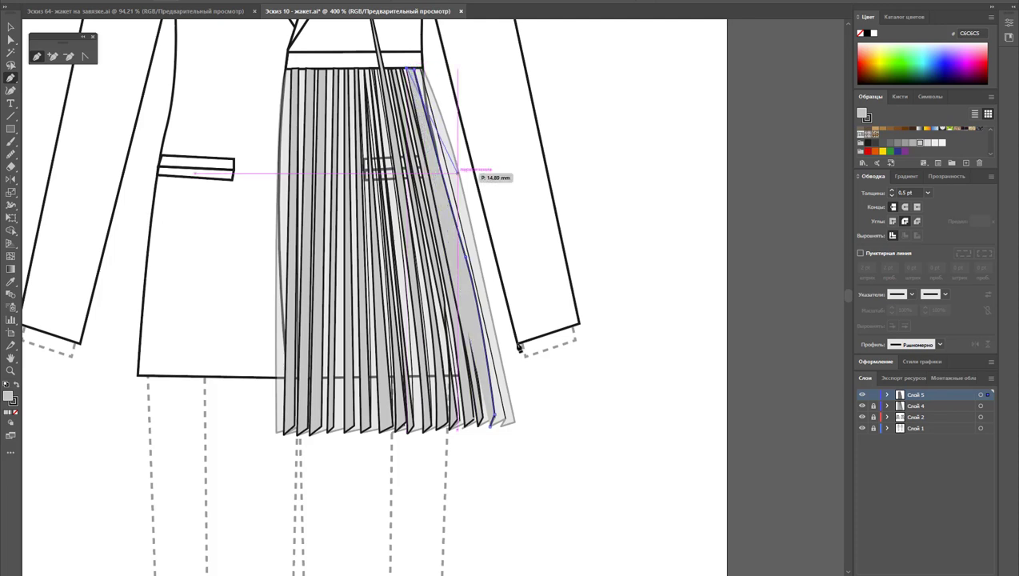
click(490, 425)
click(510, 424)
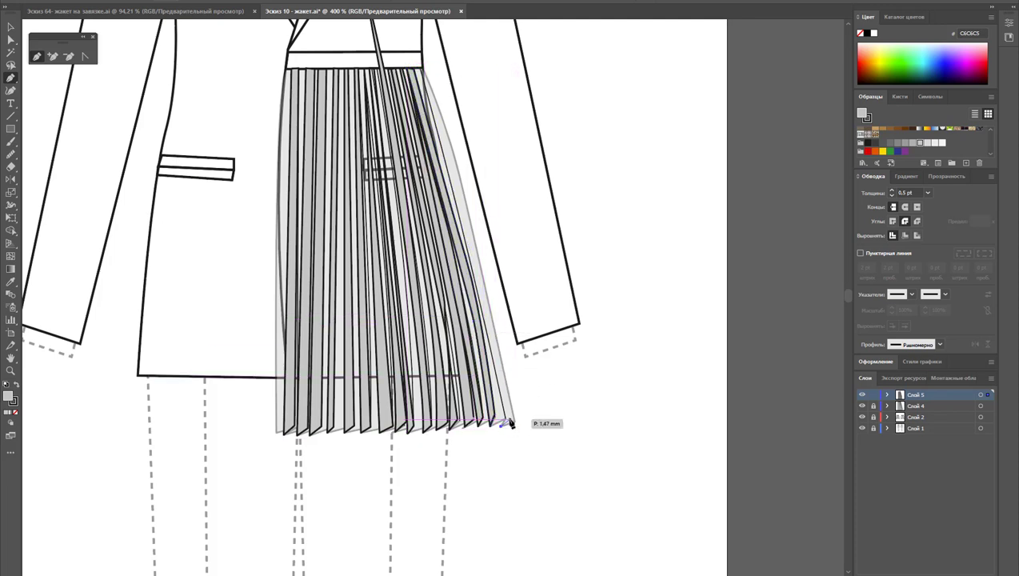
Start a final pleat line from the hem via a midpoint to the waistband.
click(502, 423)
click(473, 255)
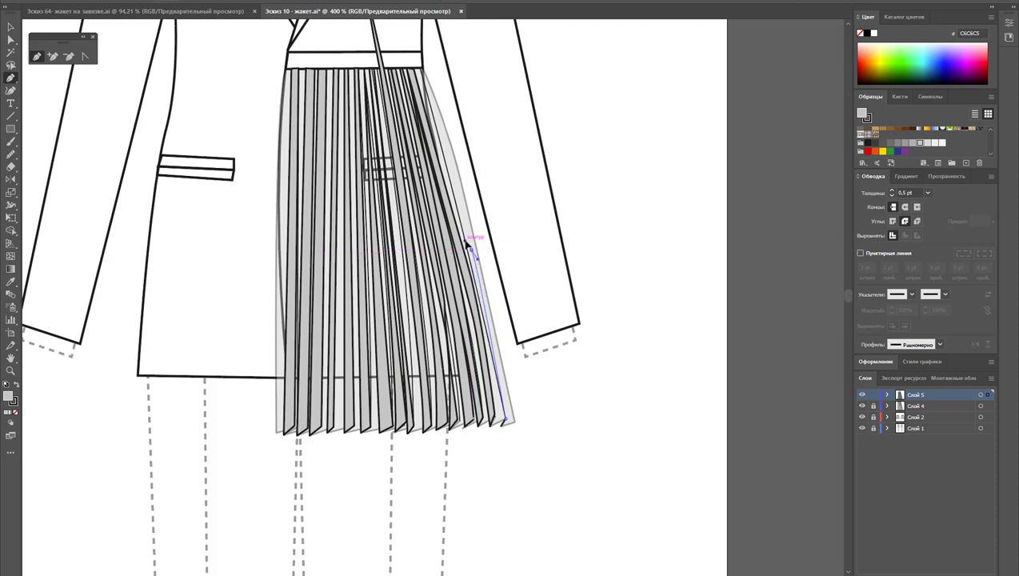
click(410, 62)
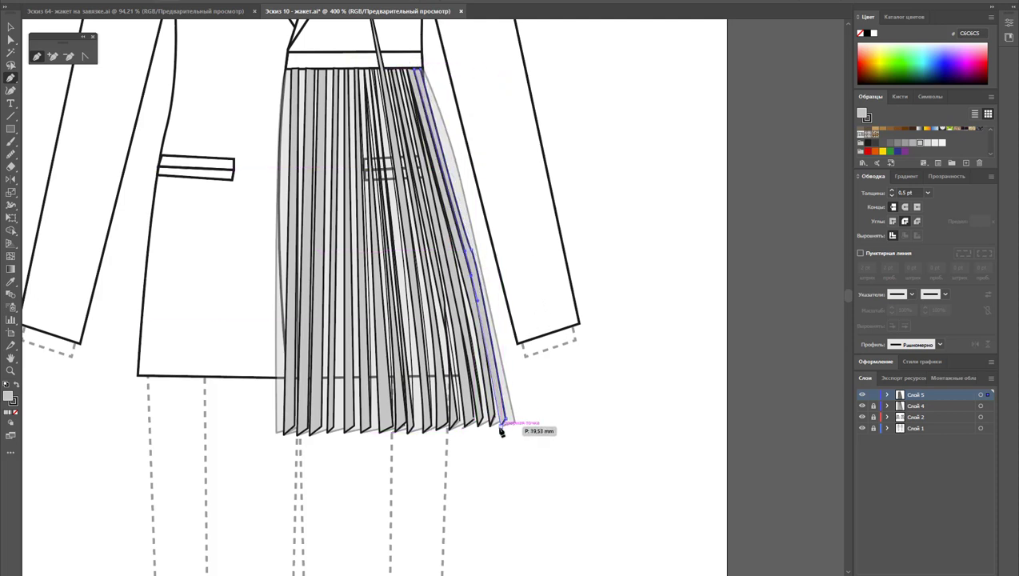
scroll(530, 400, up, 3)
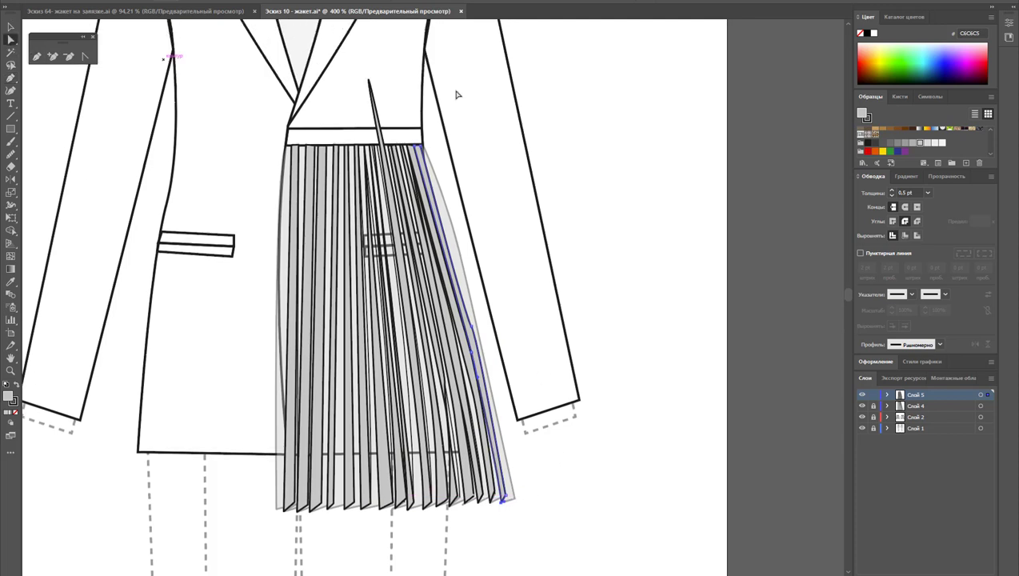
drag(416, 145, 381, 146)
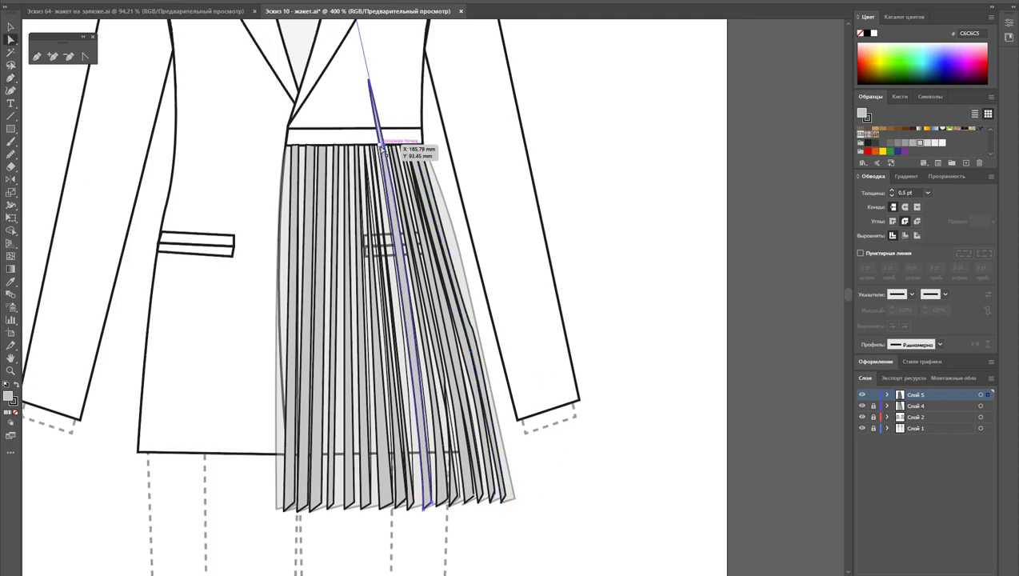
scroll(381, 148, up, 3)
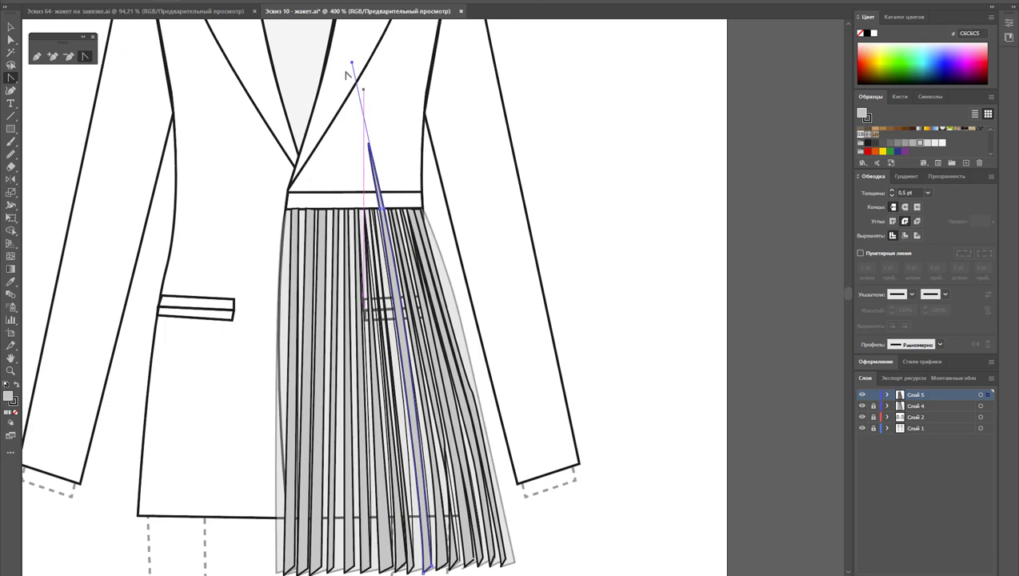
drag(345, 75, 351, 64)
scroll(352, 64, down, 4)
key(ctrl+z)
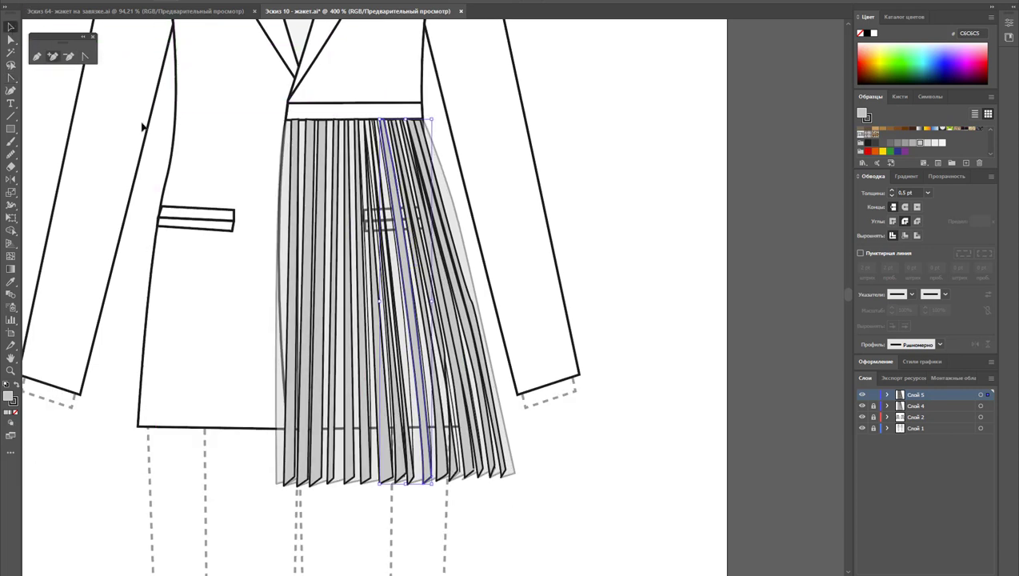
Marquee-select all the pleat facets and group them.
drag(142, 126, 385, 285)
right_click(386, 286)
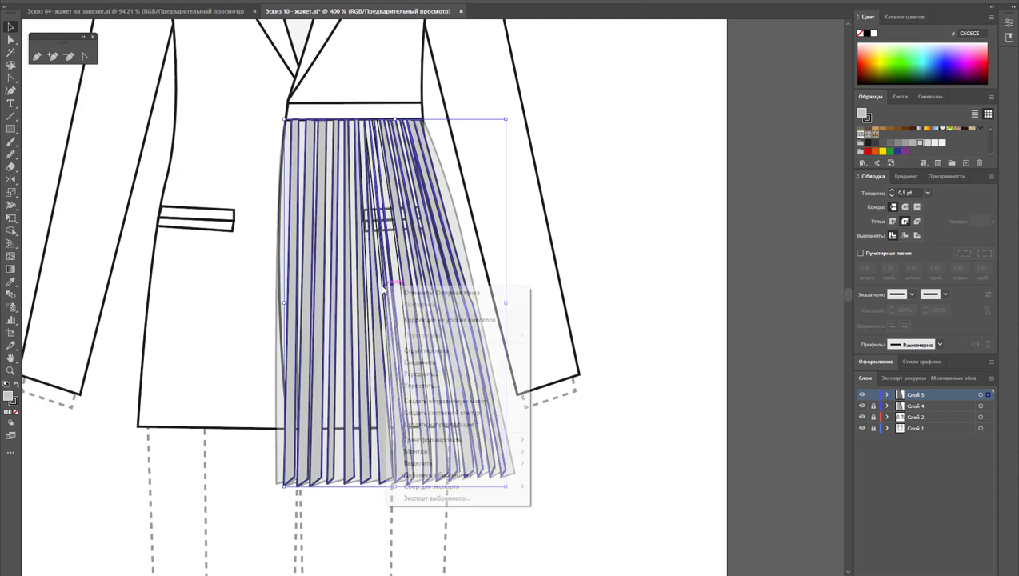
click(418, 352)
Set the grouped pleats' stroke to 0.25 pt and fill them black.
click(13, 405)
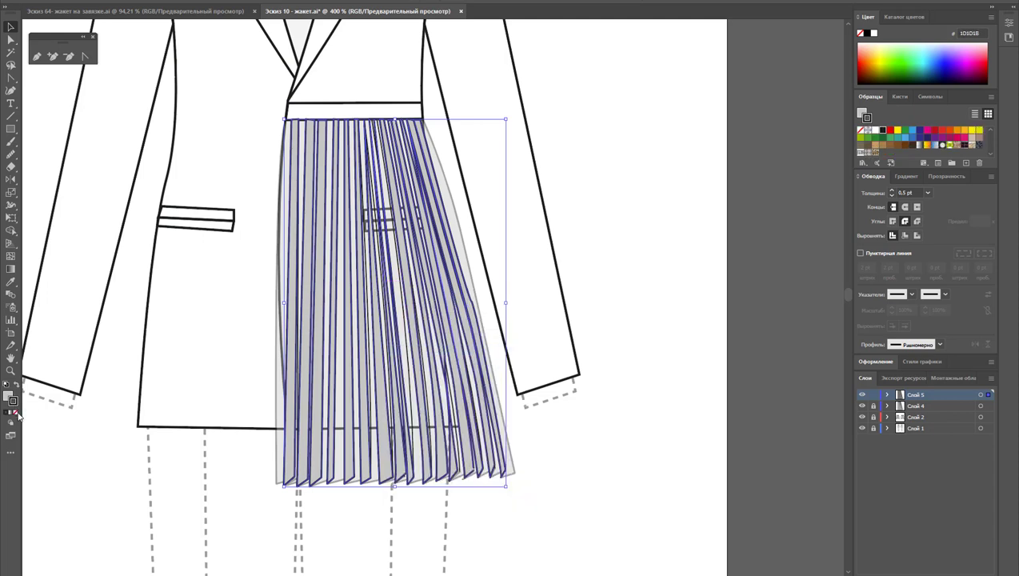
click(927, 193)
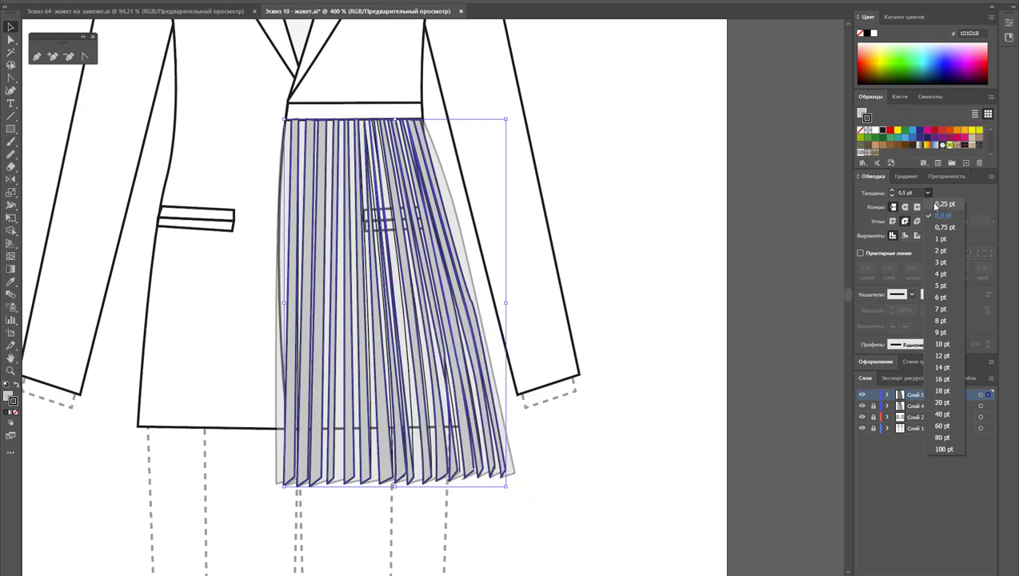
click(7, 395)
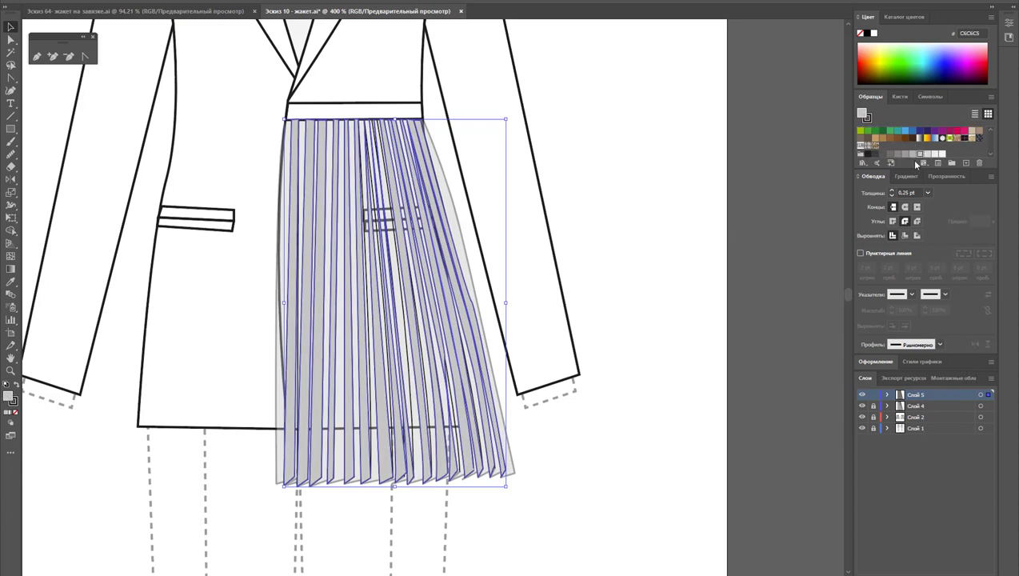
scroll(889, 148, up, 2)
click(880, 130)
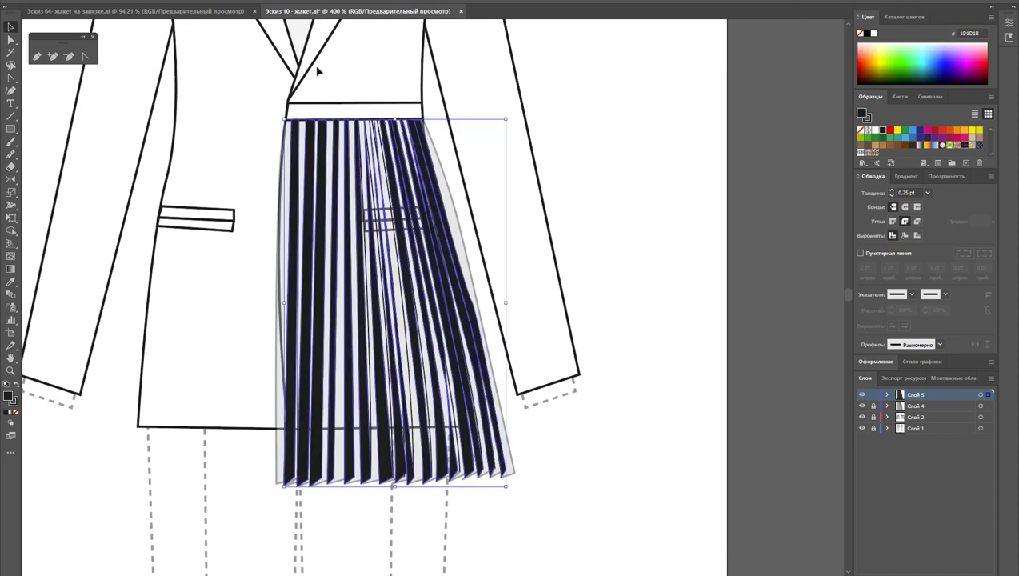
Lower the pleats' opacity and move layer Слой 5 beneath Слой 4.
click(335, 10)
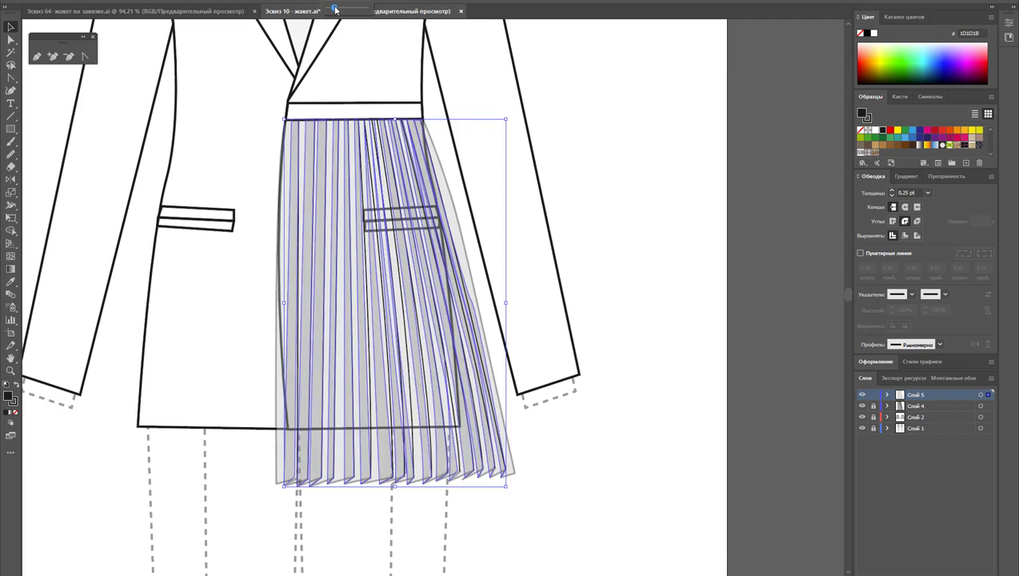
drag(334, 10, 332, 9)
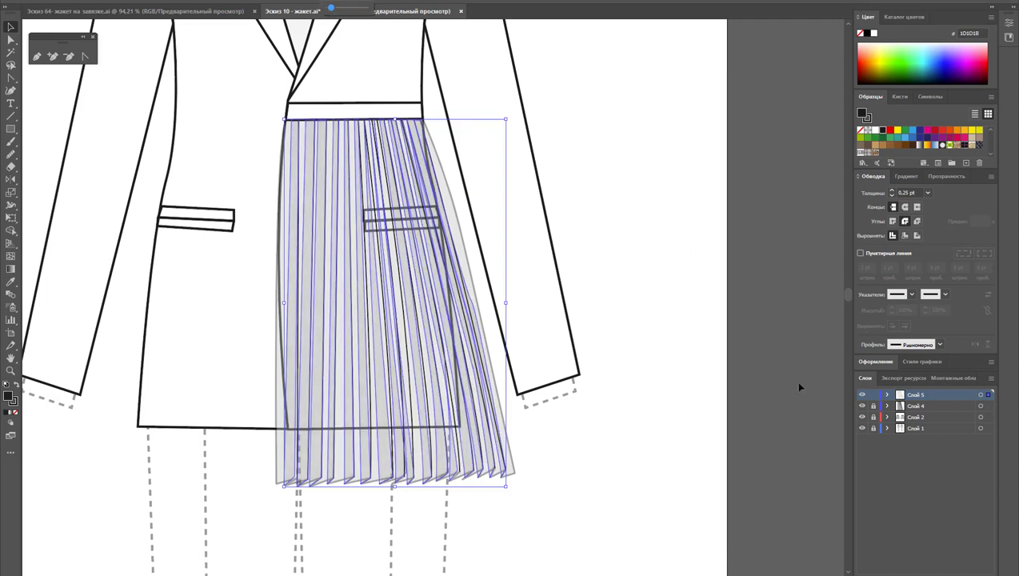
drag(902, 396, 901, 411)
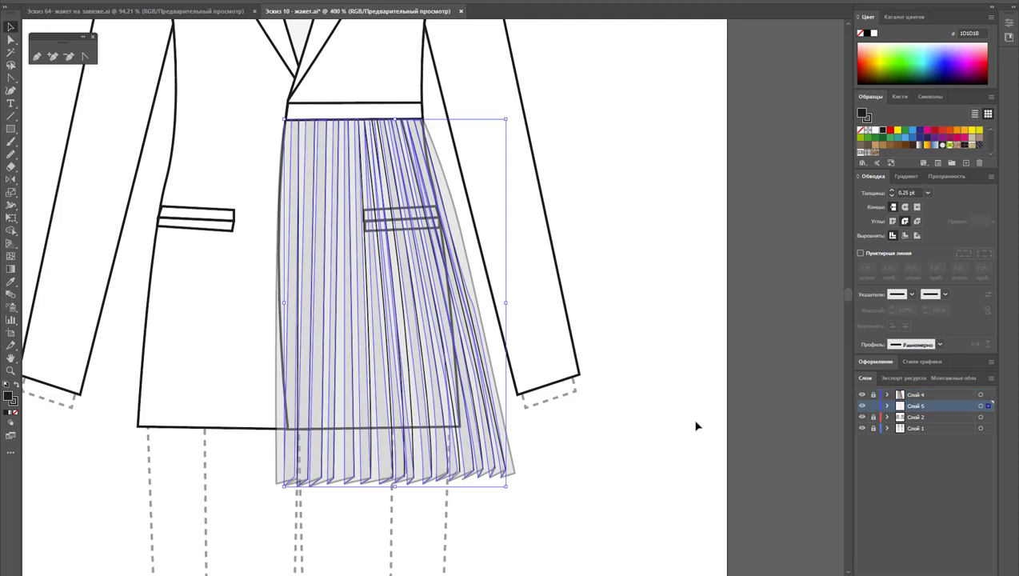
click(652, 459)
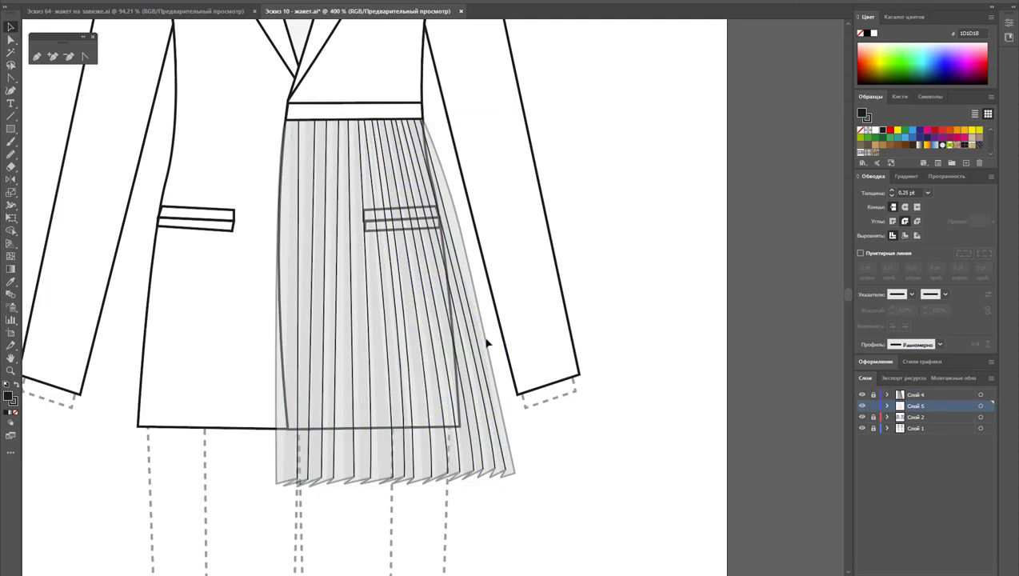
Deselect the pleated panel and zoom out to view the whole jacket.
click(364, 439)
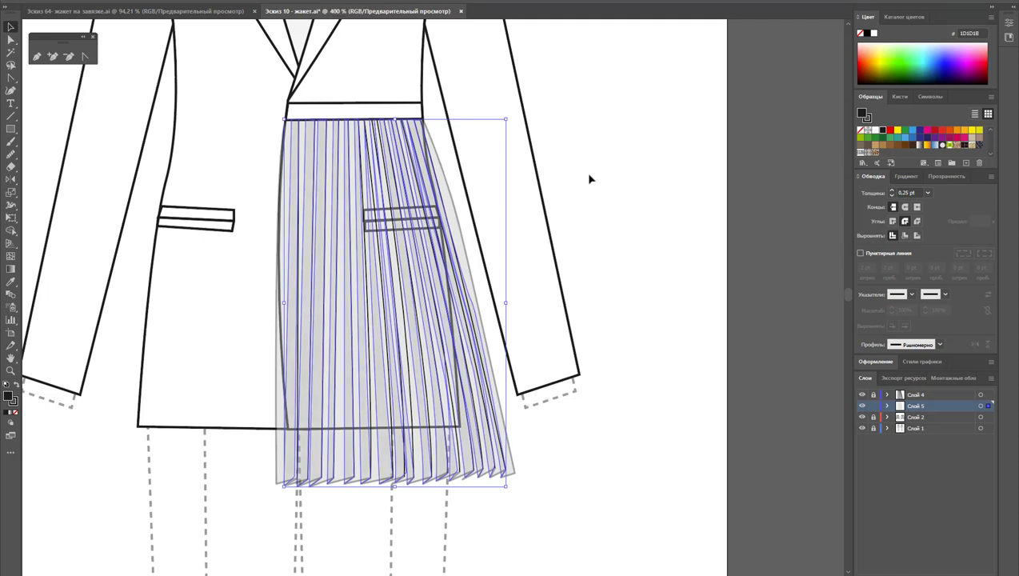
click(649, 200)
key(z)
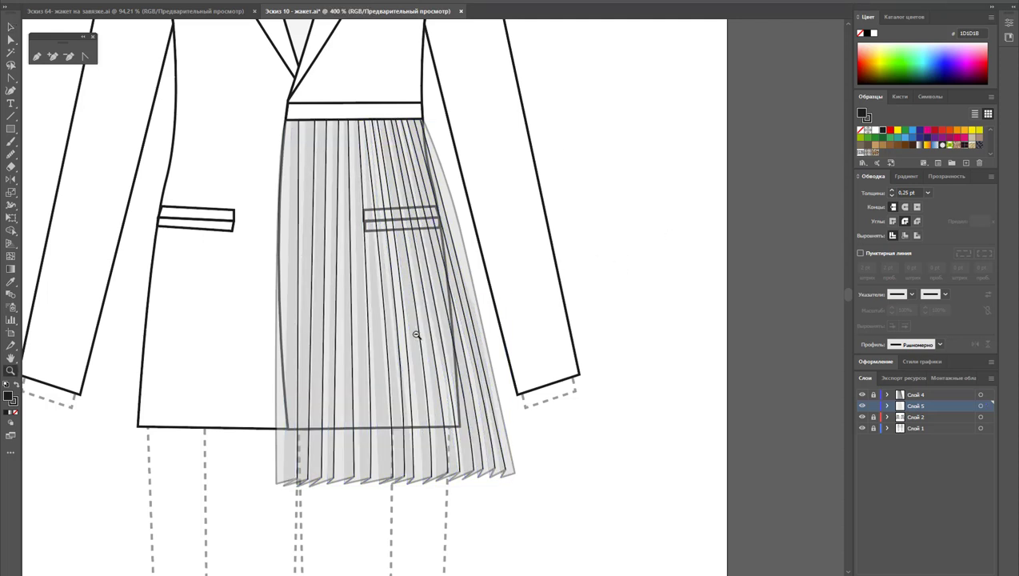
alt+click(414, 334)
alt+click(393, 302)
alt+click(546, 373)
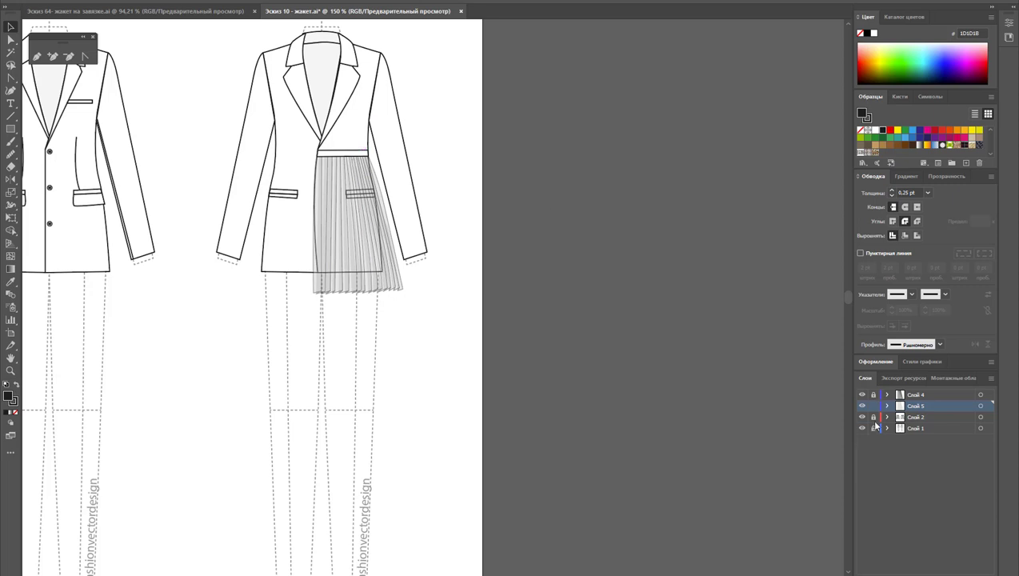
Fill the second jacket's waistband strip with light grey, then zoom out to the whole artboard.
click(342, 153)
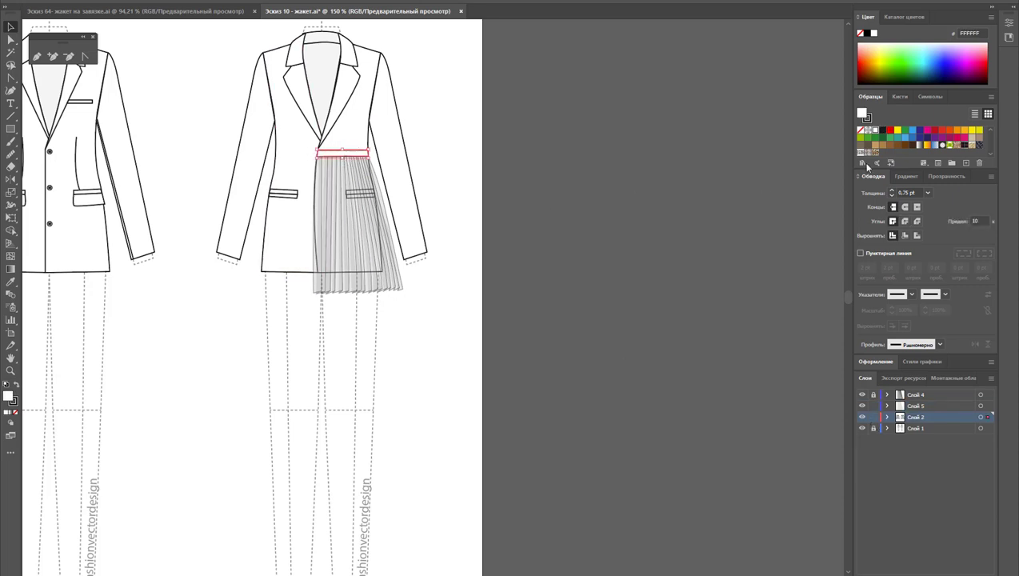
scroll(892, 152, down, 2)
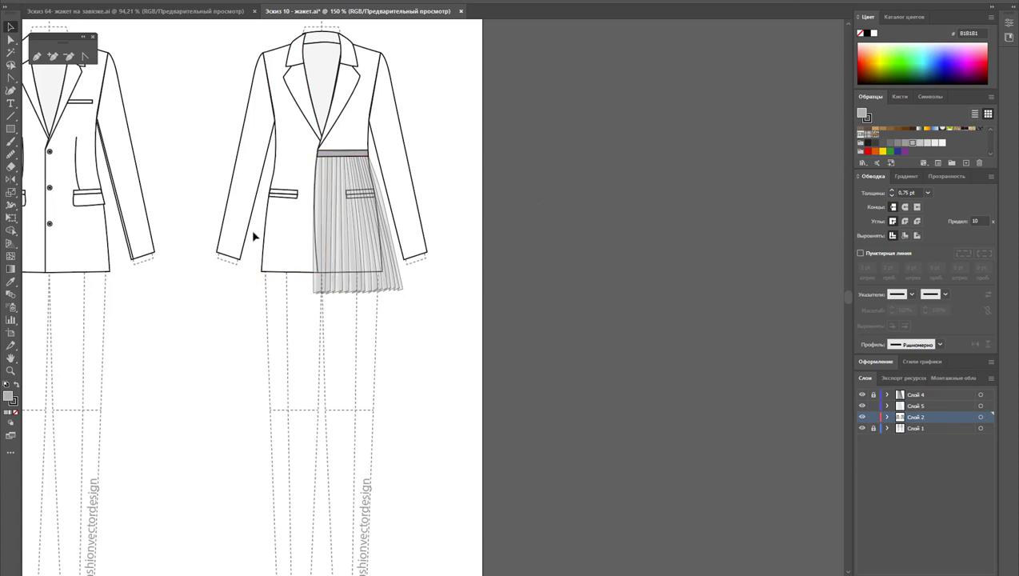
key(z)
key(ctrl+1)
scroll(498, 316, up, 1)
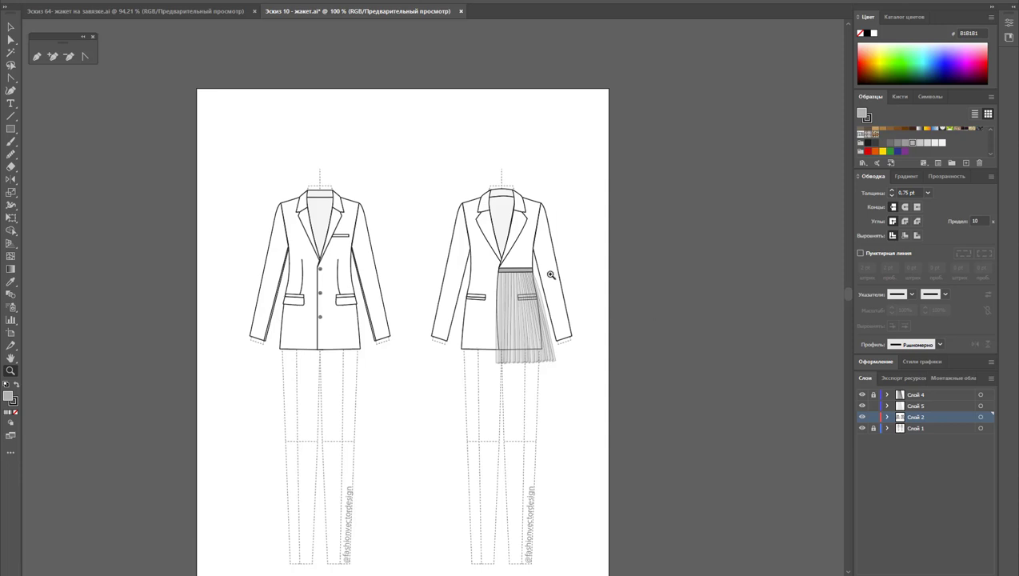
At 200% zoom, draw a curved shading shape along the inner edge of the left lapel.
click(523, 290)
click(360, 278)
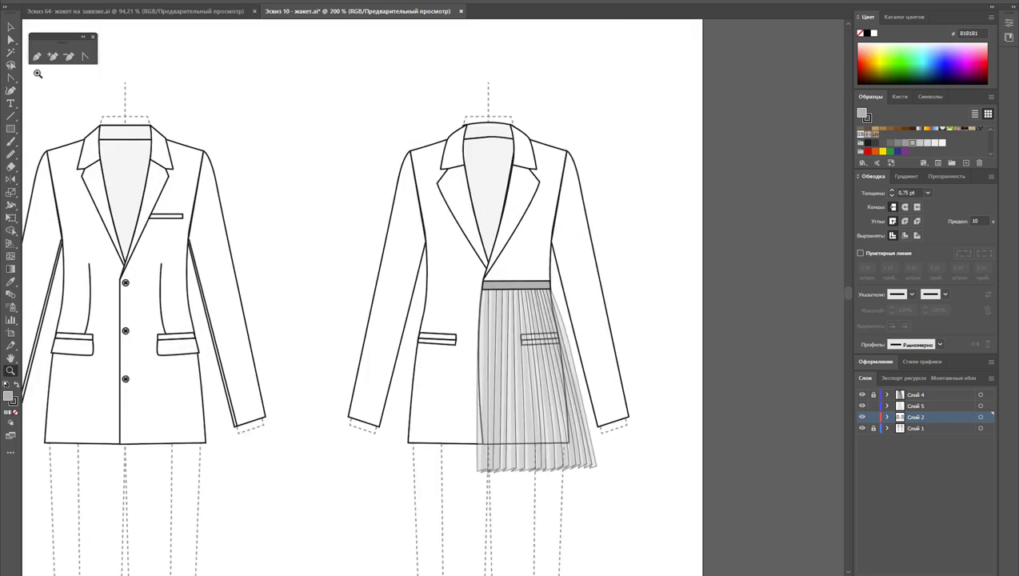
click(37, 56)
drag(488, 124, 478, 140)
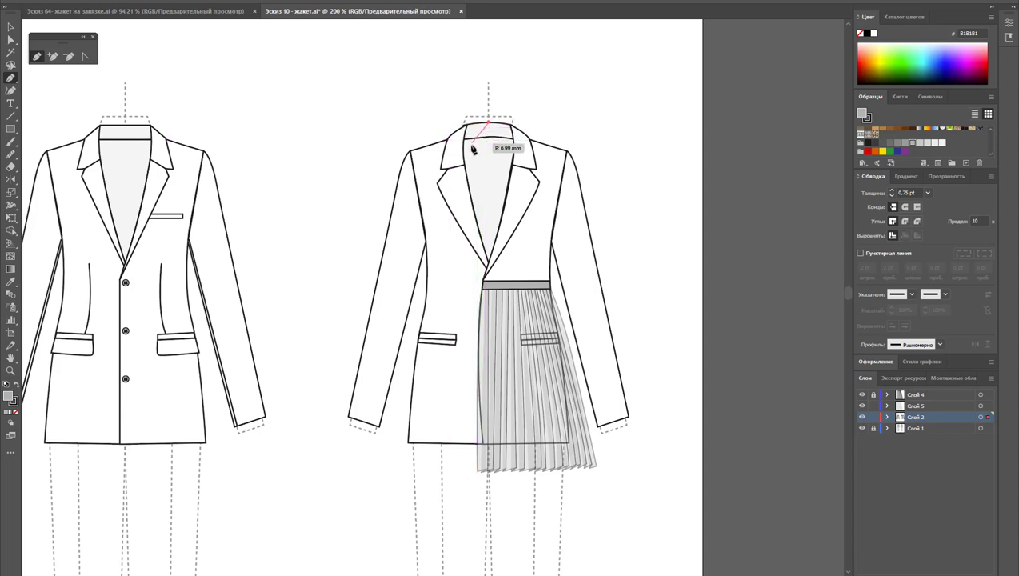
click(487, 262)
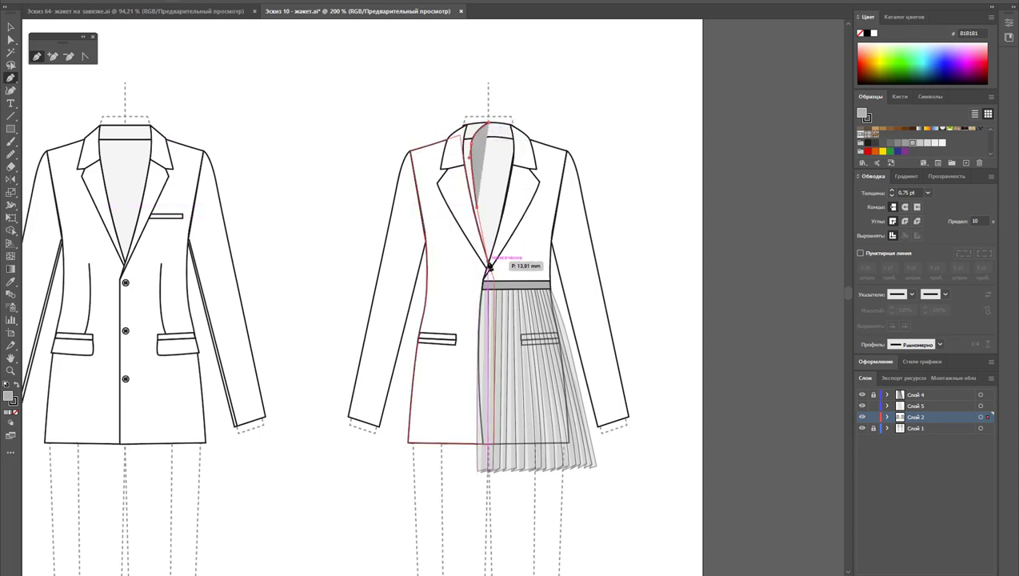
click(466, 166)
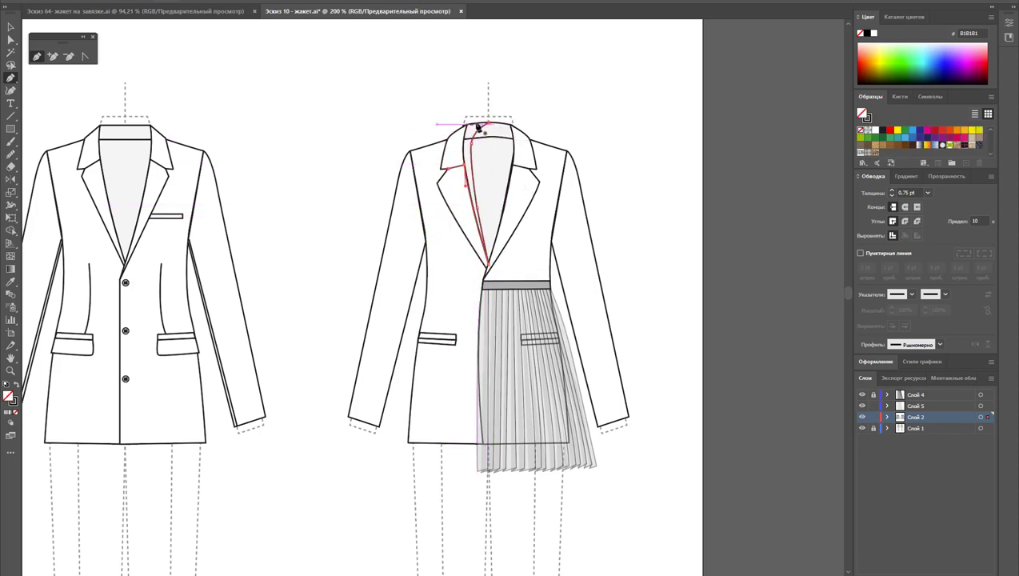
key(slash)
click(488, 125)
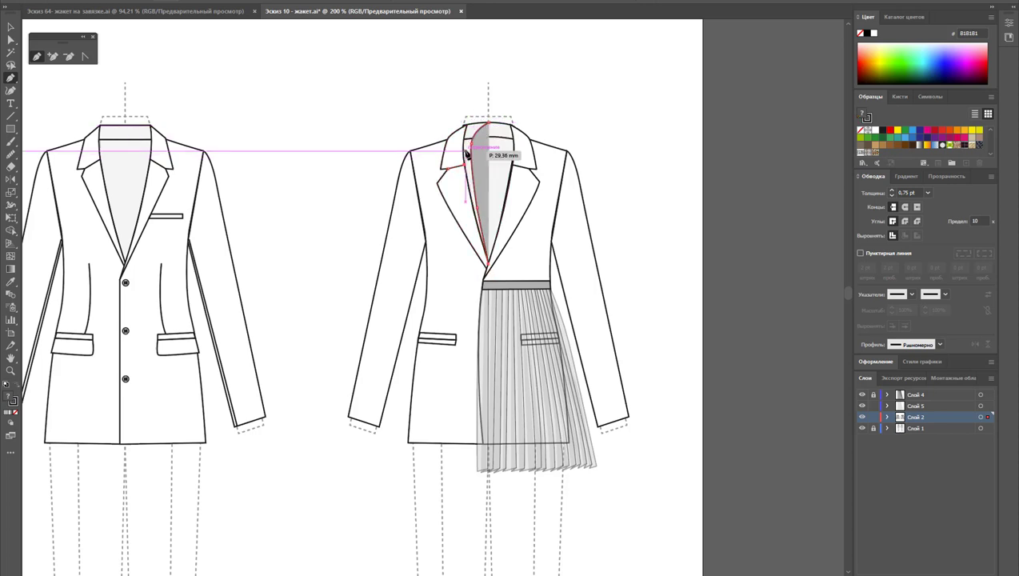
key(ctrl+z)
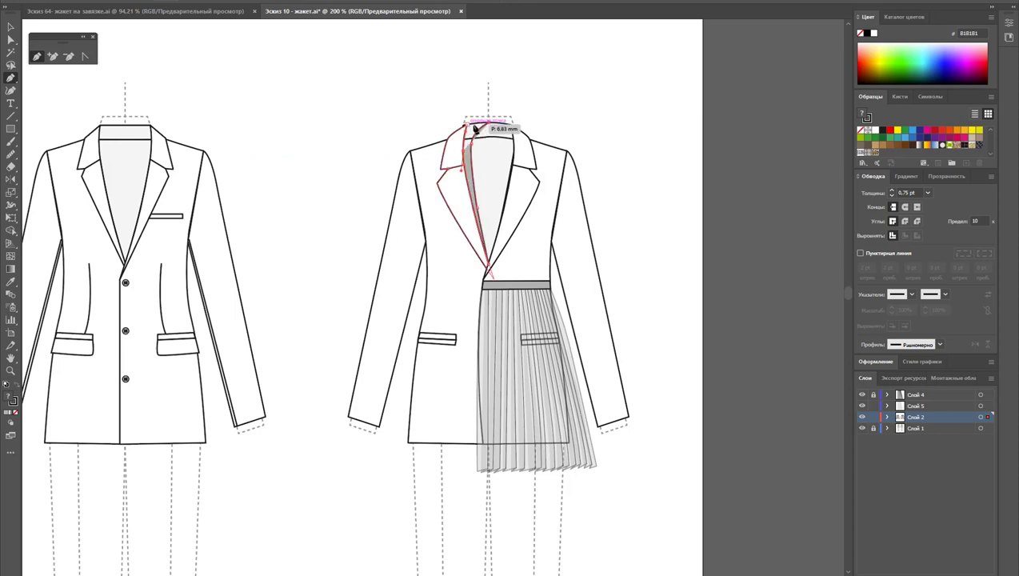
drag(489, 123, 519, 126)
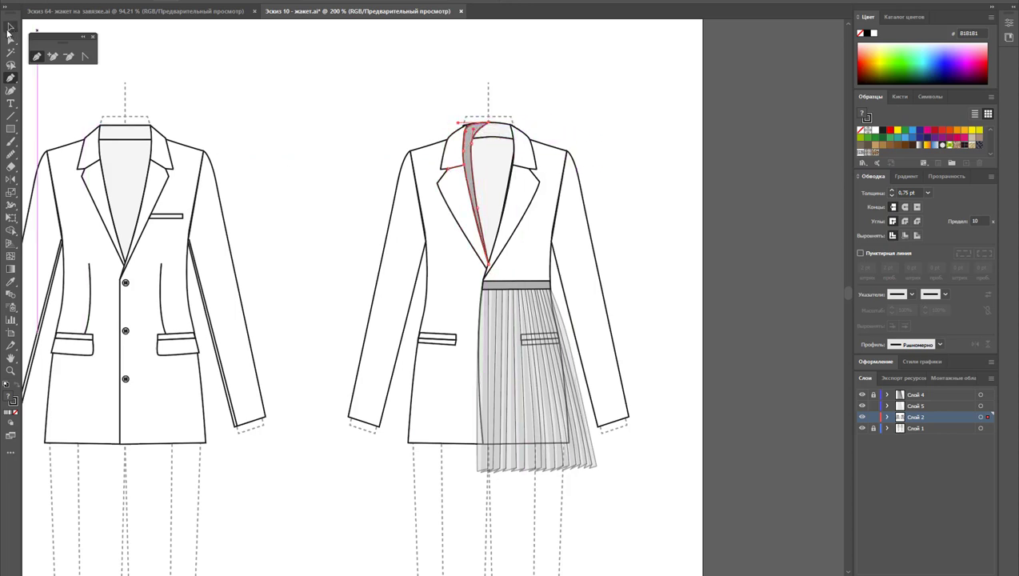
Give the lapel shape no stroke and a black fill, lowered in opacity to translucent grey.
click(11, 27)
click(476, 168)
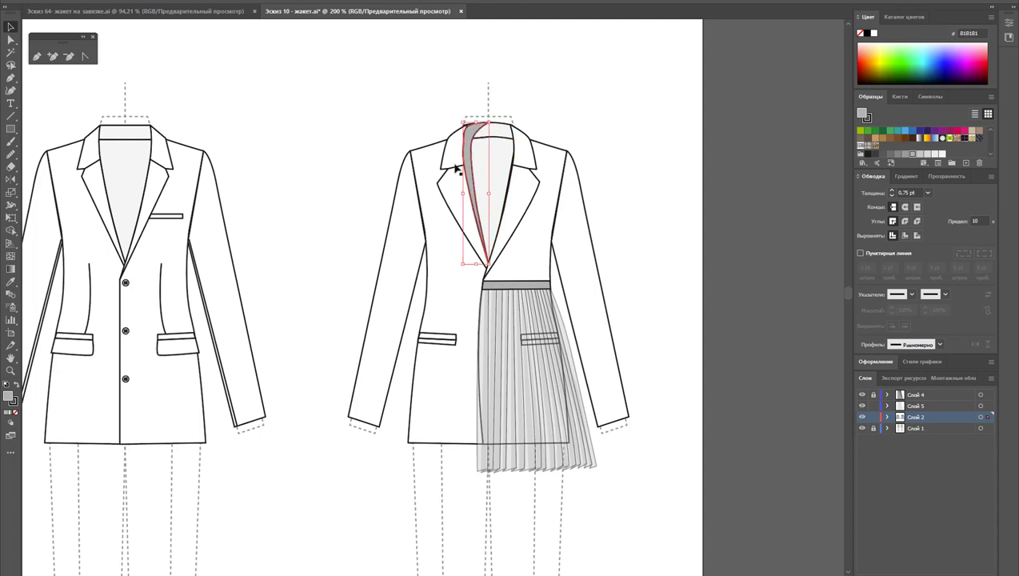
click(14, 402)
click(14, 413)
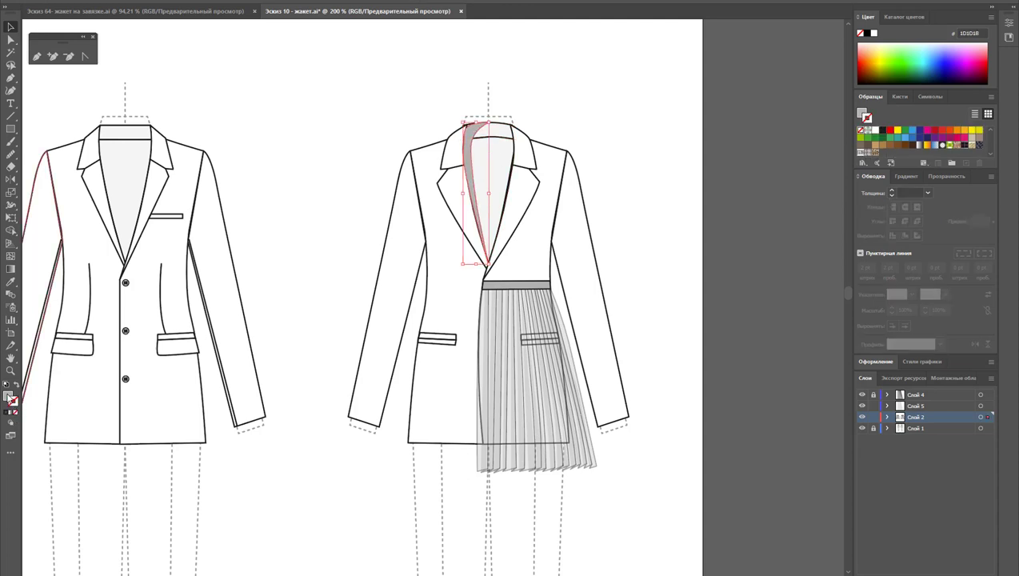
click(8, 396)
scroll(909, 147, up, 2)
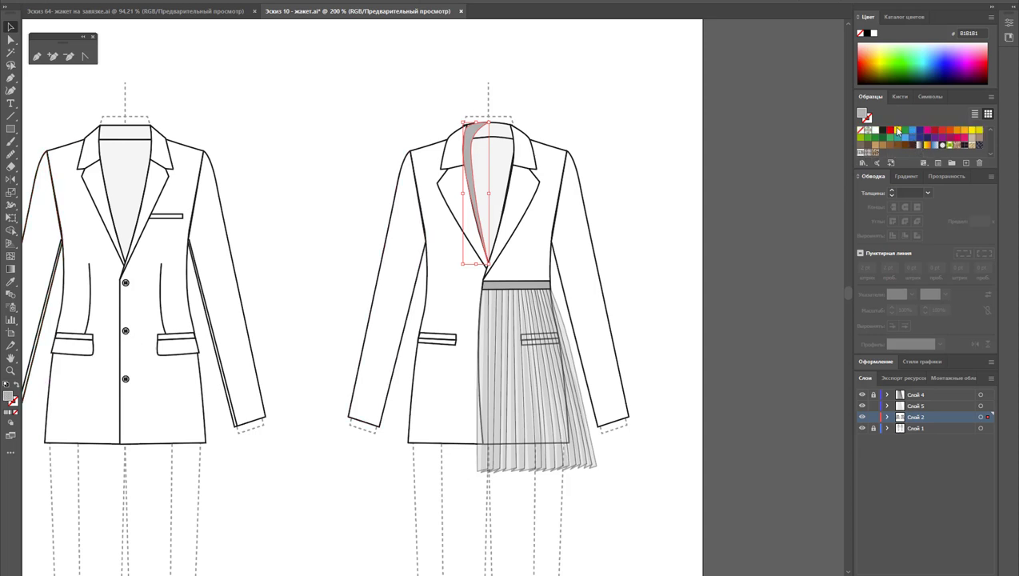
click(883, 130)
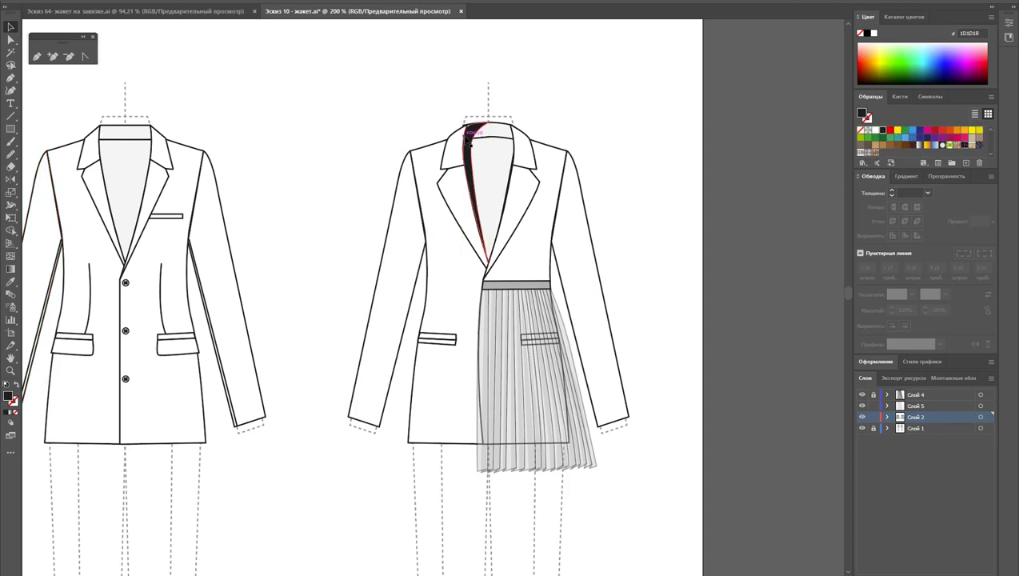
mouse_move(346, 7)
mouse_down()
mouse_move(322, 14)
mouse_move(336, 9)
mouse_up()
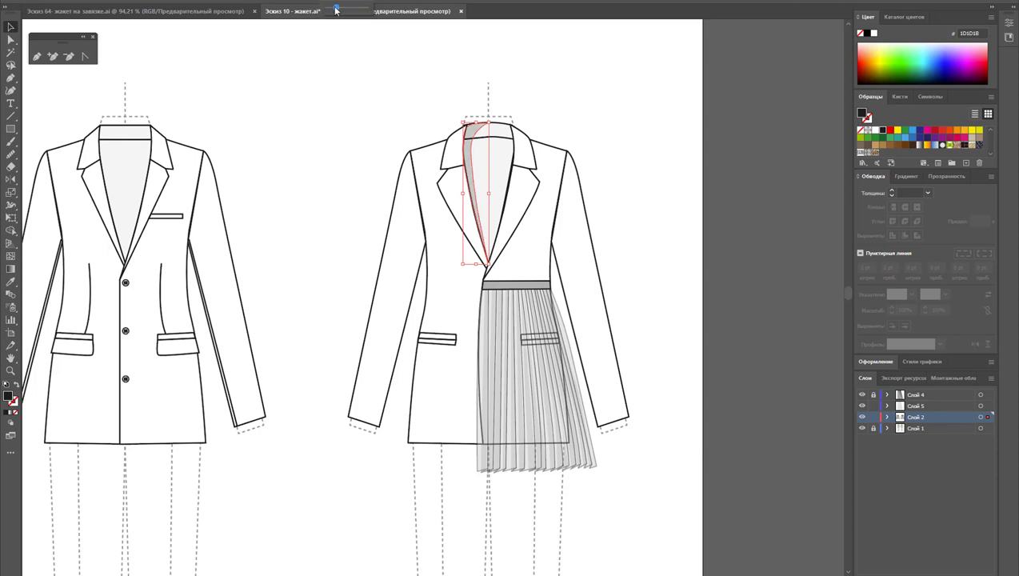
click(612, 93)
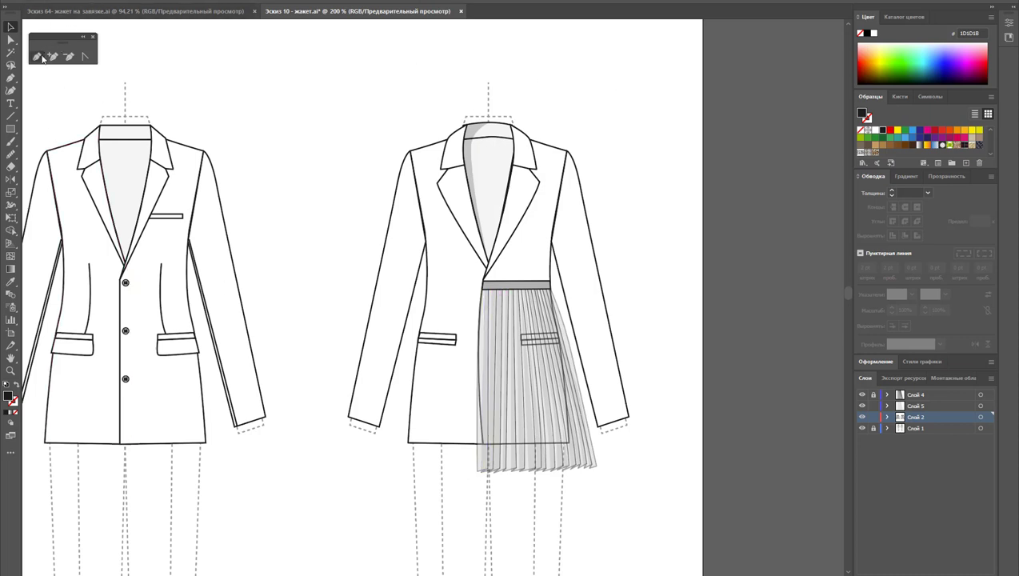
key(p)
click(503, 126)
click(515, 144)
click(507, 166)
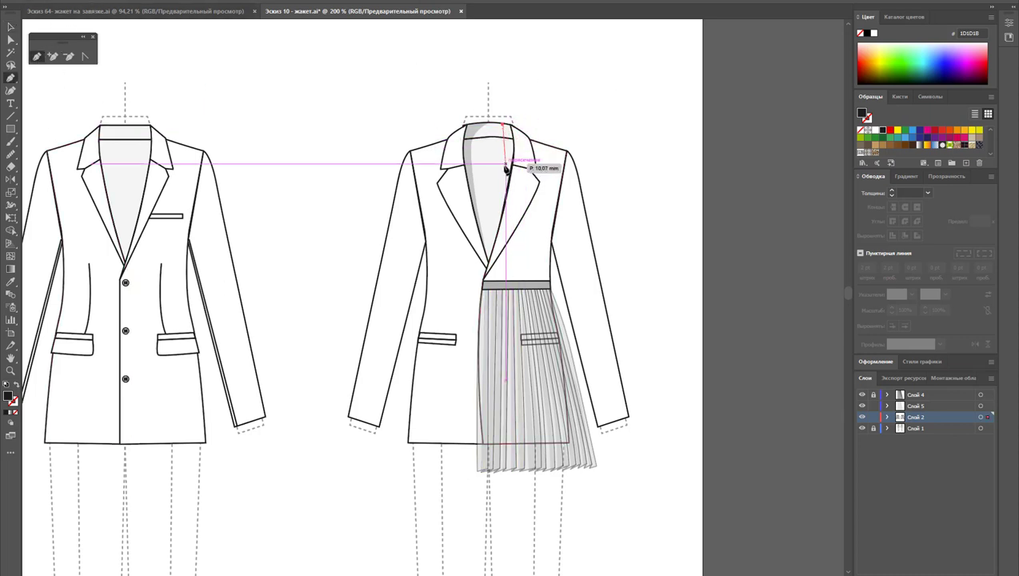
click(497, 191)
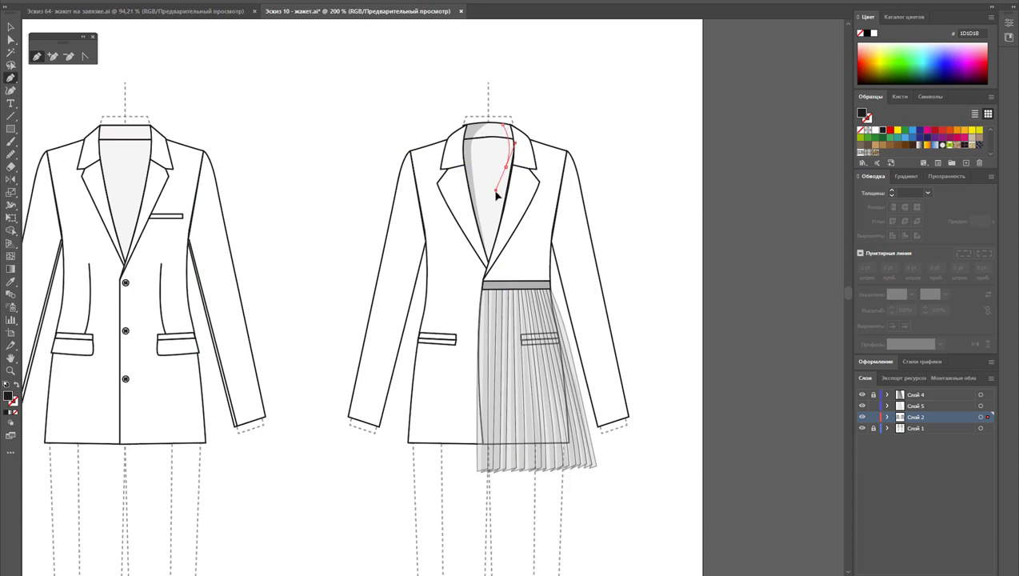
click(479, 282)
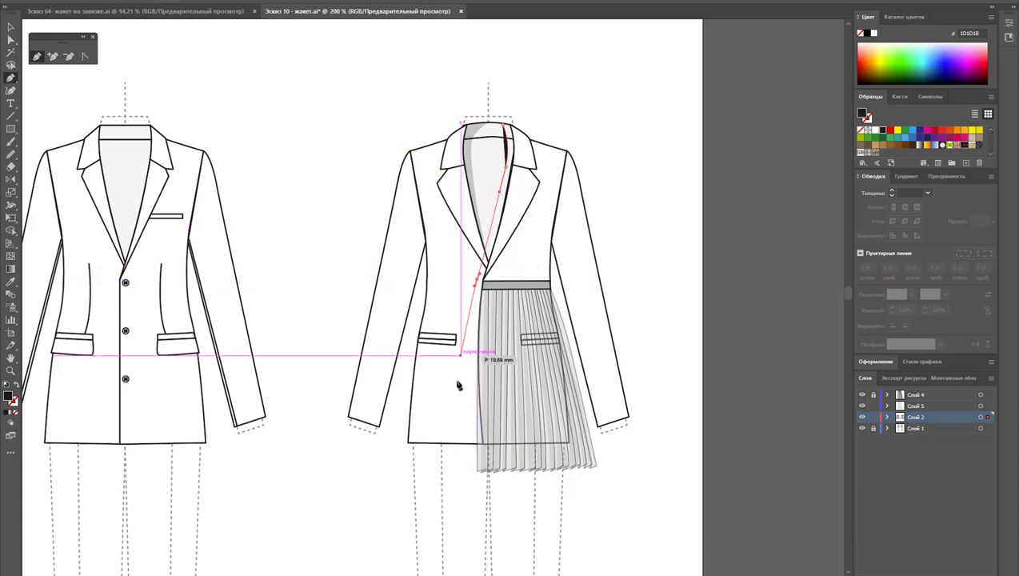
click(477, 445)
click(487, 444)
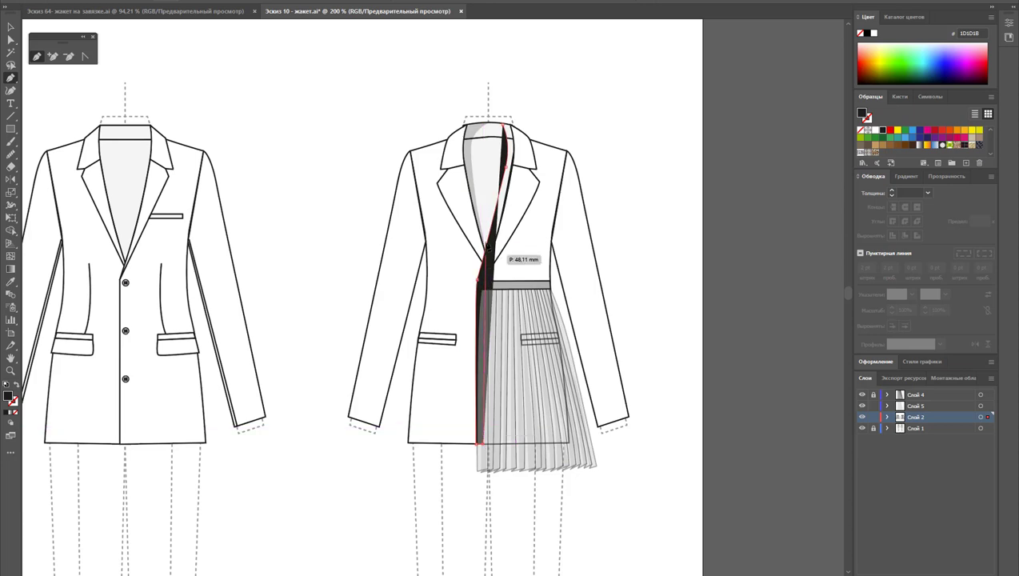
click(500, 233)
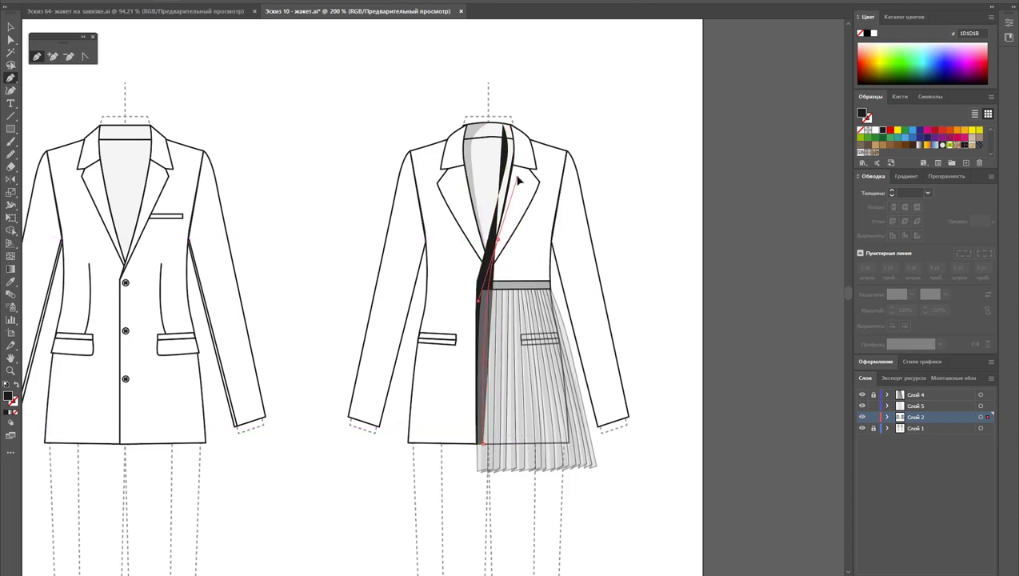
click(506, 128)
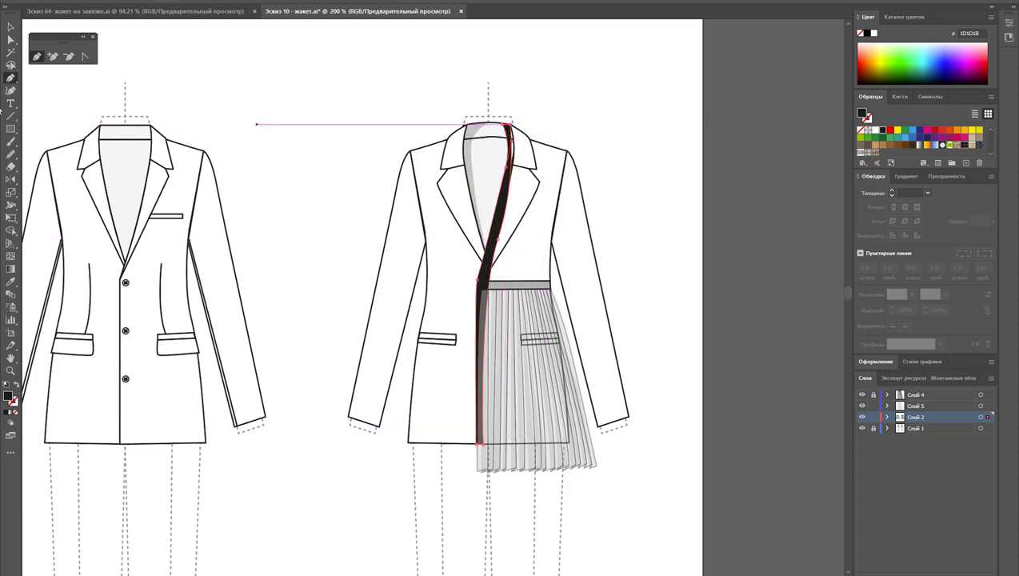
click(10, 26)
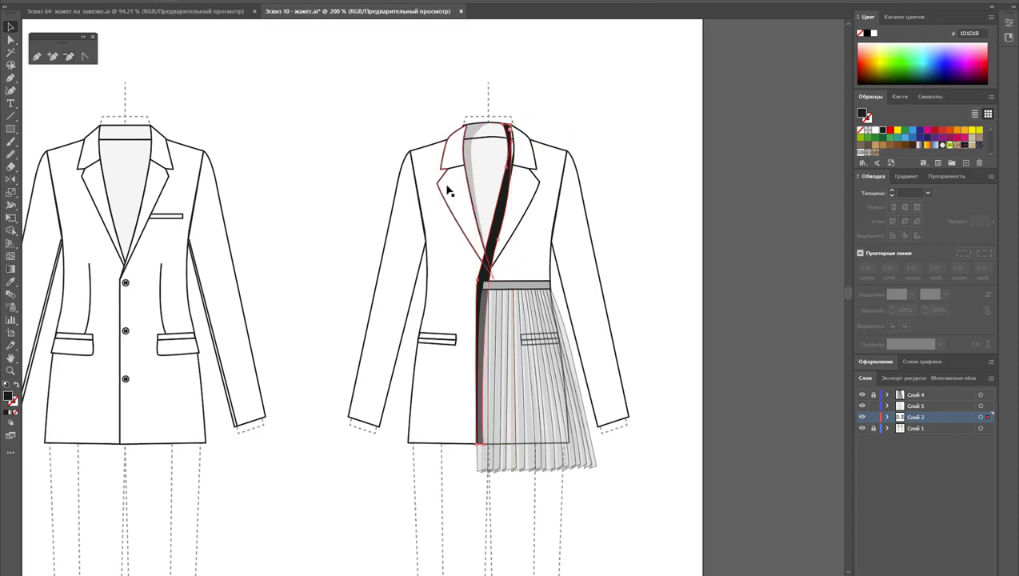
key(ctrl+shift+bracketleft)
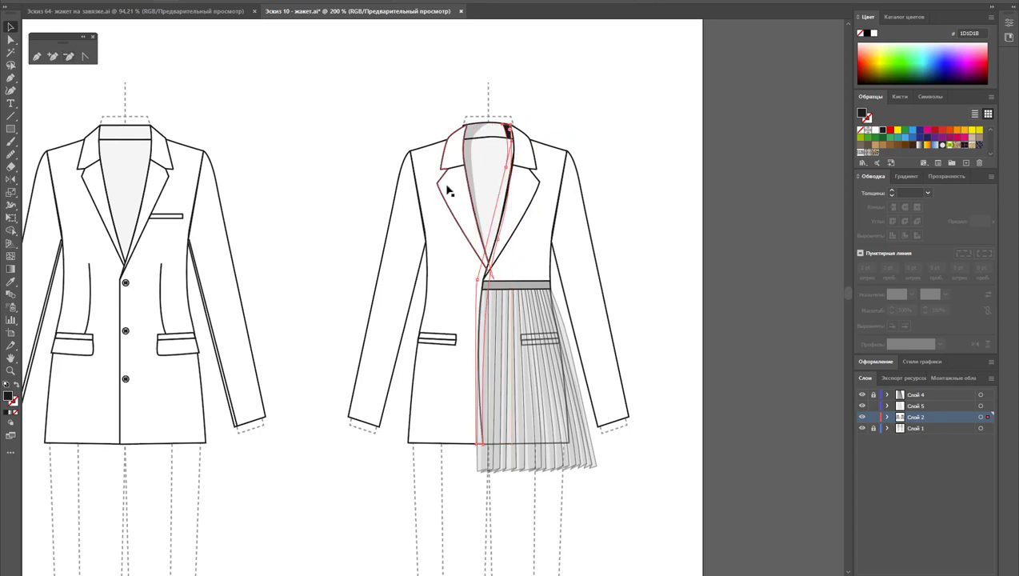
key(ctrl+bracketright)
key(ctrl+bracketright)
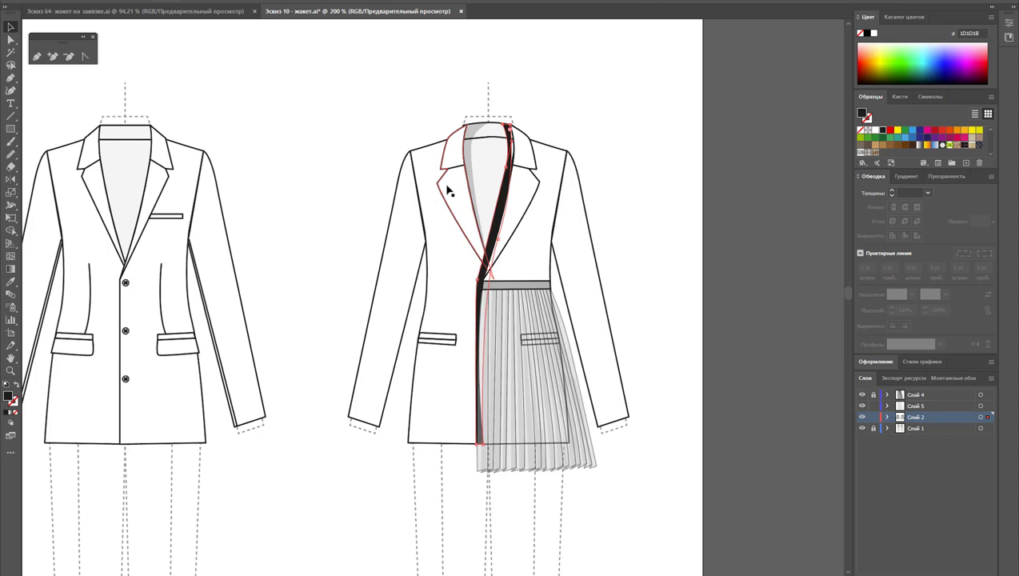
click(510, 360)
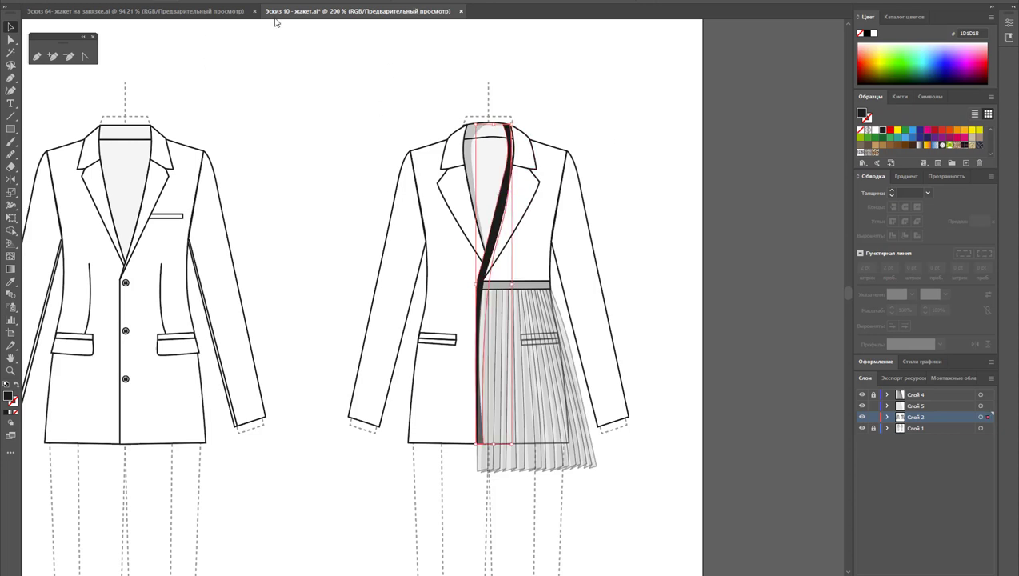
key(ctrl+z)
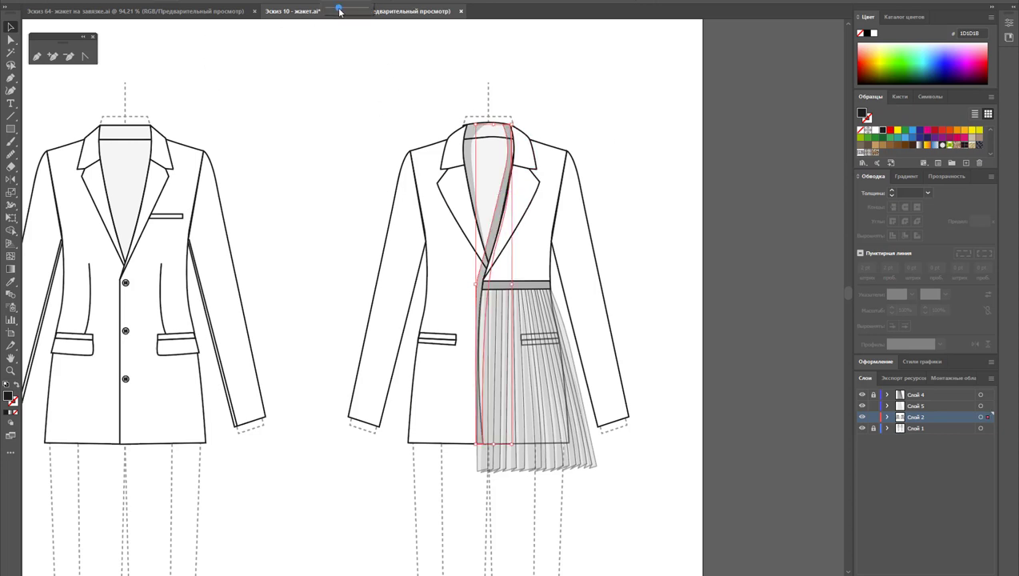
key(ctrl+z)
click(627, 151)
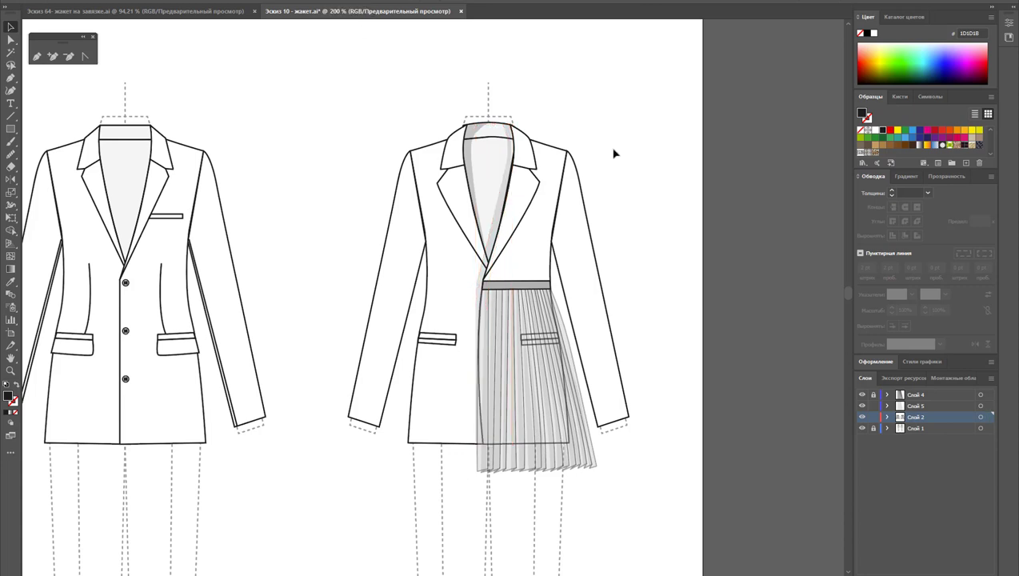
key(z)
alt+click(528, 313)
Widen the artboard to the right to about 317 mm and marquee-select the pleated jacket.
alt+click(456, 318)
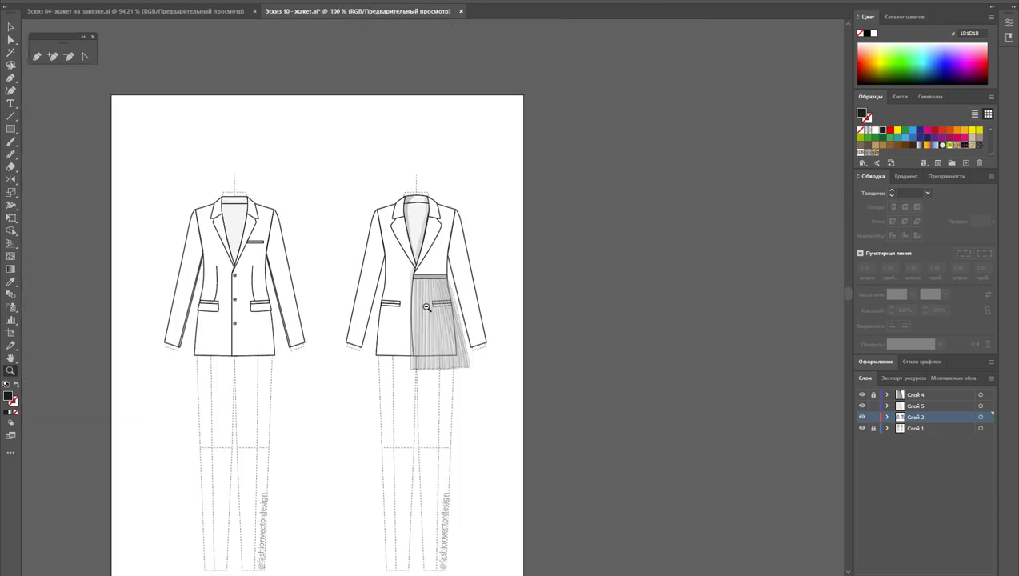
click(10, 26)
scroll(314, 126, down, 2)
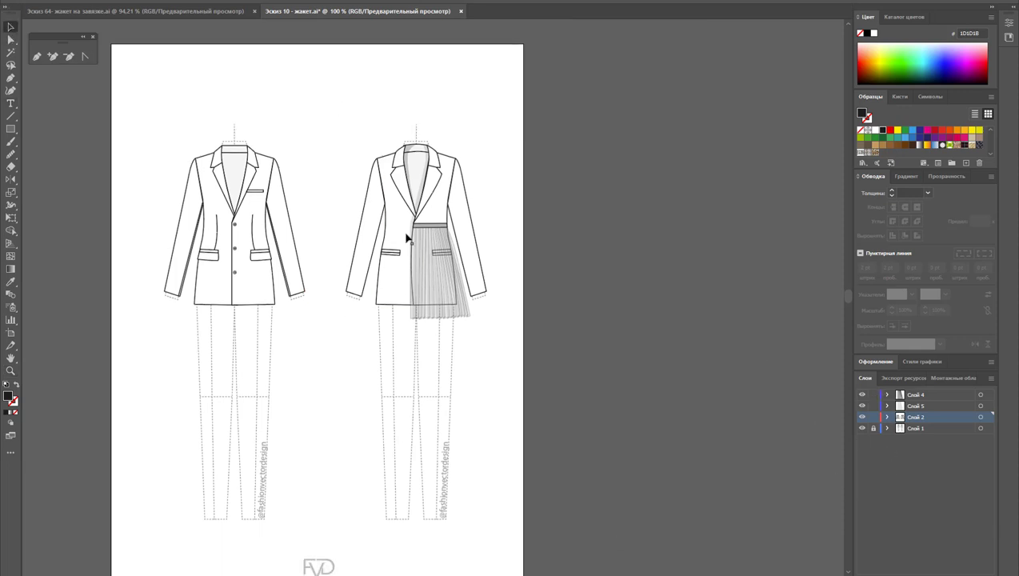
click(10, 333)
drag(523, 335, 734, 344)
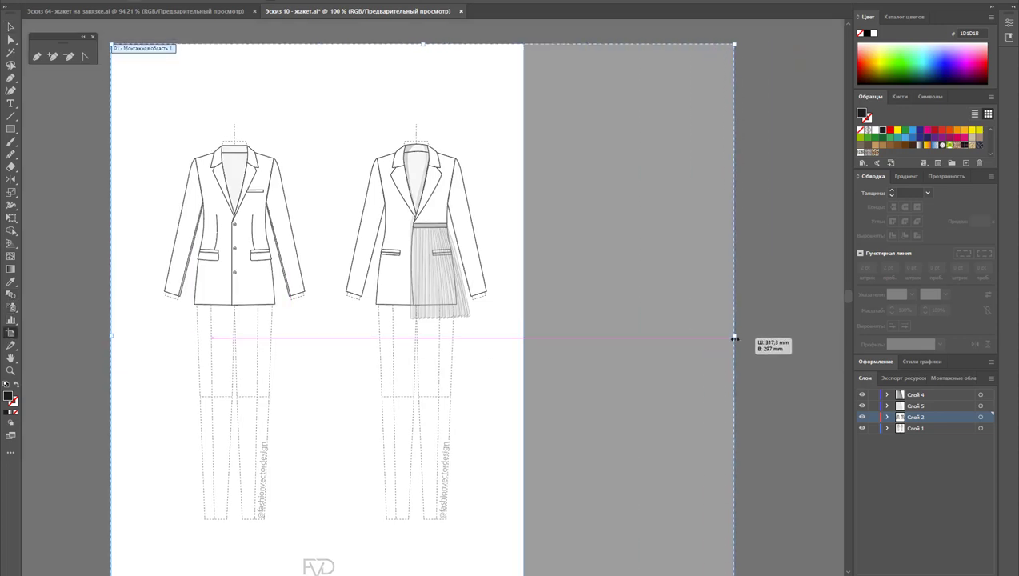
click(10, 27)
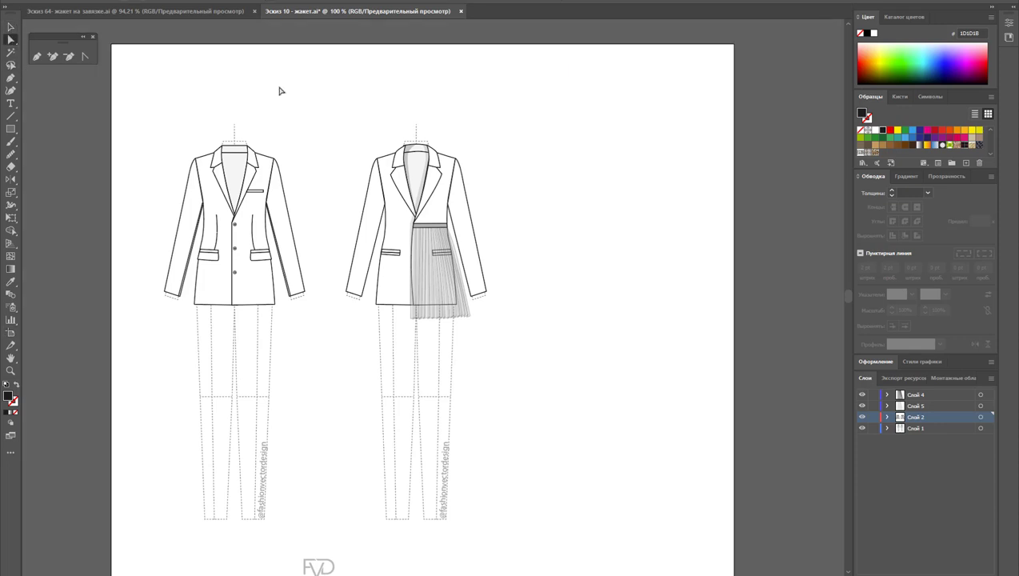
drag(334, 93, 521, 534)
Alt-drag a copy of the pleated jacket to the right and lock layer Слой 1.
mouse_move(432, 250)
mouse_down()
mouse_move(612, 257)
mouse_move(587, 259)
mouse_up()
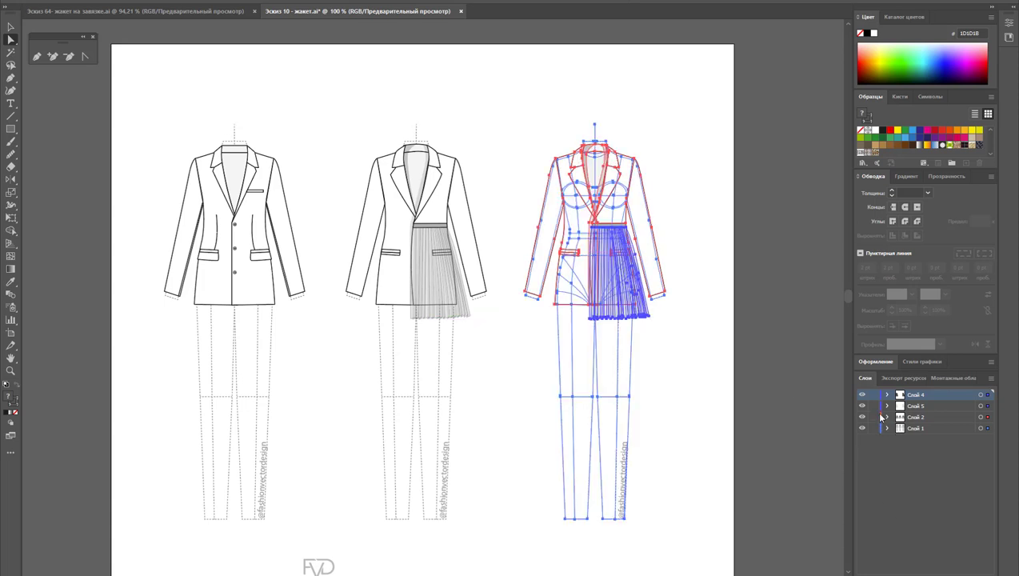
click(879, 434)
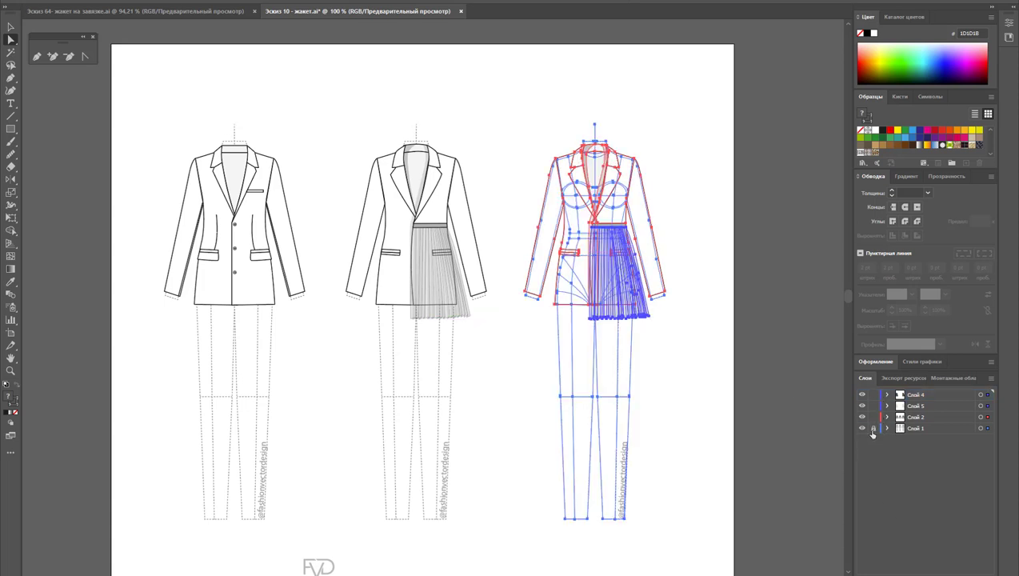
click(873, 428)
click(11, 27)
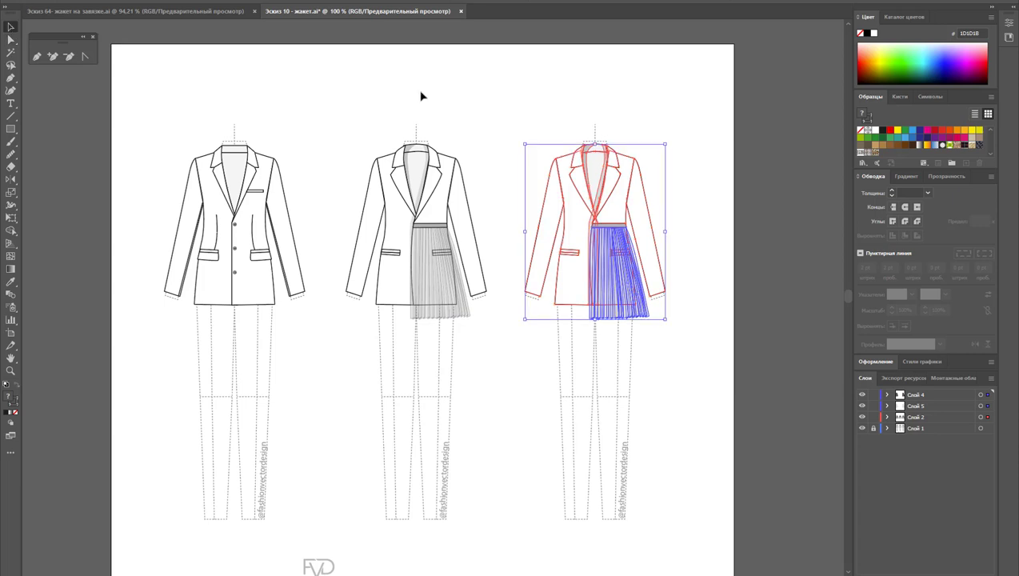
Select the third jacket's body and sleeve pieces and fill them with a blue swatch.
click(422, 96)
click(584, 228)
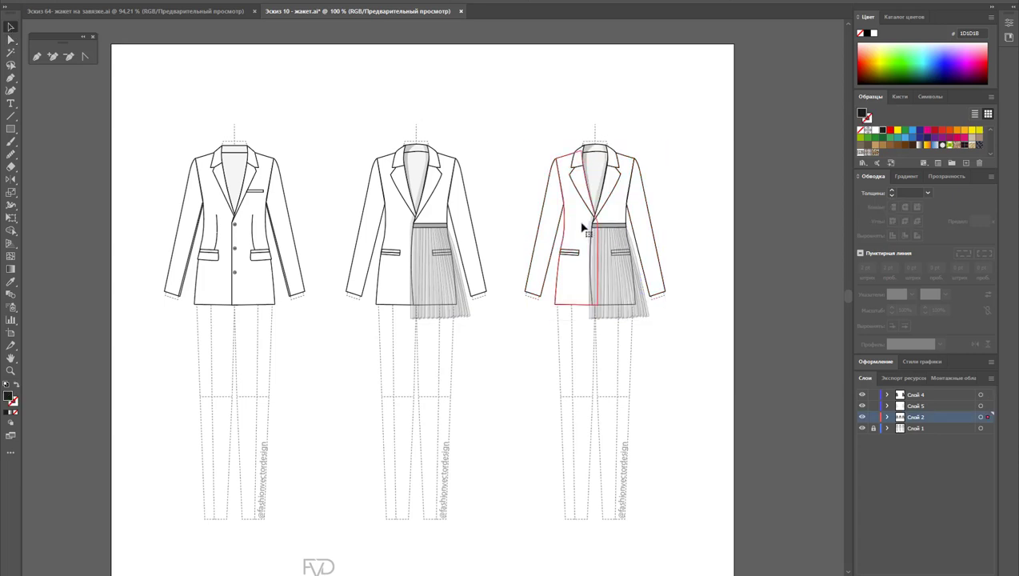
shift+click(542, 237)
shift+click(612, 210)
shift+click(644, 232)
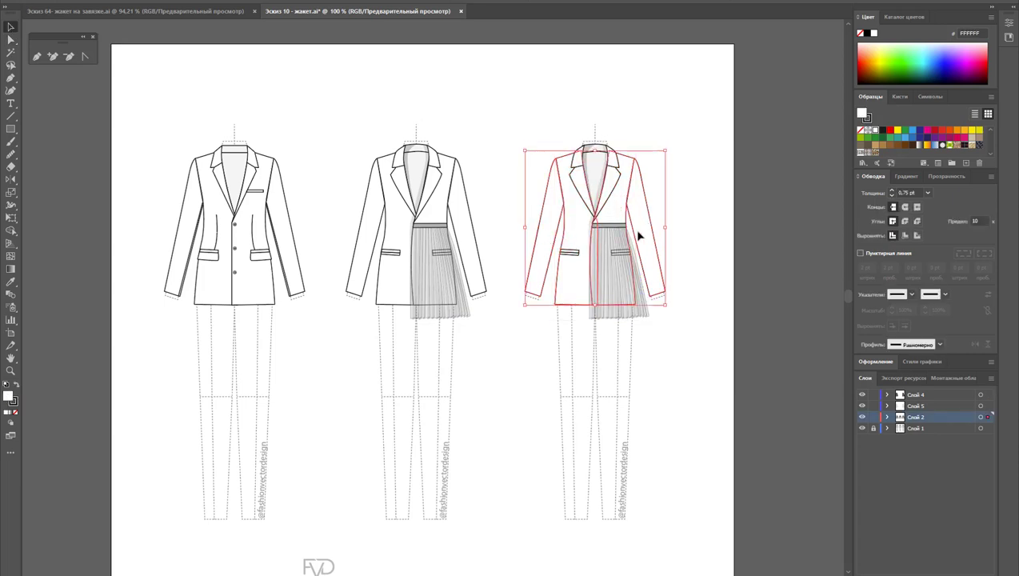
click(906, 138)
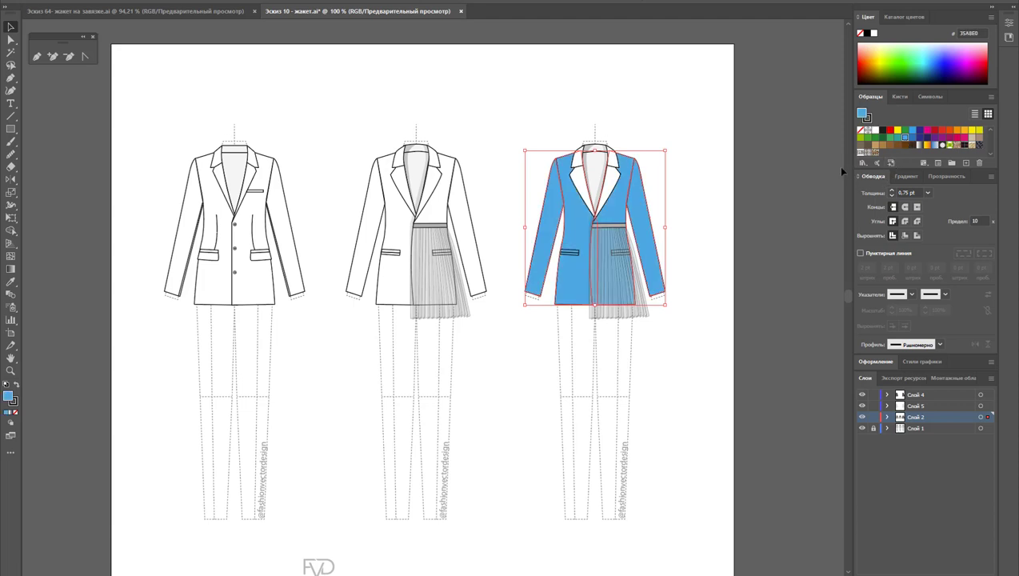
Refine the jacket fill in the Color Picker to muted blue-grey 99ACBF.
double_click(7, 398)
drag(703, 177, 660, 104)
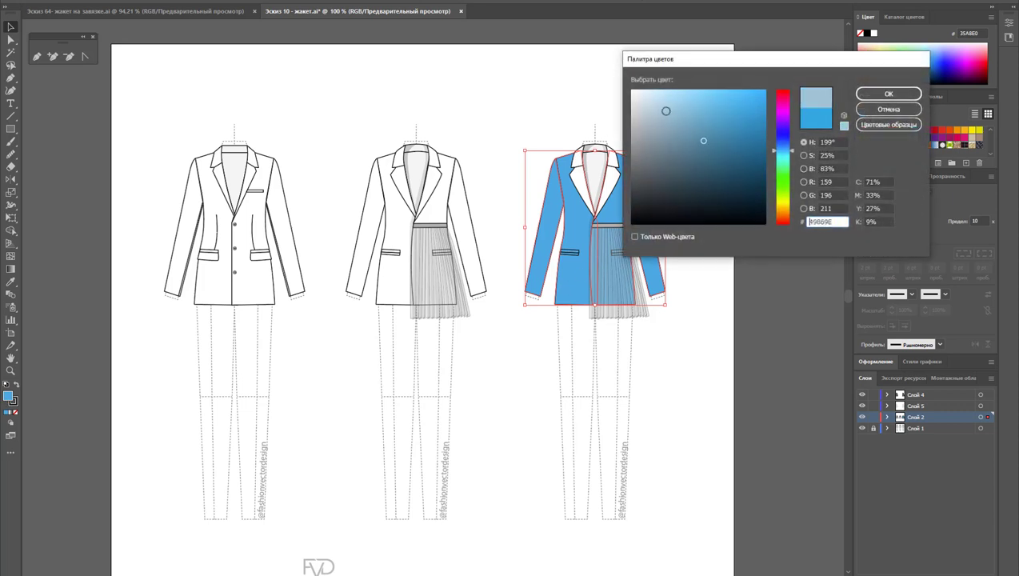
drag(789, 152, 794, 140)
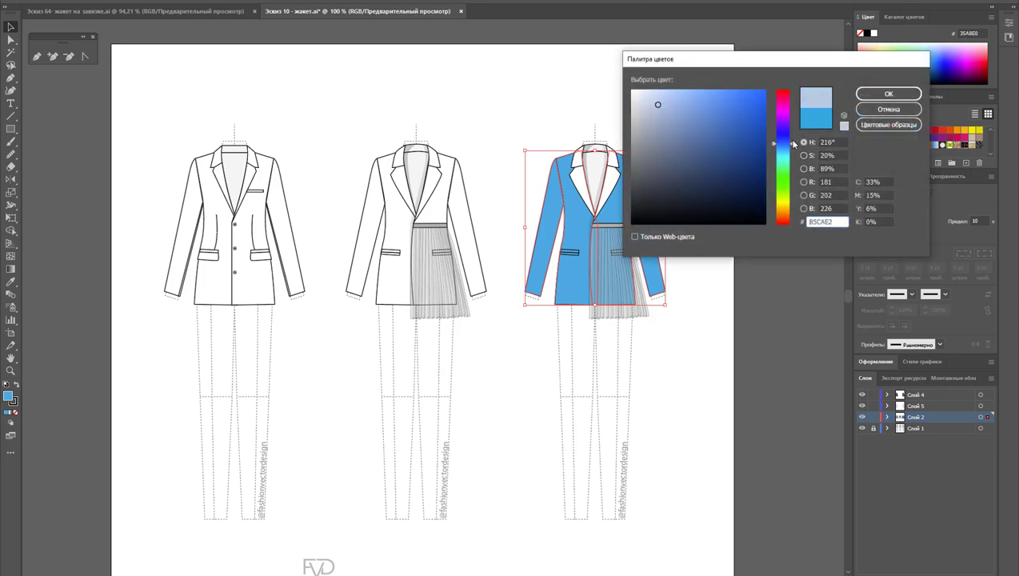
click(880, 95)
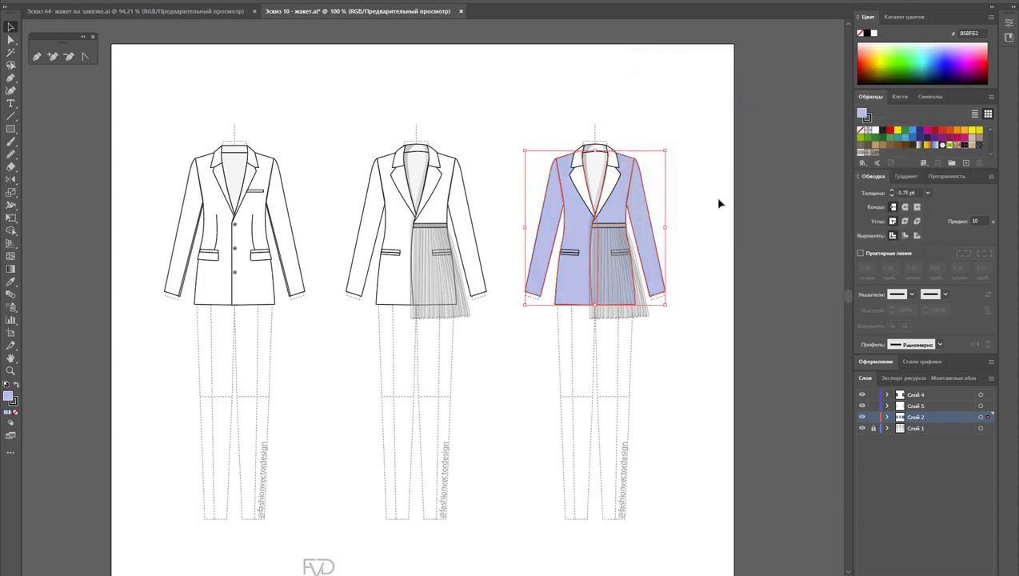
double_click(8, 399)
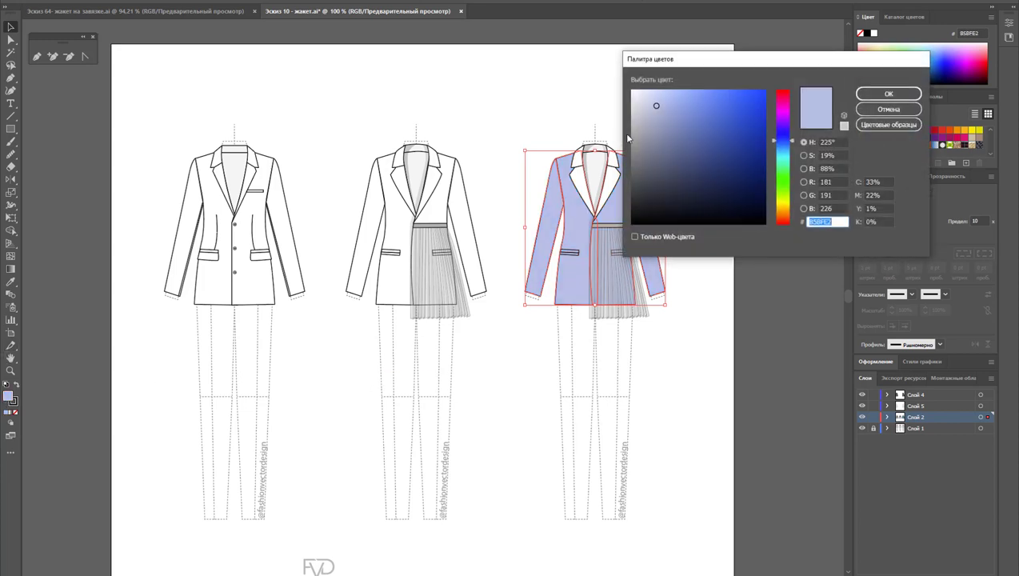
drag(656, 105, 661, 119)
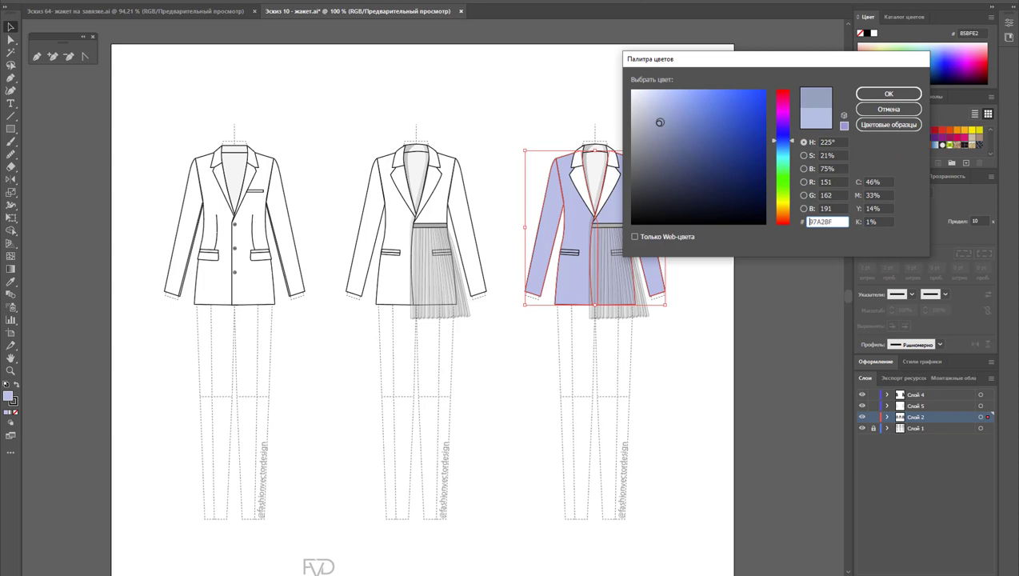
click(868, 97)
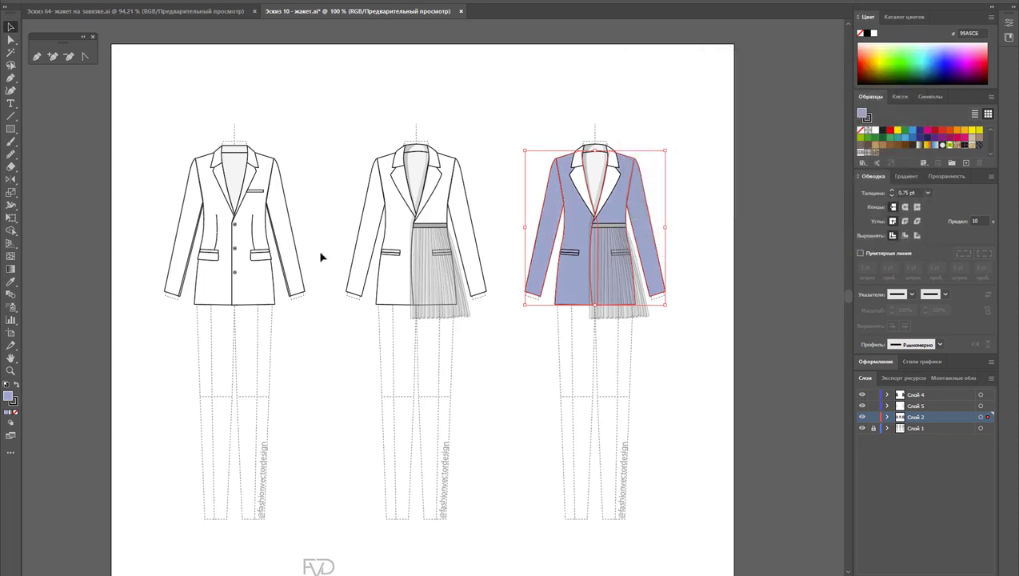
double_click(8, 399)
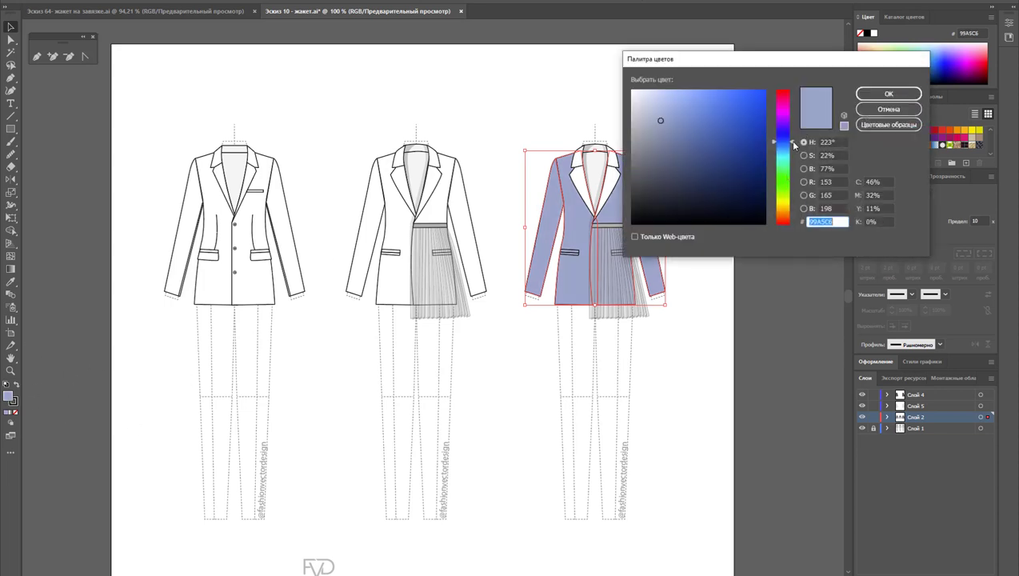
drag(795, 144, 793, 147)
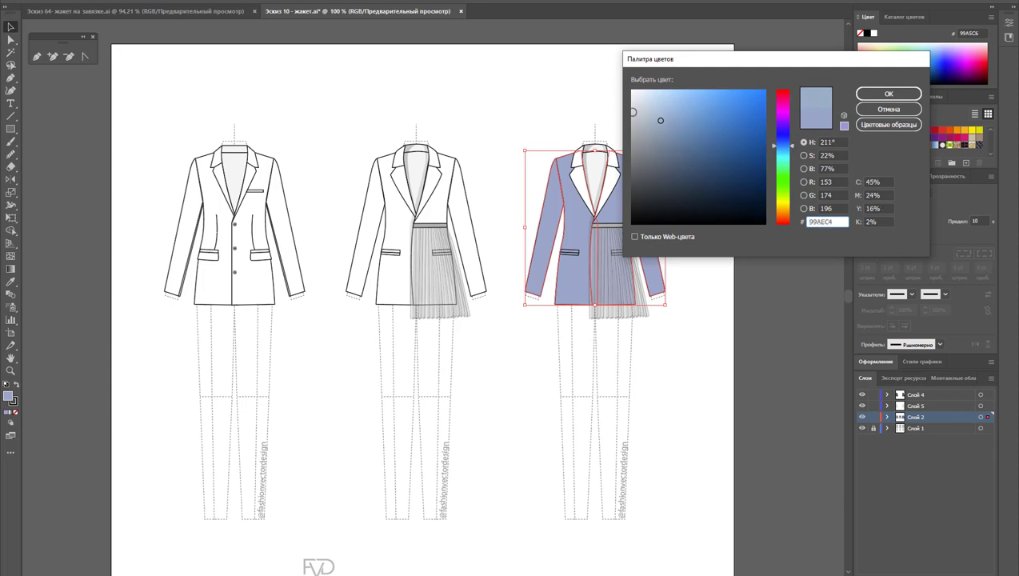
mouse_move(664, 121)
mouse_down()
mouse_move(678, 102)
mouse_move(670, 121)
mouse_move(645, 118)
mouse_move(657, 125)
mouse_up()
click(878, 95)
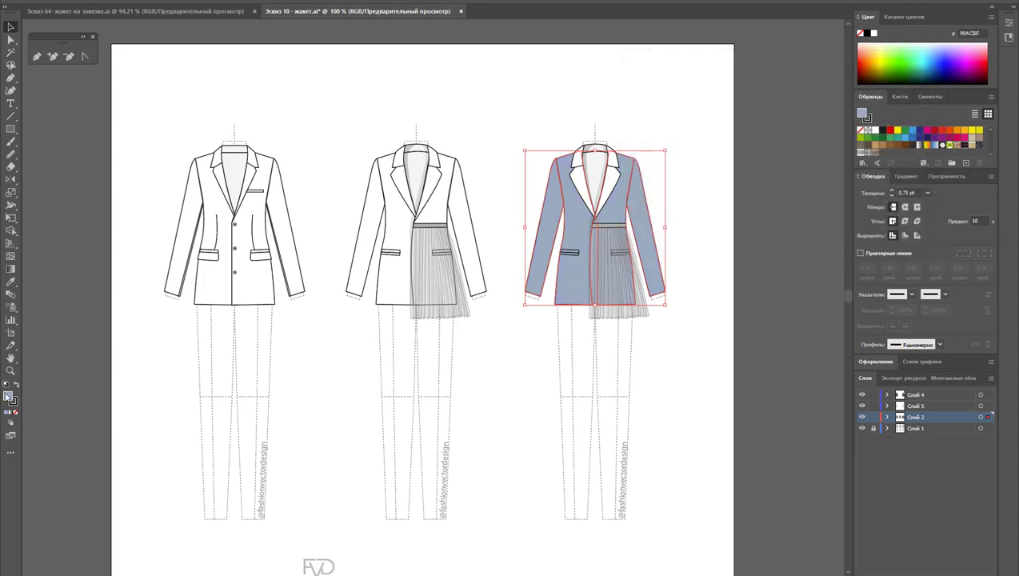
Save the blue-grey 99ACBF as a swatch and fill the lapels with it.
mouse_move(8, 396)
mouse_down()
mouse_move(922, 161)
mouse_move(932, 137)
mouse_move(918, 252)
mouse_move(880, 266)
mouse_up()
click(772, 204)
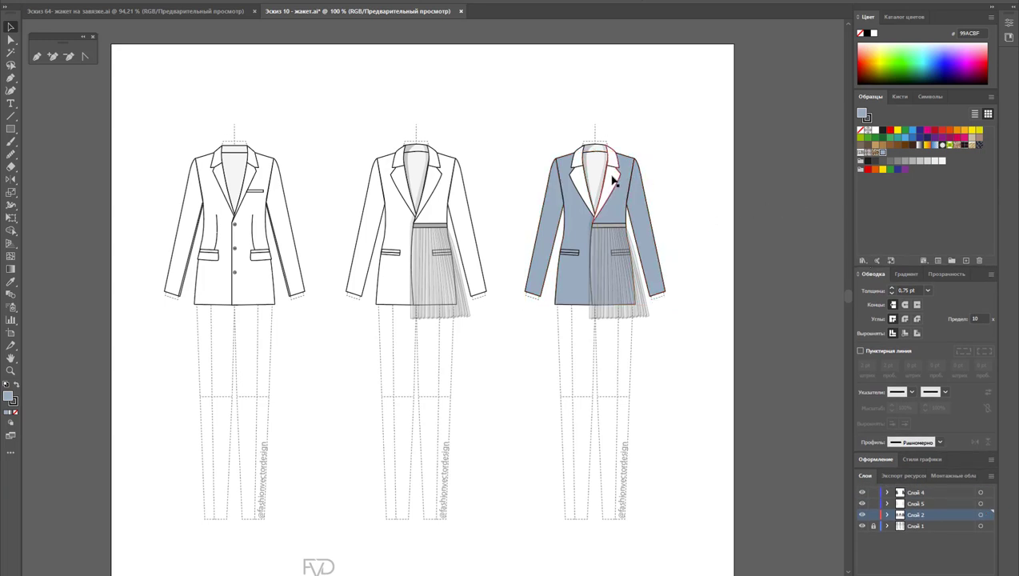
click(573, 184)
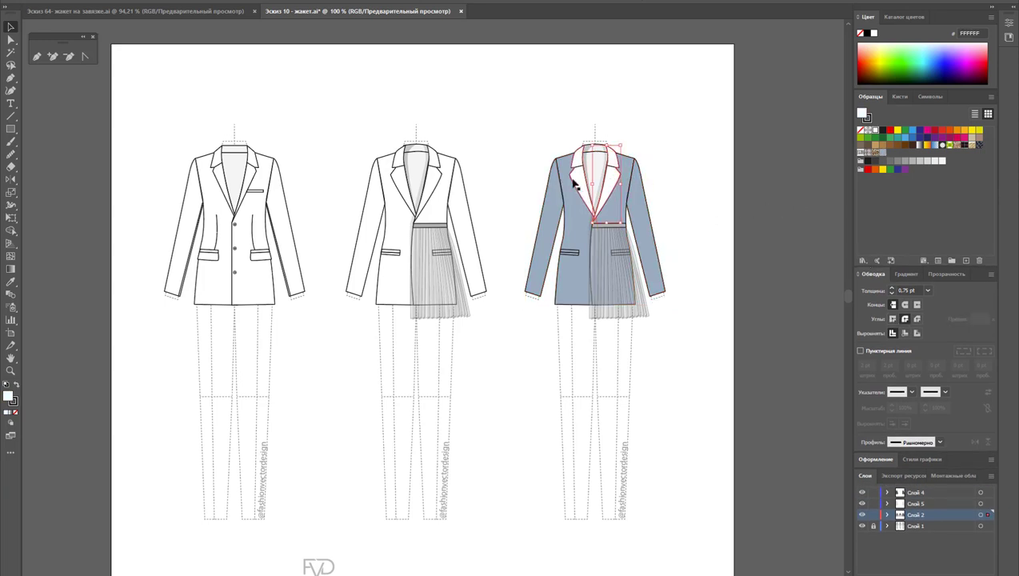
click(876, 154)
click(734, 197)
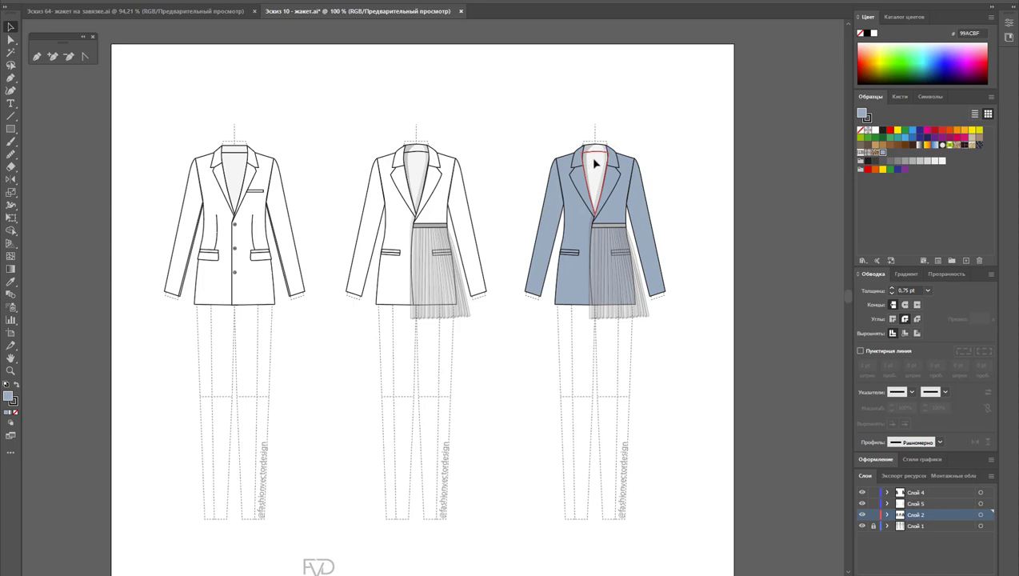
Fill the inner lining with a darker slate, 516372, via the Color Picker.
click(595, 162)
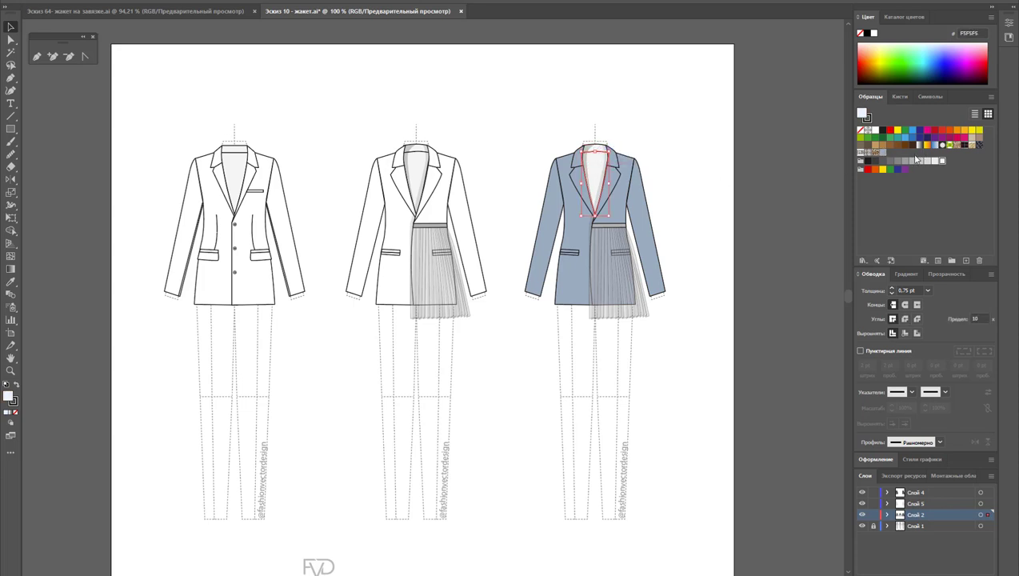
click(879, 153)
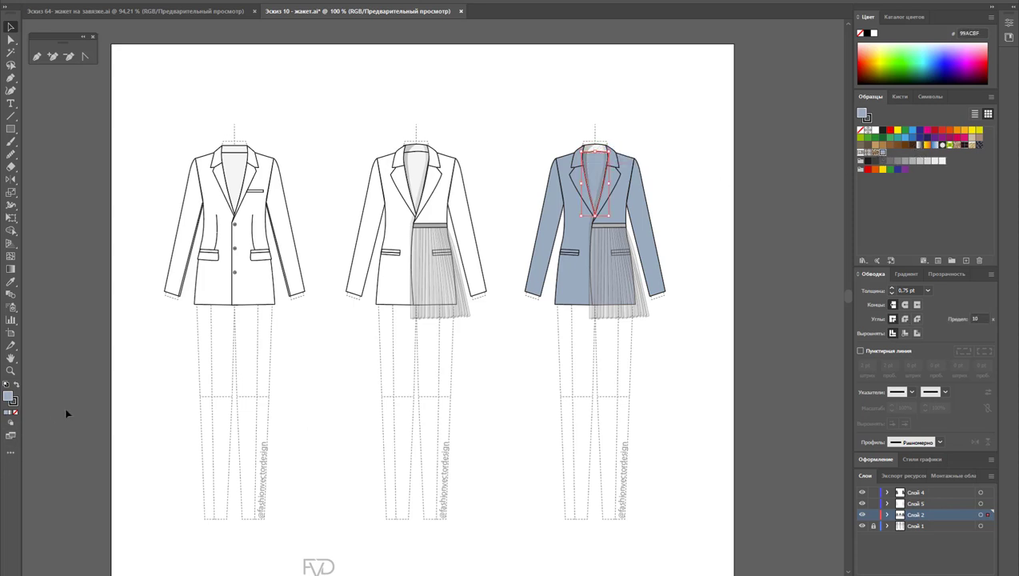
double_click(7, 395)
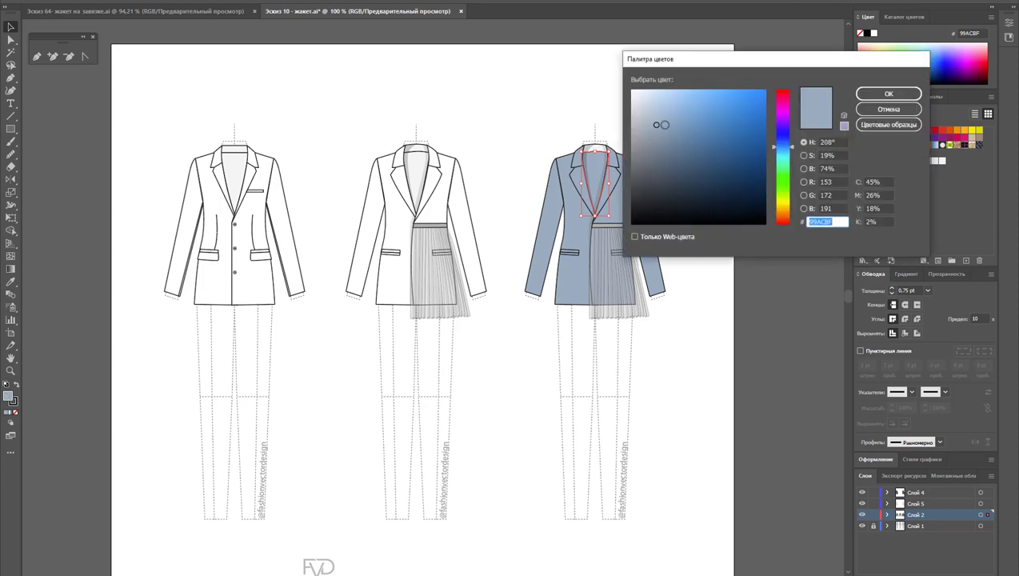
click(670, 158)
click(887, 94)
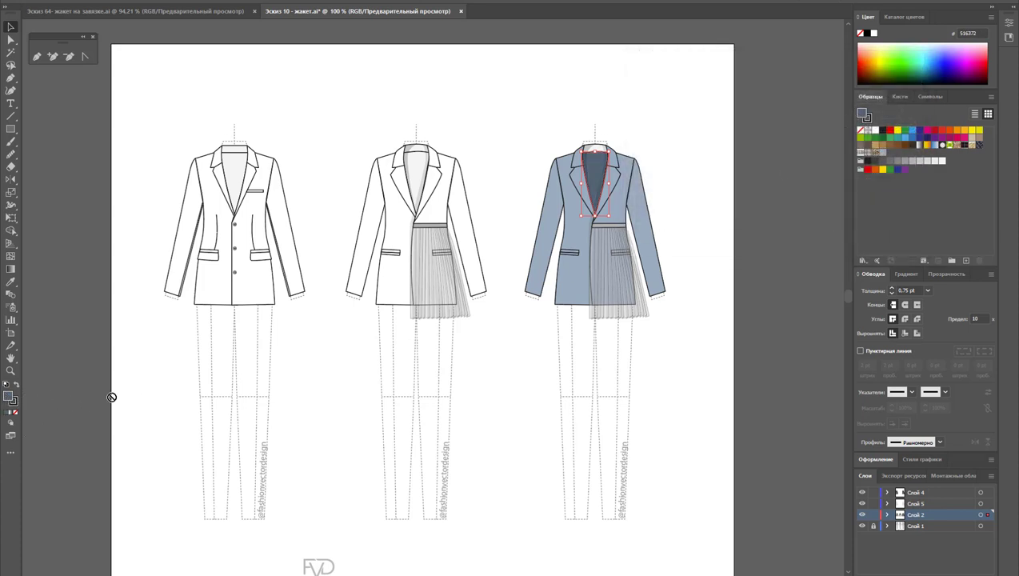
Save 516372 as a swatch and apply it to the back collar.
drag(112, 397, 954, 206)
click(749, 197)
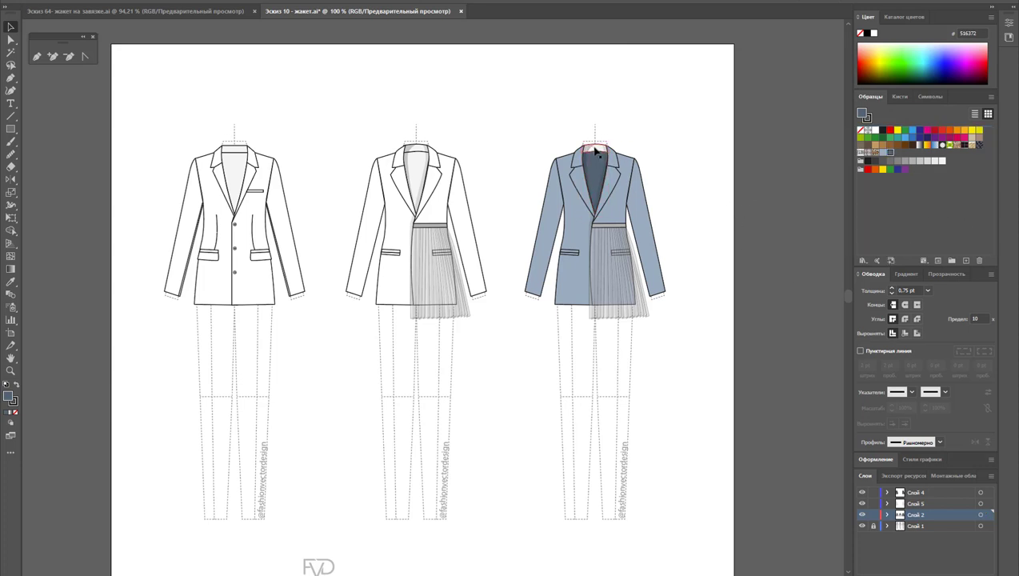
click(597, 154)
click(889, 152)
click(786, 232)
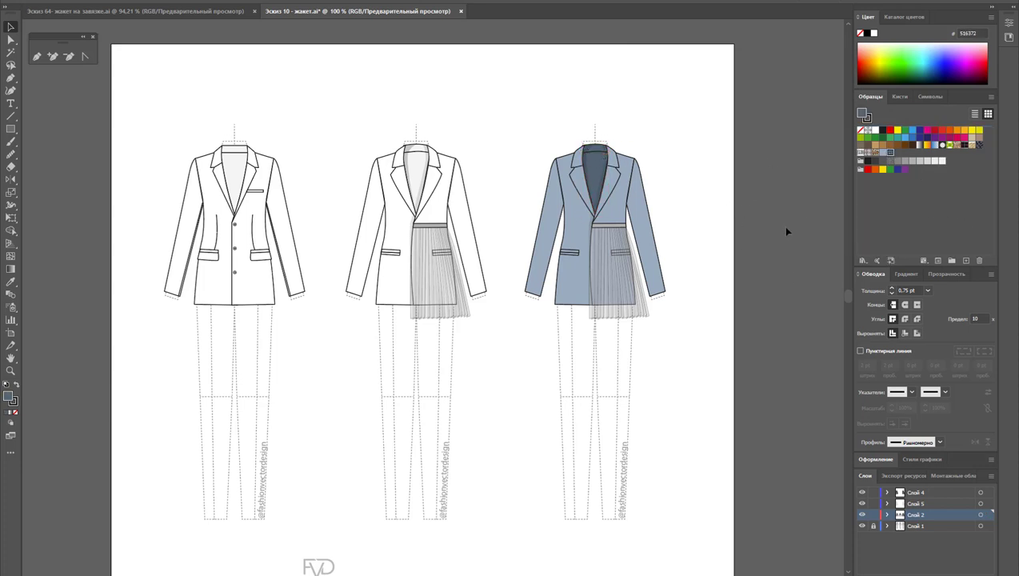
click(570, 253)
Hide the pleated layer and fill both pocket flaps and the waist strap with 516372.
key(z)
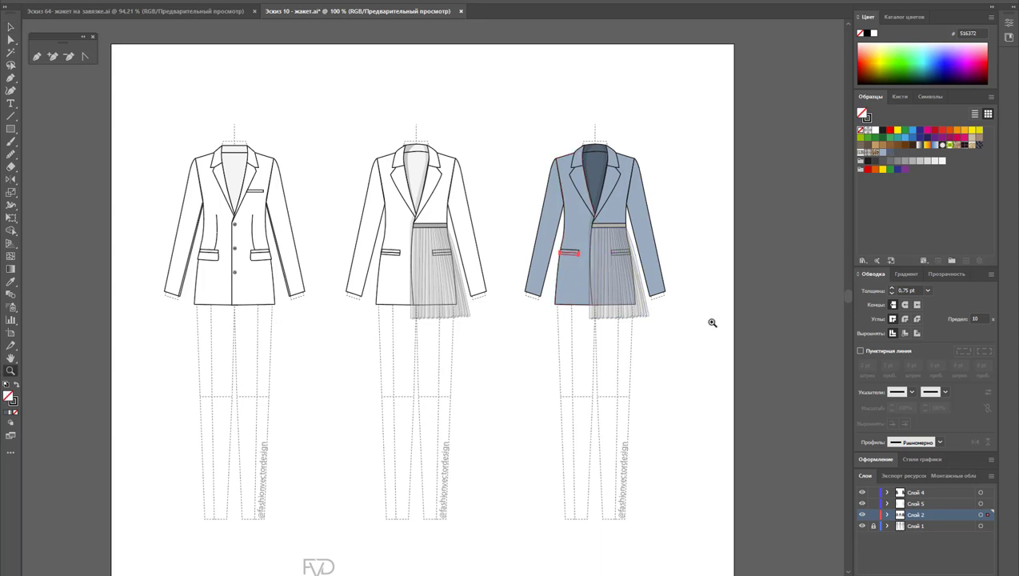
click(428, 276)
click(430, 276)
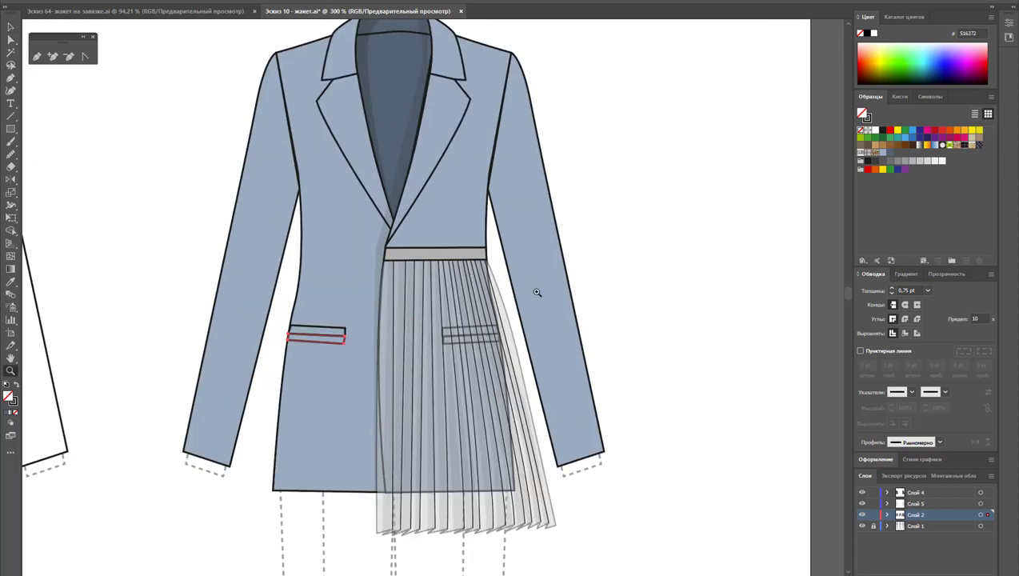
click(862, 504)
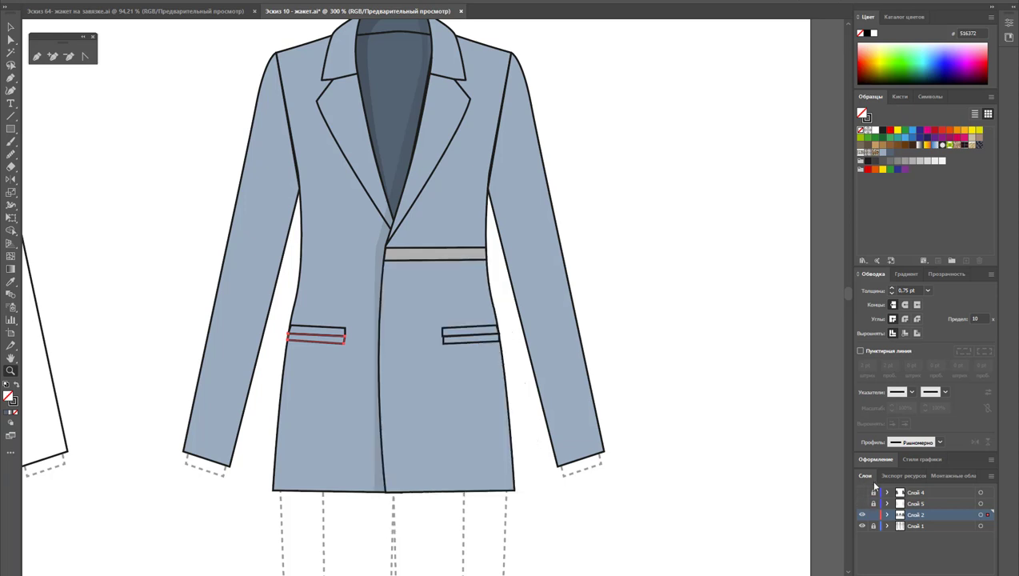
click(11, 27)
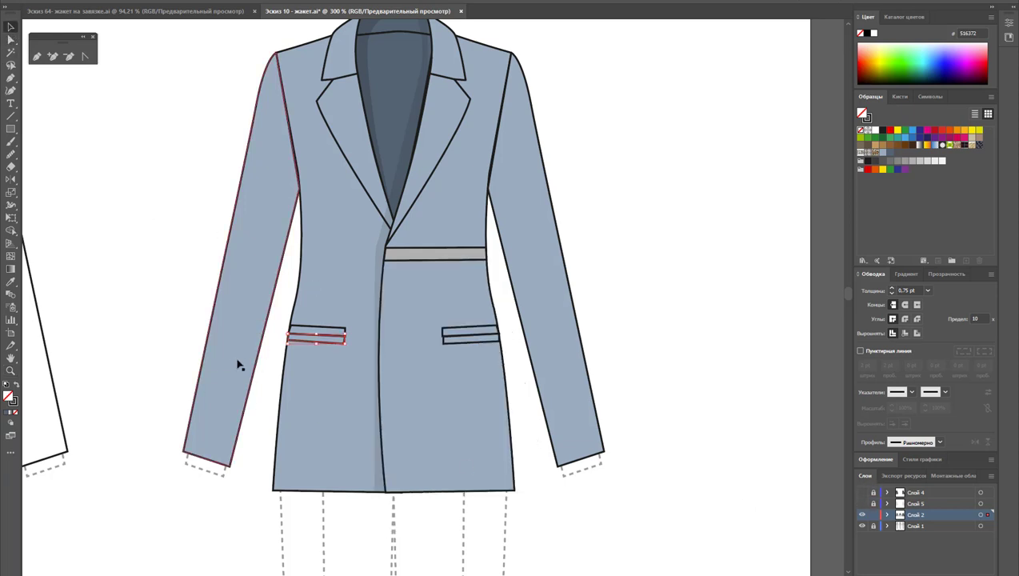
click(312, 330)
shift+click(470, 336)
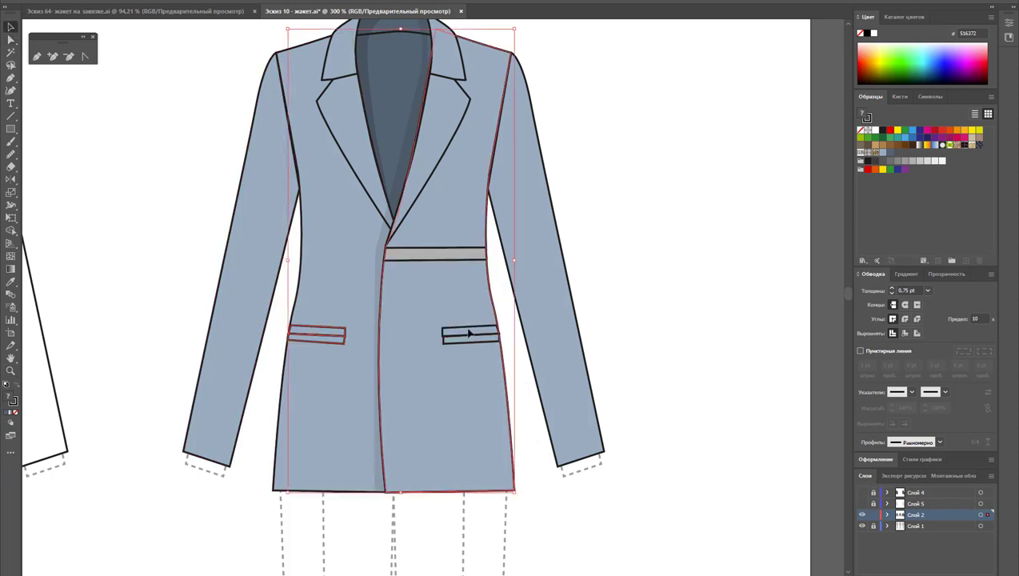
shift+click(471, 312)
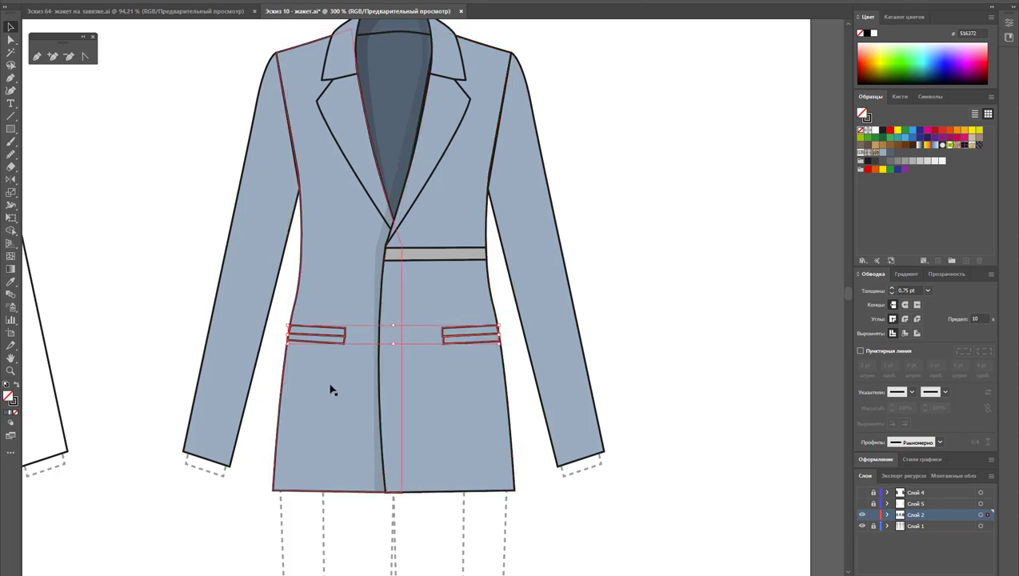
click(889, 156)
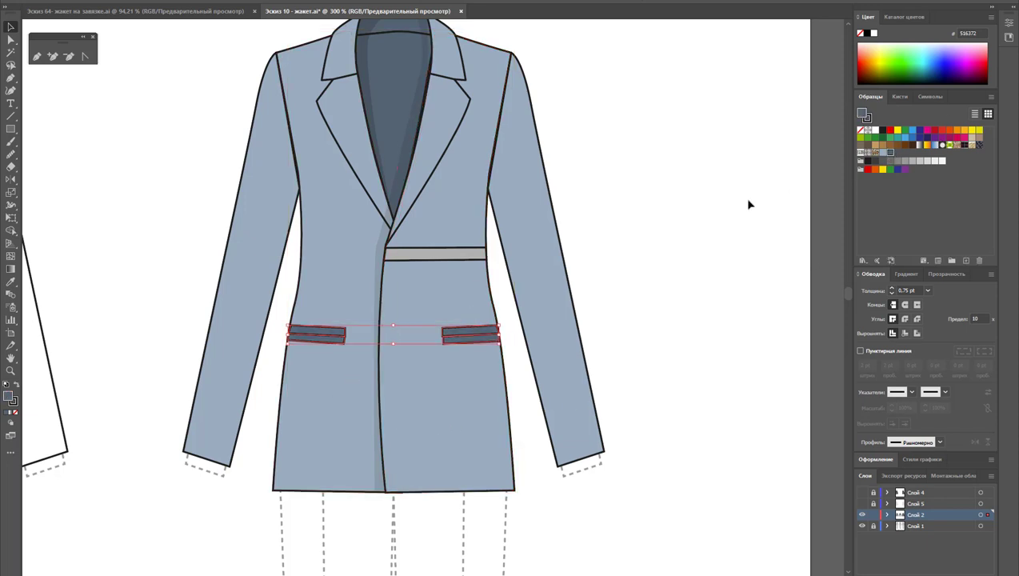
click(439, 253)
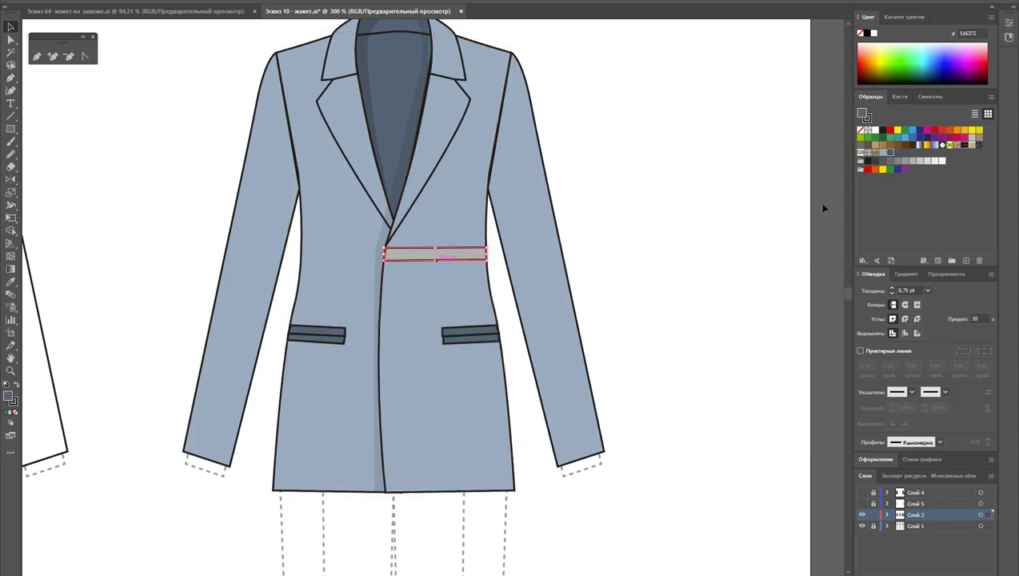
click(892, 158)
click(783, 214)
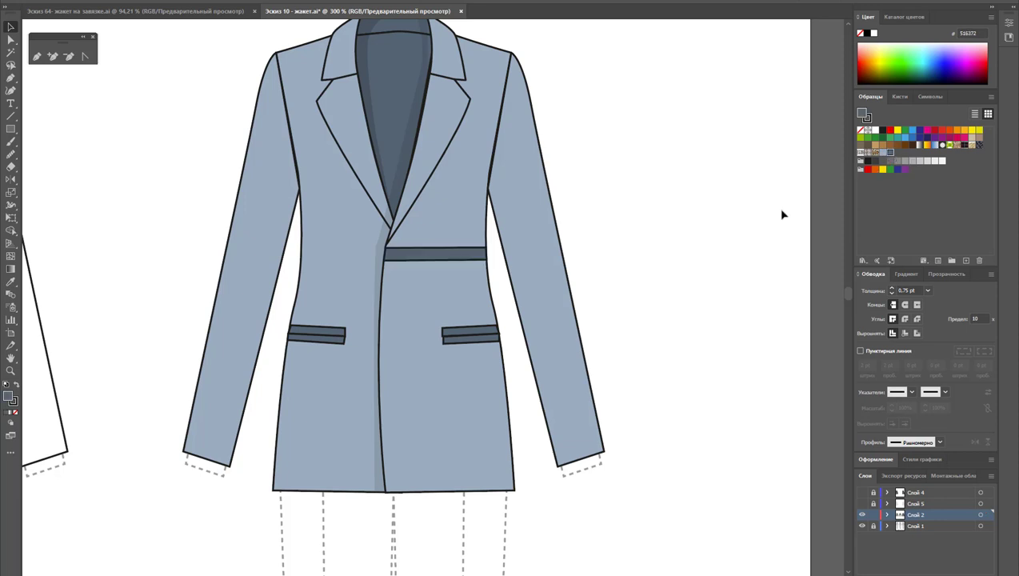
Show the pleated panel, unlock the pleat layer, and fill the pleat groups with 516372.
click(861, 503)
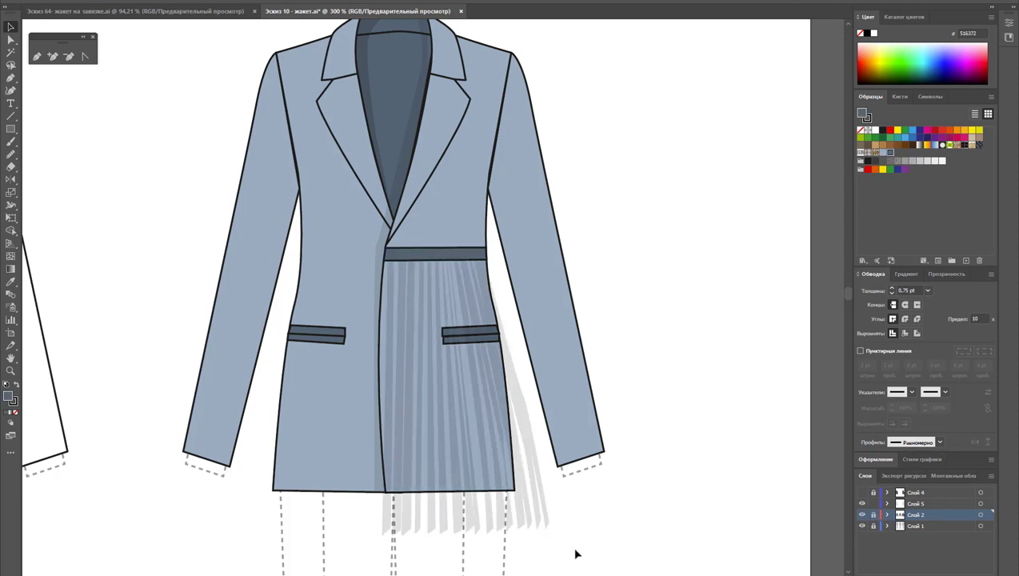
drag(574, 553, 336, 508)
click(890, 152)
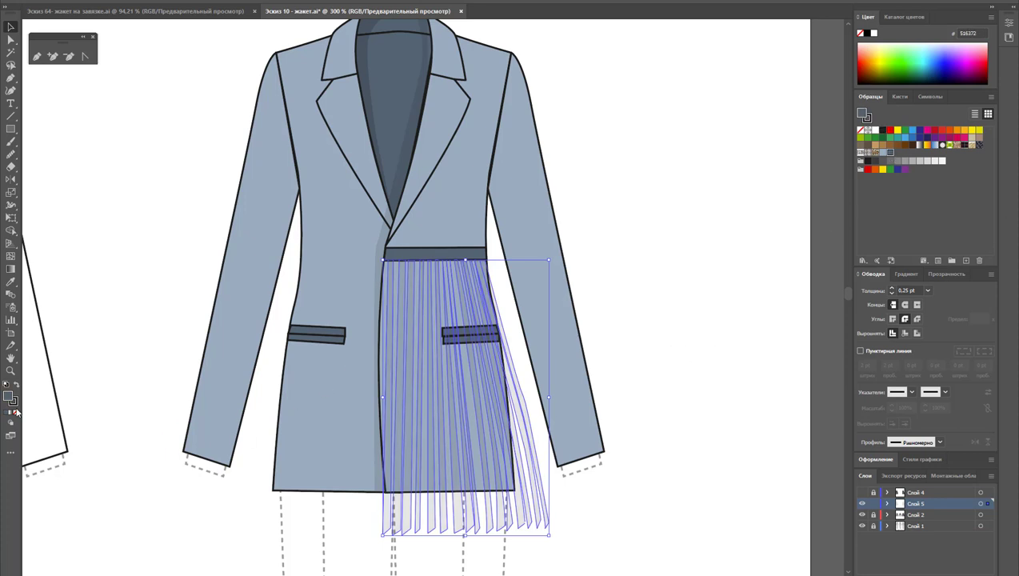
click(659, 462)
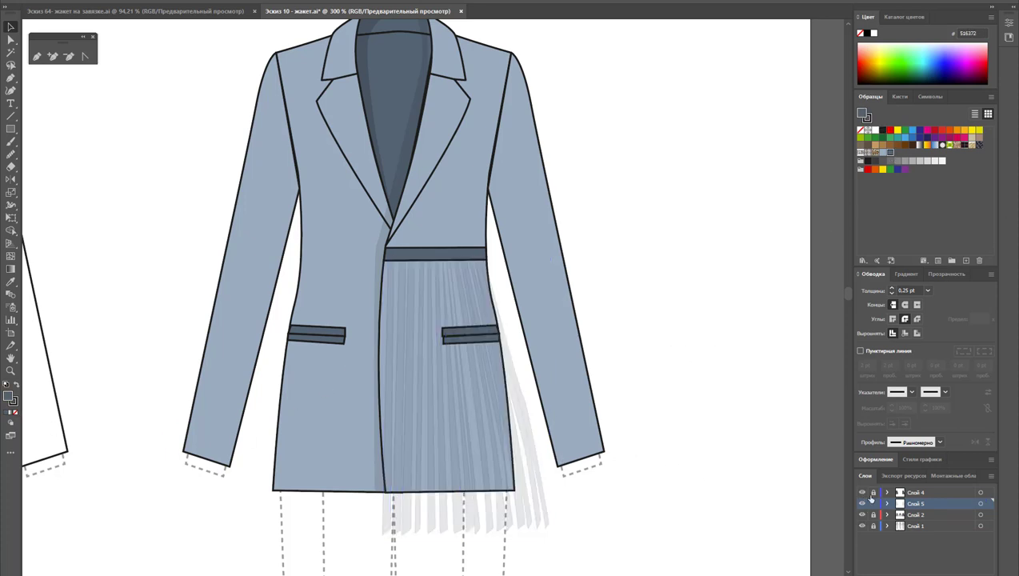
click(872, 492)
click(554, 518)
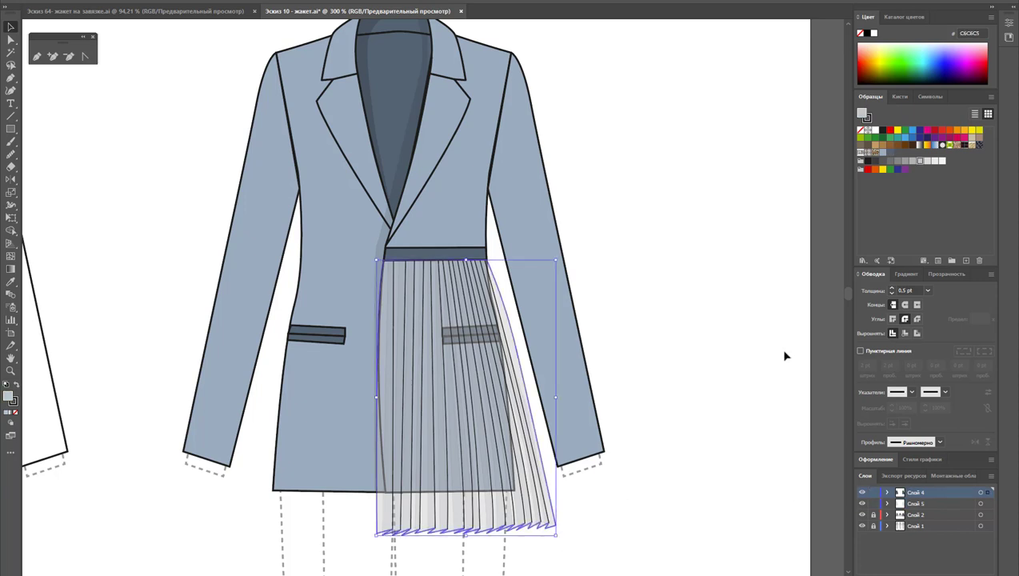
click(890, 151)
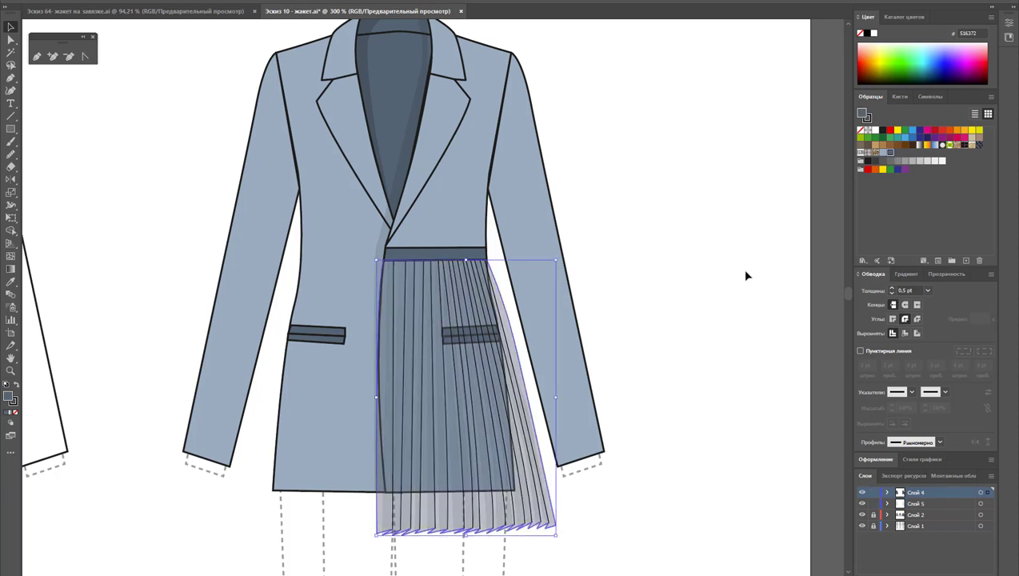
click(698, 471)
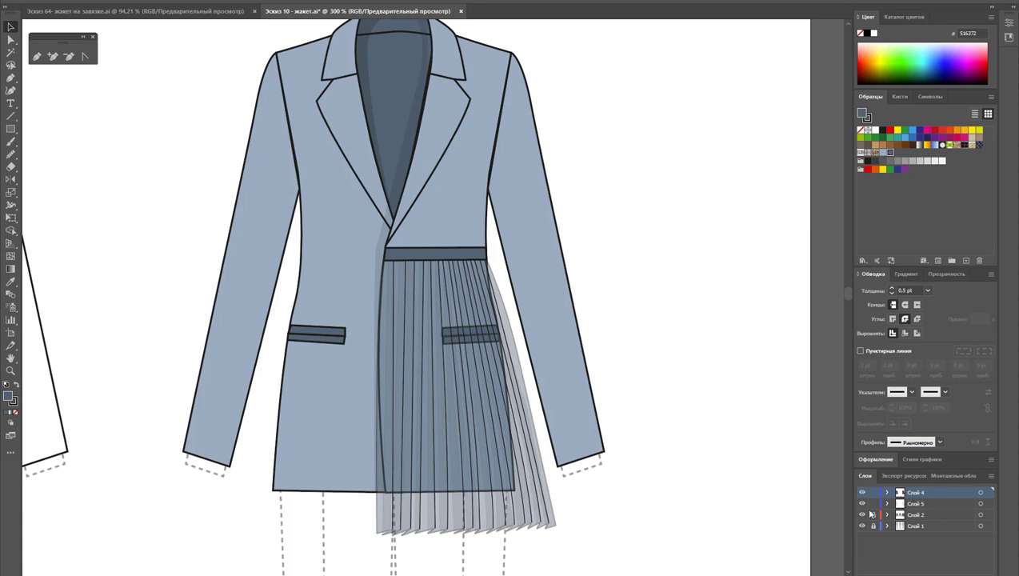
Bring the pleat group to the front and remove its fill, leaving a translucent blue-grey overlay.
click(557, 530)
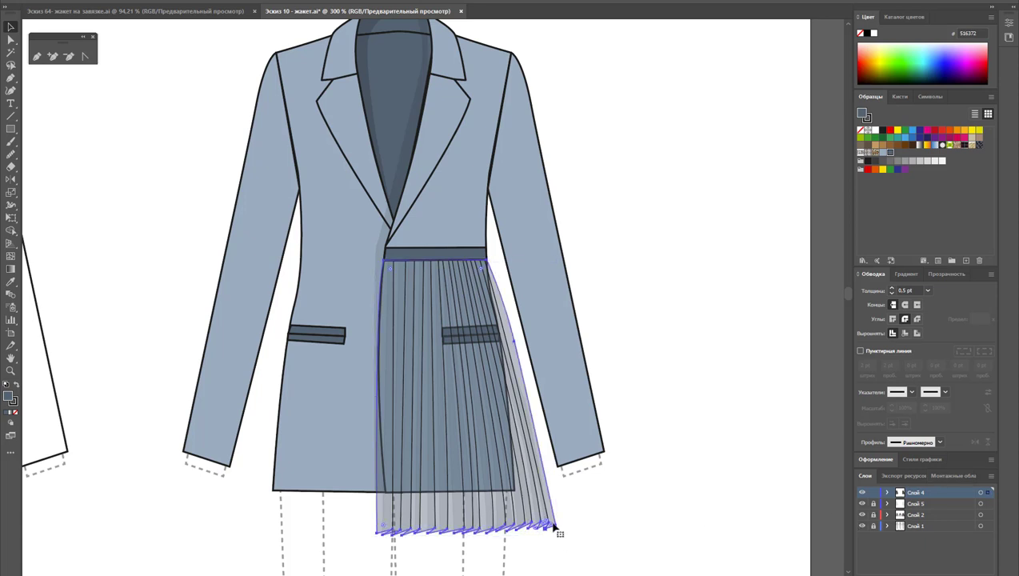
key(ctrl+v)
key(ctrl+z)
click(552, 525)
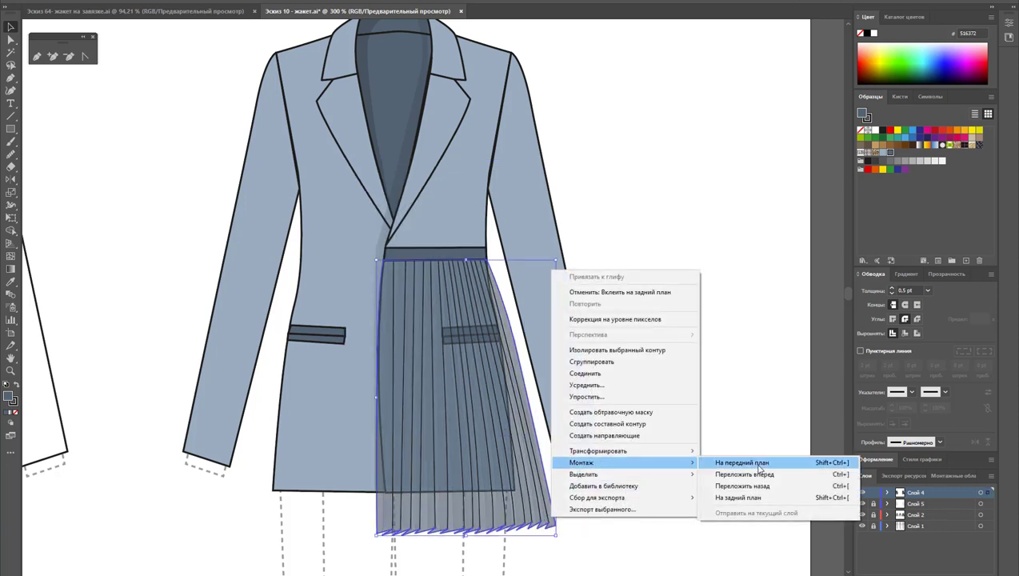
mouse_move(583, 475)
click(748, 464)
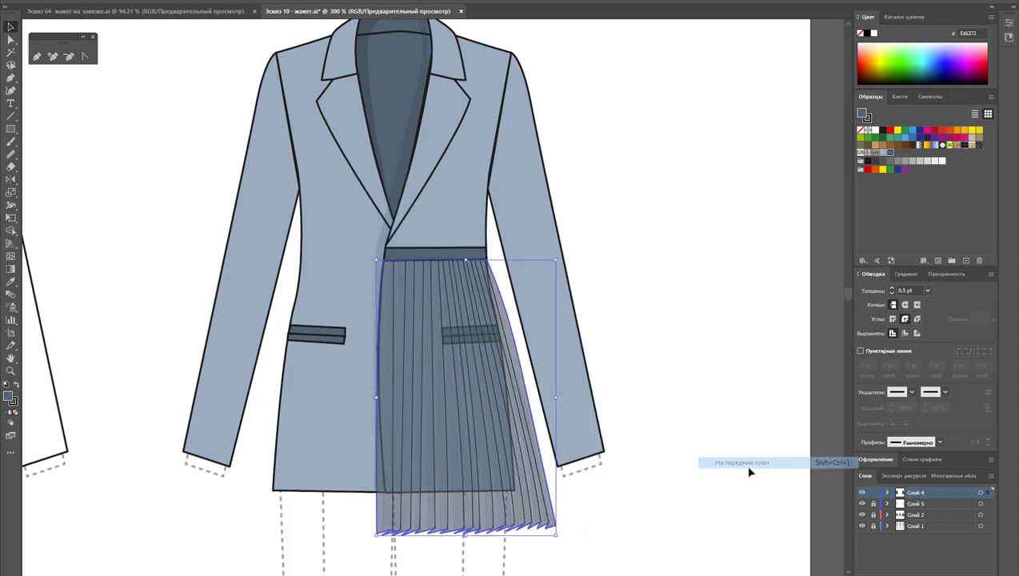
click(13, 412)
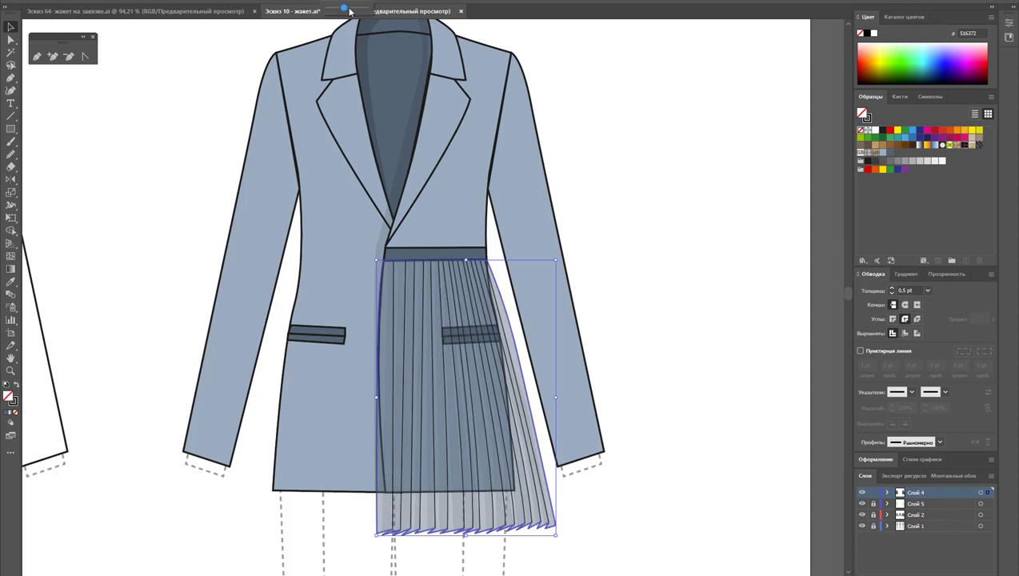
click(754, 449)
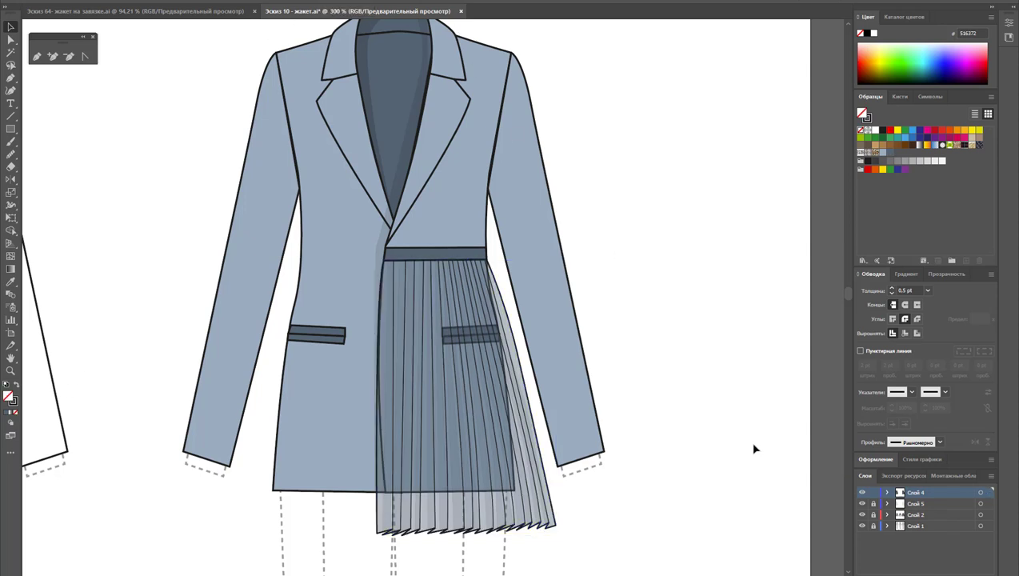
scroll(702, 413, down, 1)
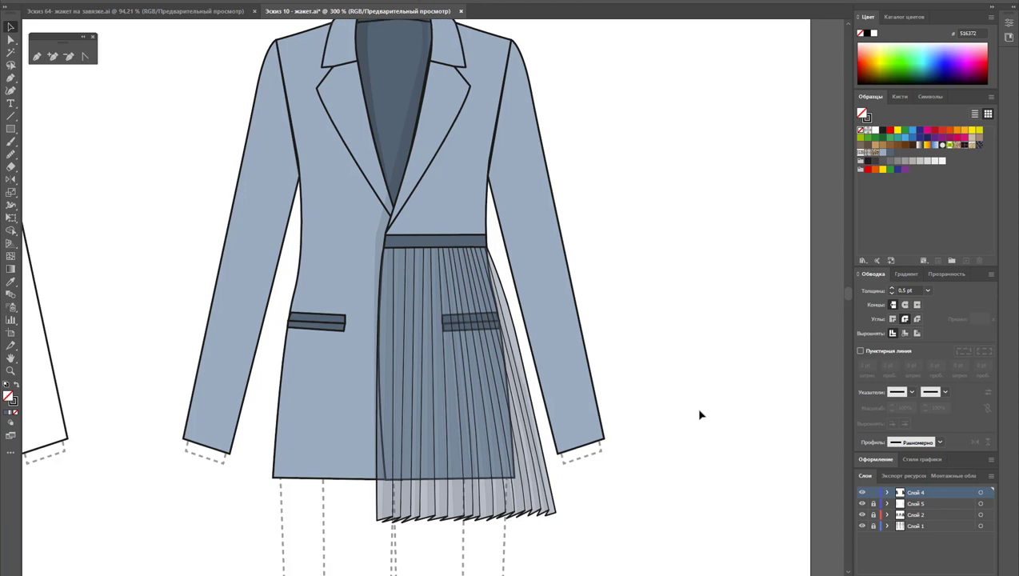
click(554, 507)
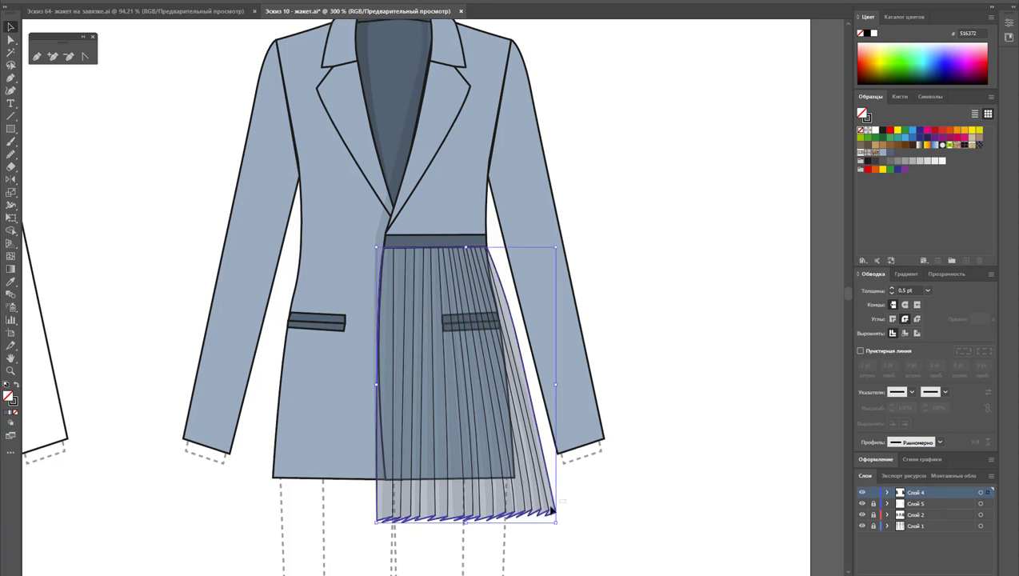
click(554, 507)
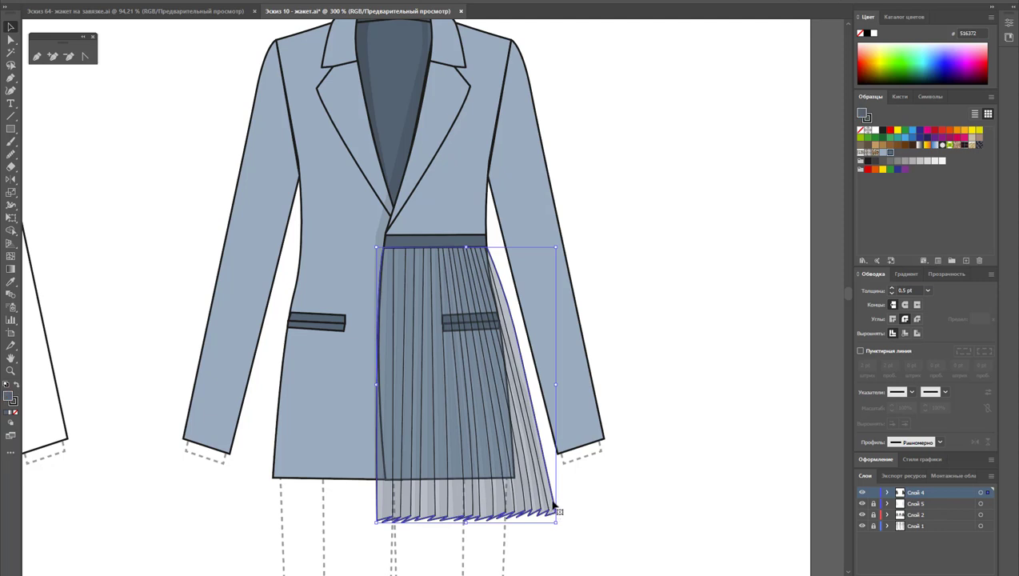
click(352, 9)
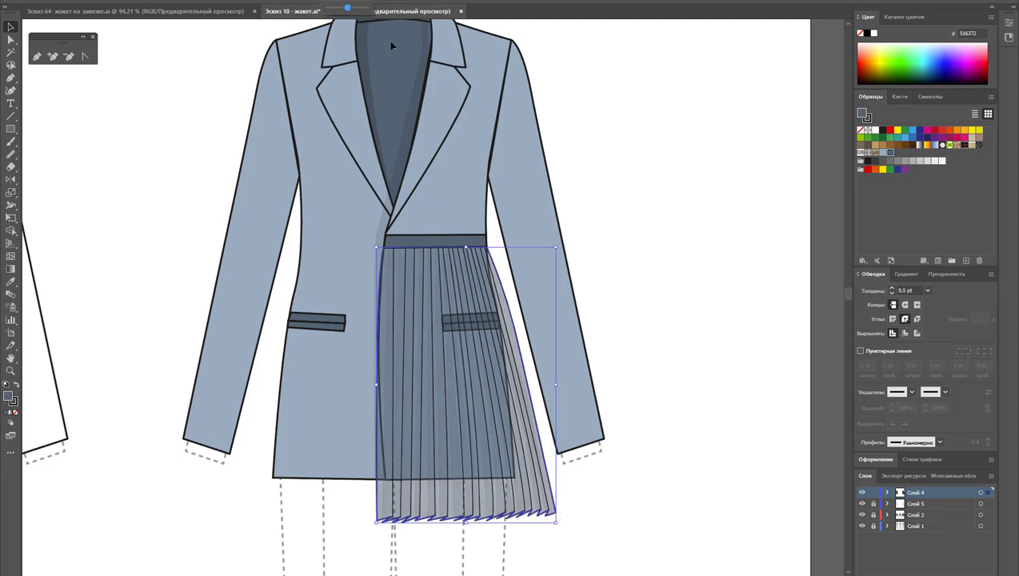
click(792, 503)
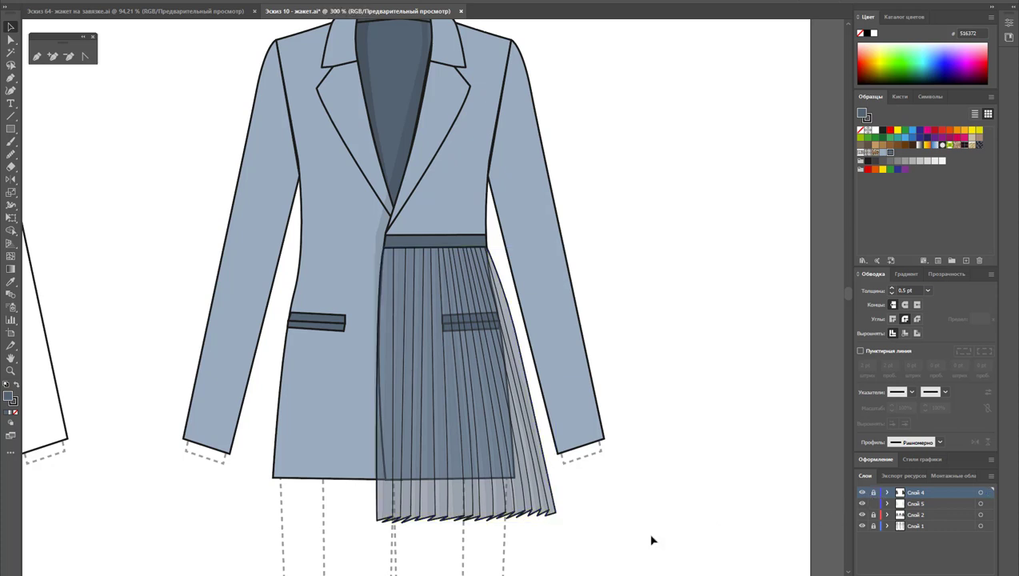
Recolour the fine pleat group to the deeper slate #43535E in the Color Picker.
click(546, 516)
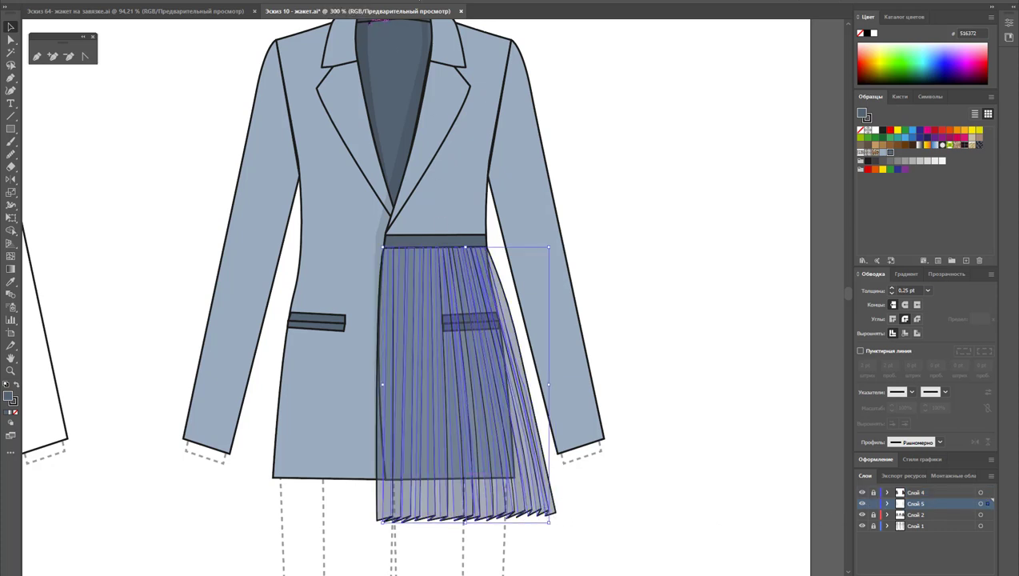
click(340, 10)
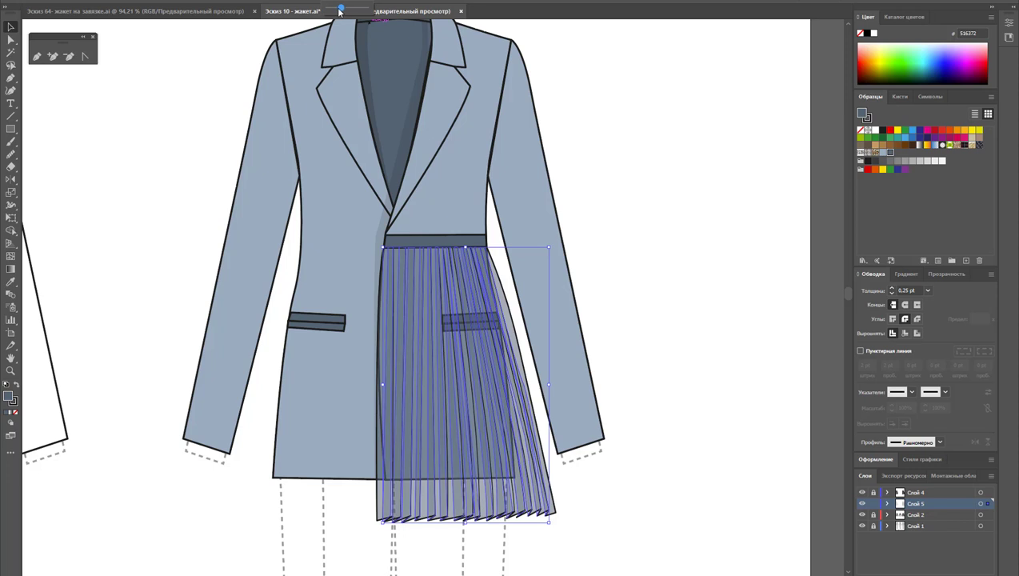
double_click(7, 398)
drag(668, 164, 667, 172)
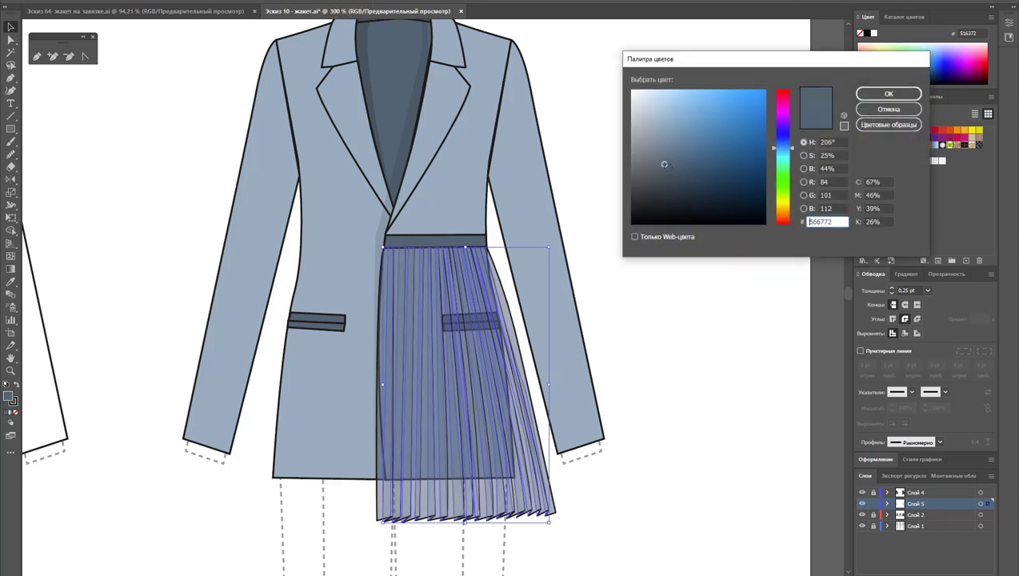
click(887, 93)
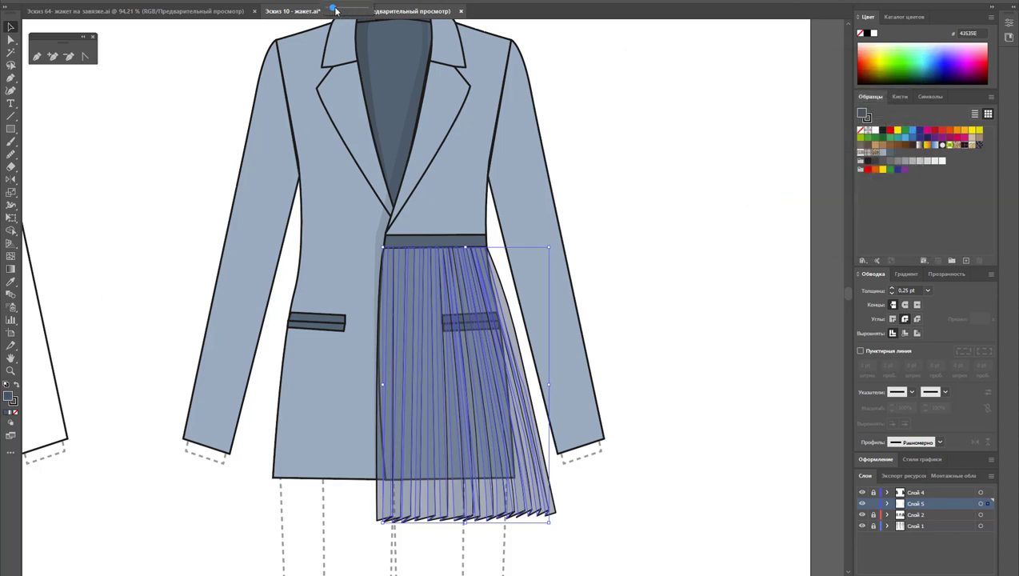
click(767, 223)
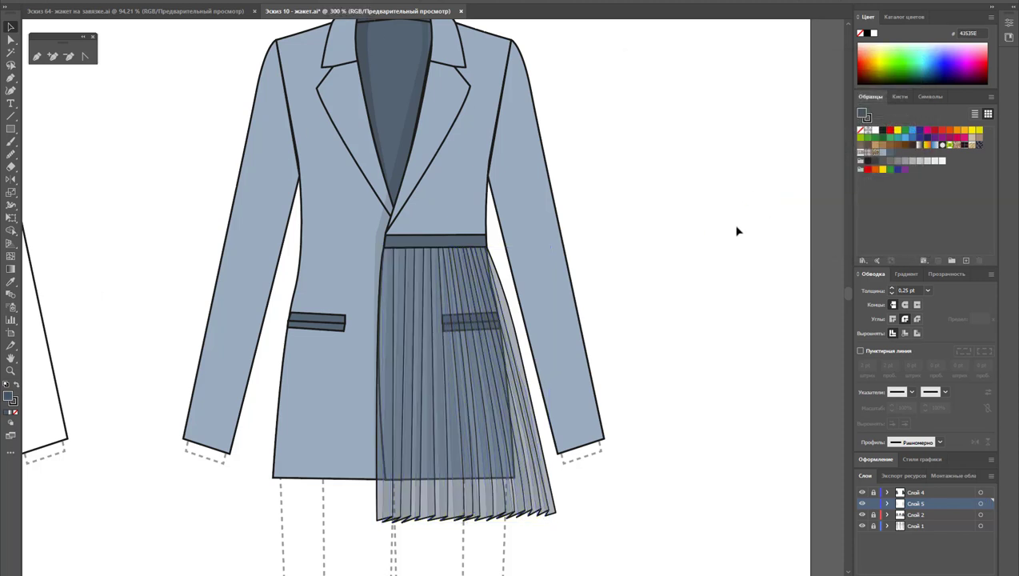
Zoom out and fit the artboard (Ctrl+0) so all three blazer flats show.
key(z)
alt+click(459, 393)
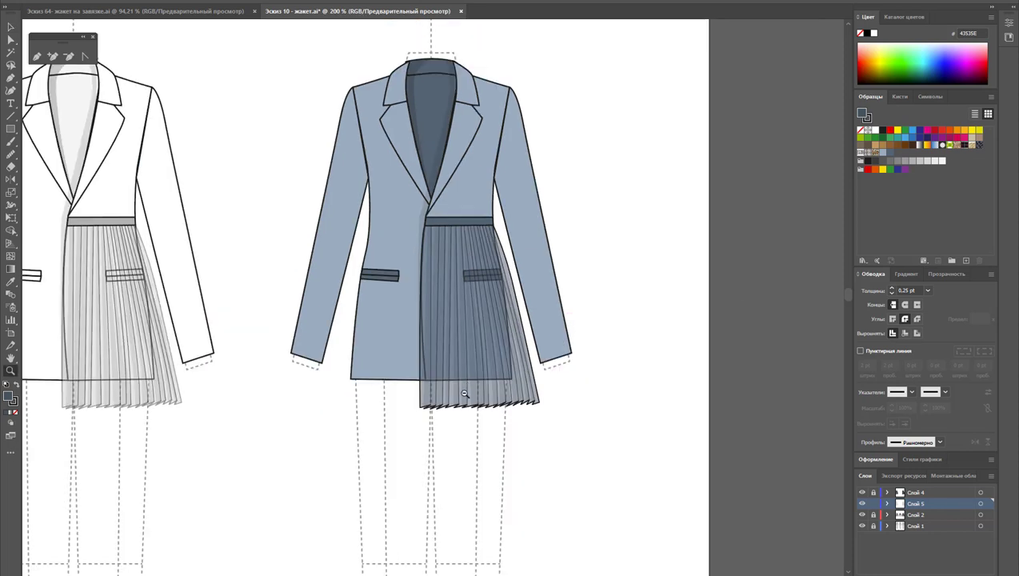
alt+click(376, 402)
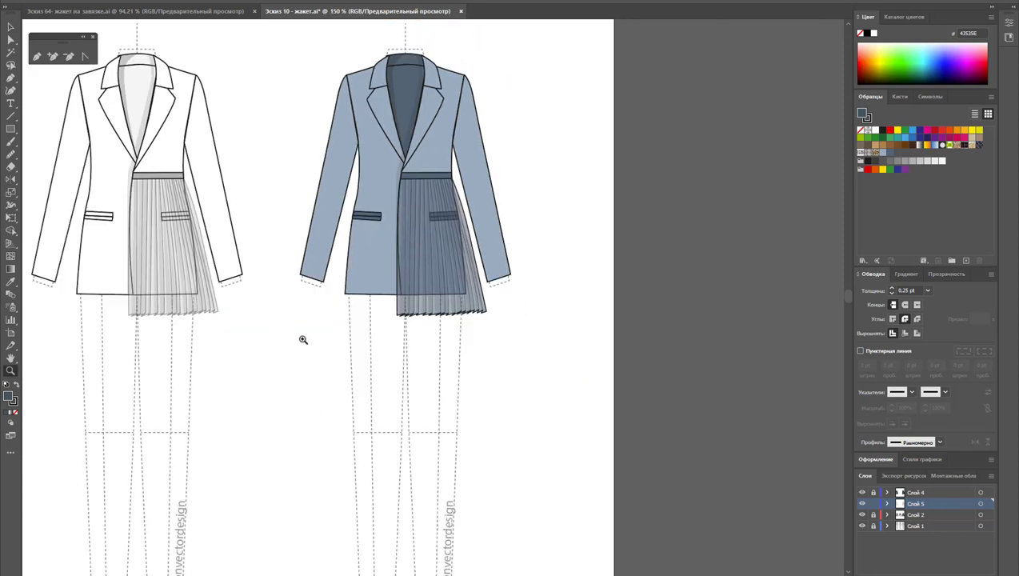
key(ctrl+0)
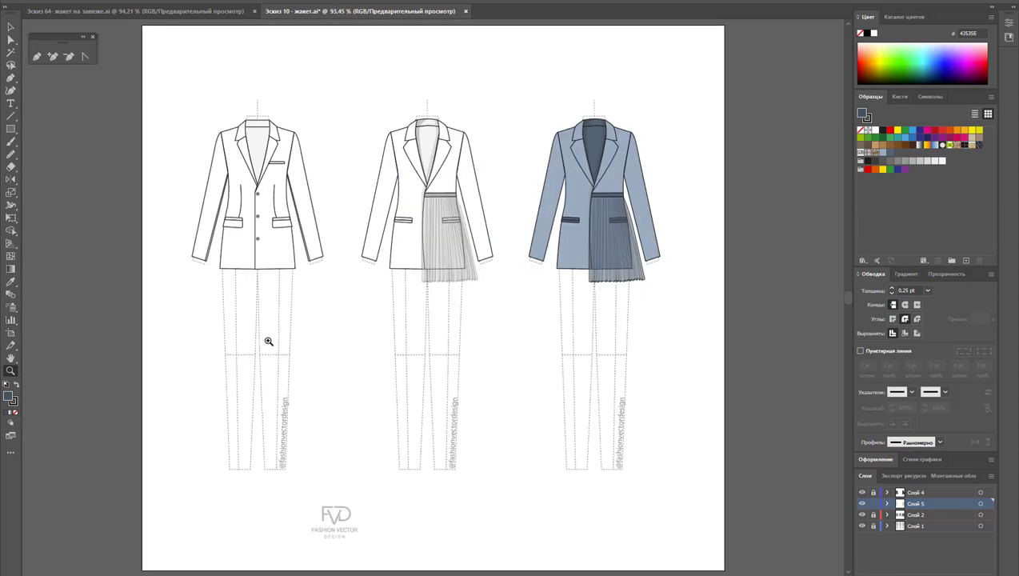